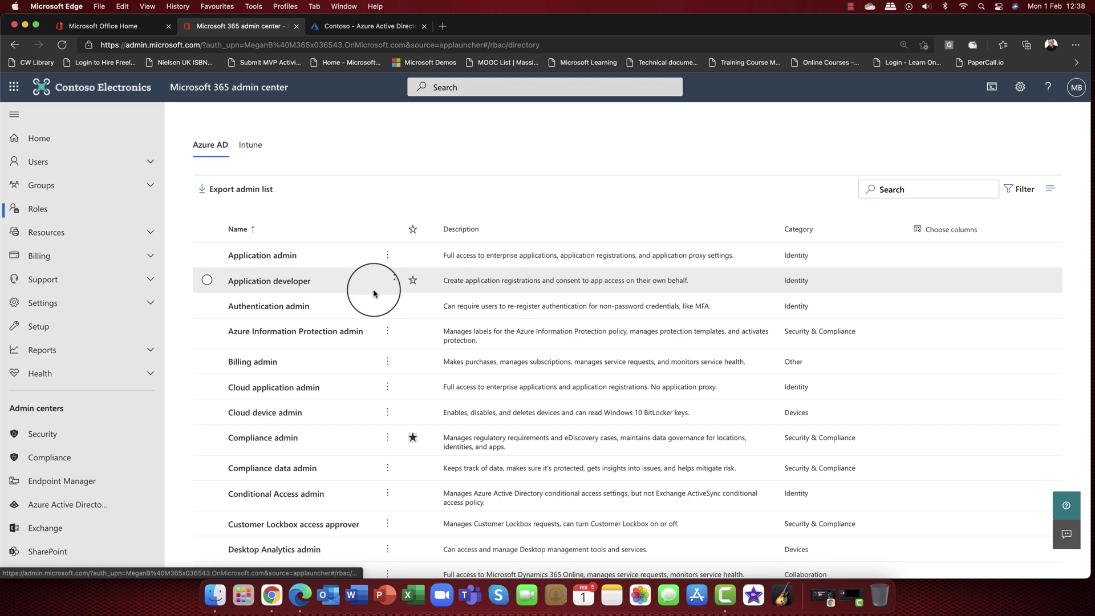
Review the Azure AD admin roles and their descriptions, from Application admin down to Helpdesk admin
{"action": "scroll", "coordinate": [374, 294], "scroll_direction": "up", "scroll_amount": 8}
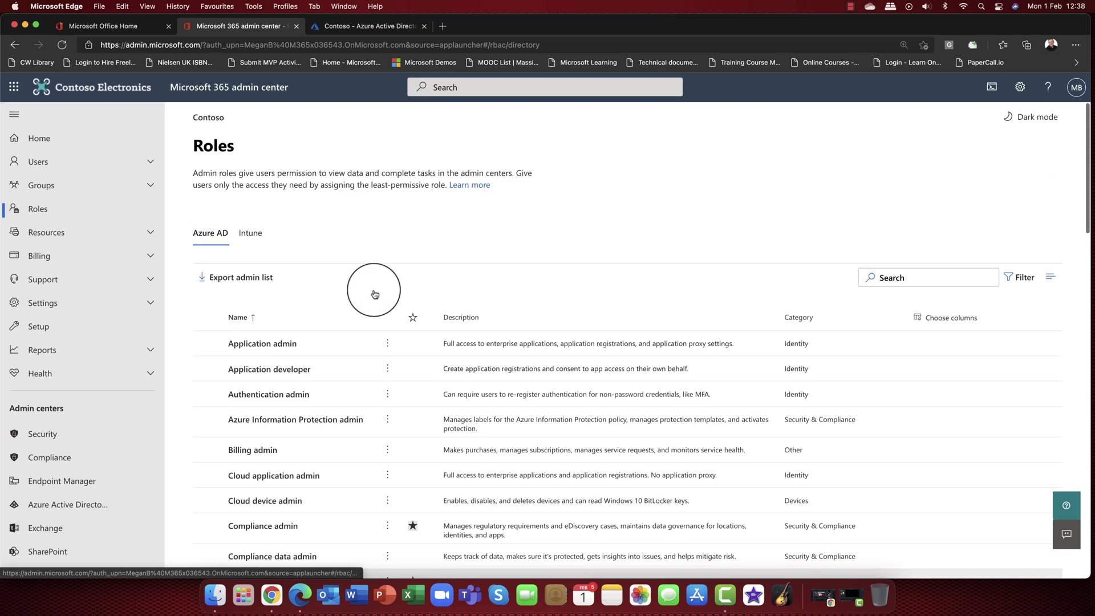
{"action": "scroll", "coordinate": [374, 293], "scroll_direction": "down", "scroll_amount": 10}
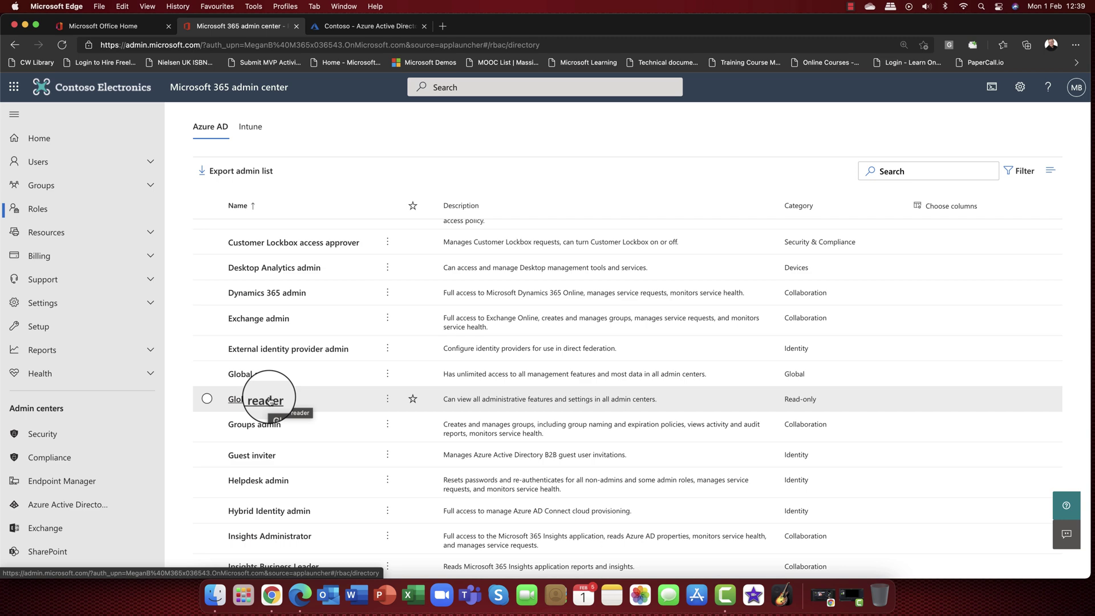
{"action": "scroll", "coordinate": [269, 400], "scroll_direction": "up", "scroll_amount": 15}
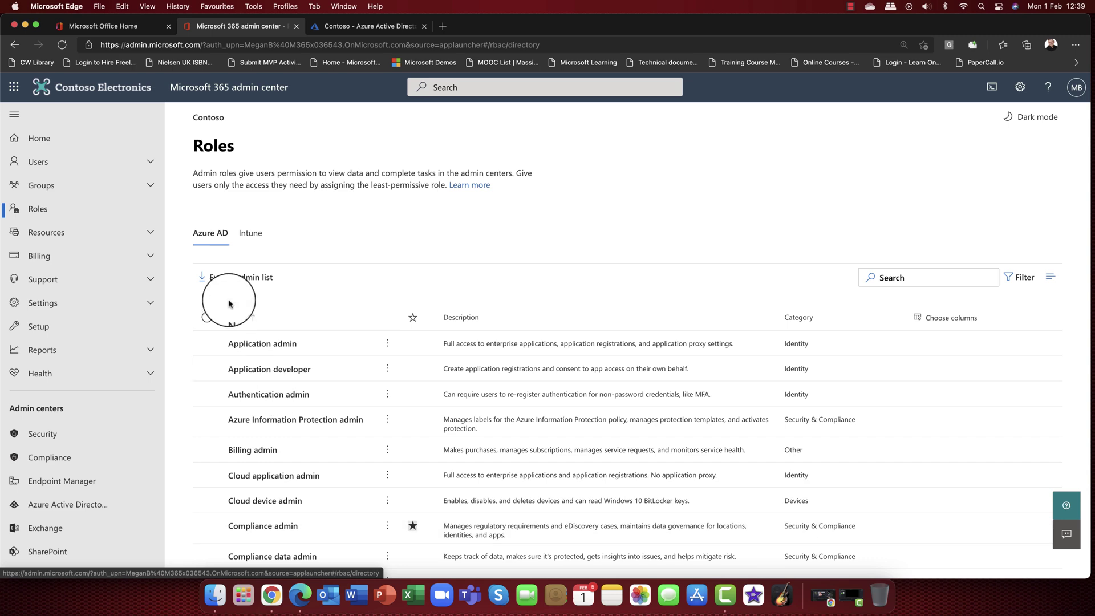
{"action": "scroll", "coordinate": [229, 302], "scroll_direction": "down", "scroll_amount": 4}
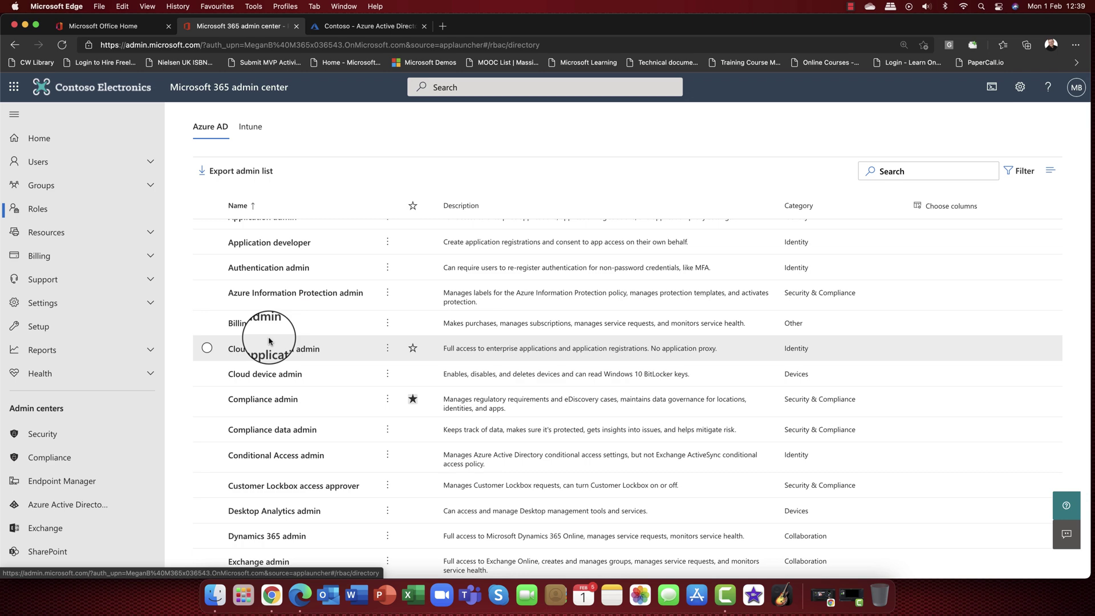
{"action": "scroll", "coordinate": [269, 341], "scroll_direction": "down", "scroll_amount": 6}
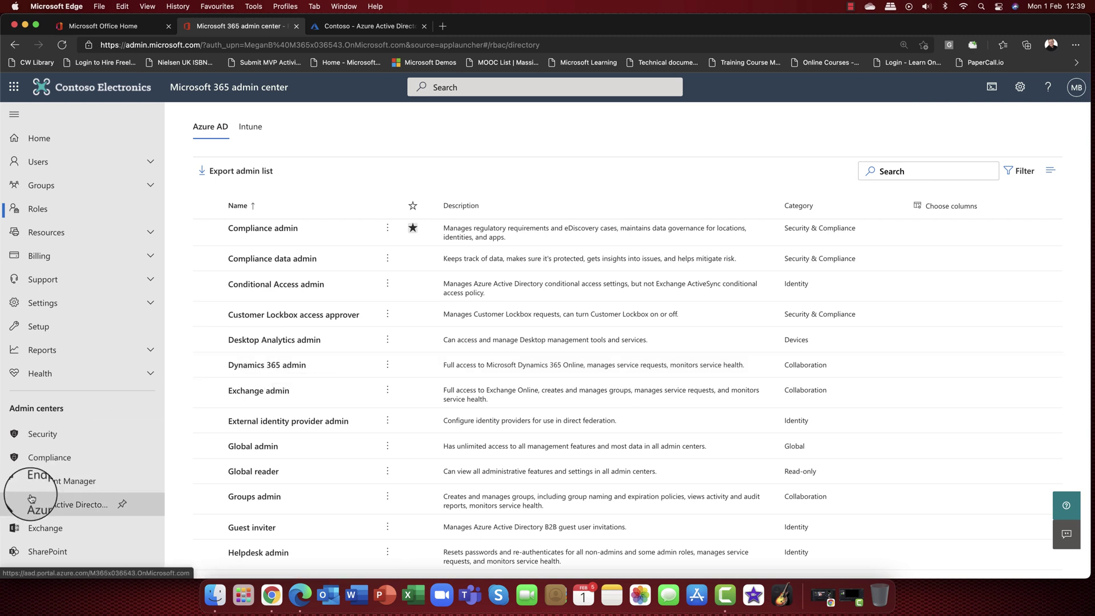
Open the Exchange admin center and switch it to the new Exchange admin center
{"action": "scroll", "coordinate": [57, 468], "scroll_direction": "down", "scroll_amount": 2}
{"action": "left_click", "coordinate": [58, 467]}
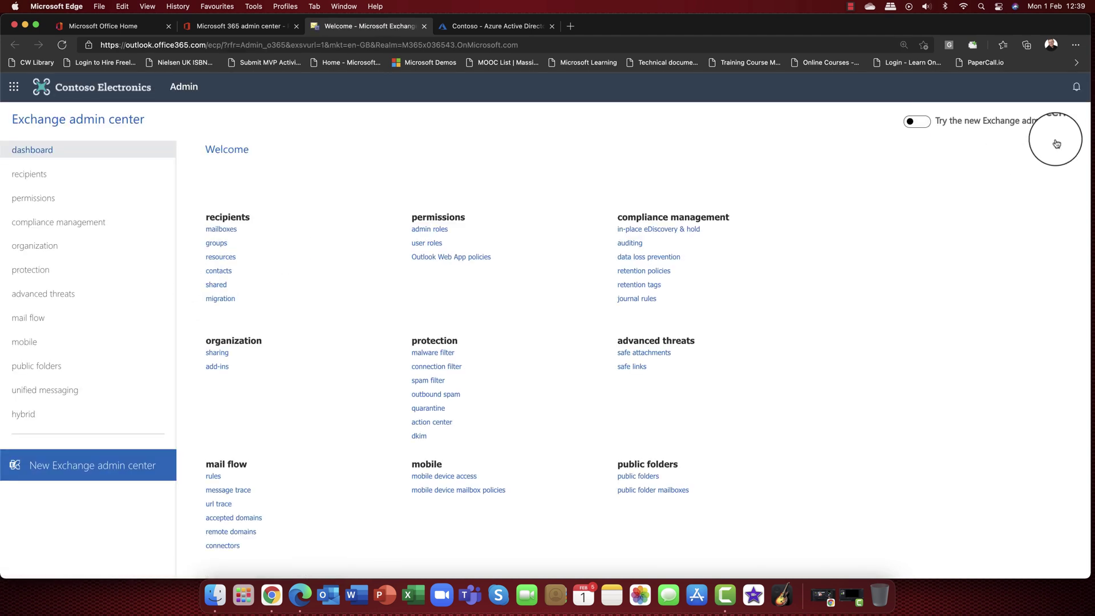
{"action": "left_click", "coordinate": [923, 126]}
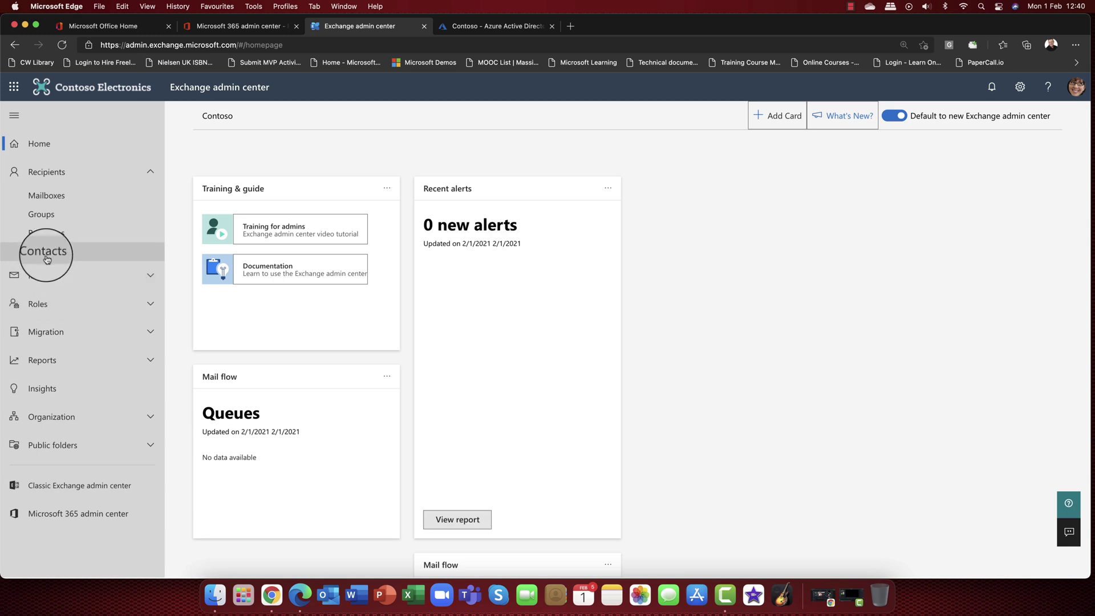
Review the admin role groups and their descriptions in Exchange, and close the Exchange admin center
{"action": "left_click", "coordinate": [65, 308]}
{"action": "left_click", "coordinate": [60, 327]}
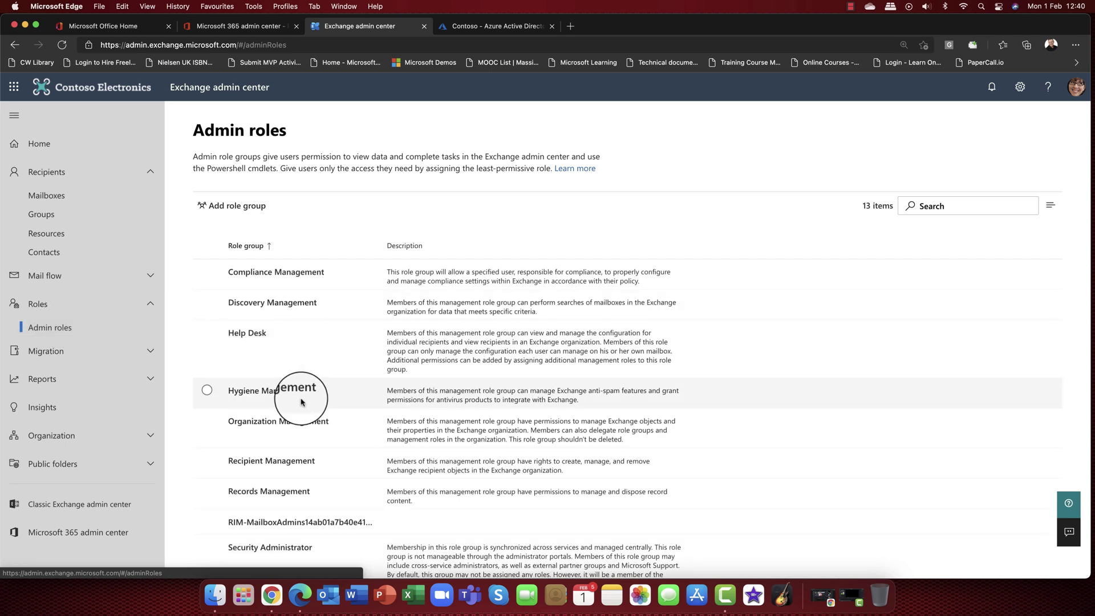
{"action": "scroll", "coordinate": [302, 395], "scroll_direction": "down", "scroll_amount": 3}
{"action": "scroll", "coordinate": [303, 399], "scroll_direction": "up", "scroll_amount": 1}
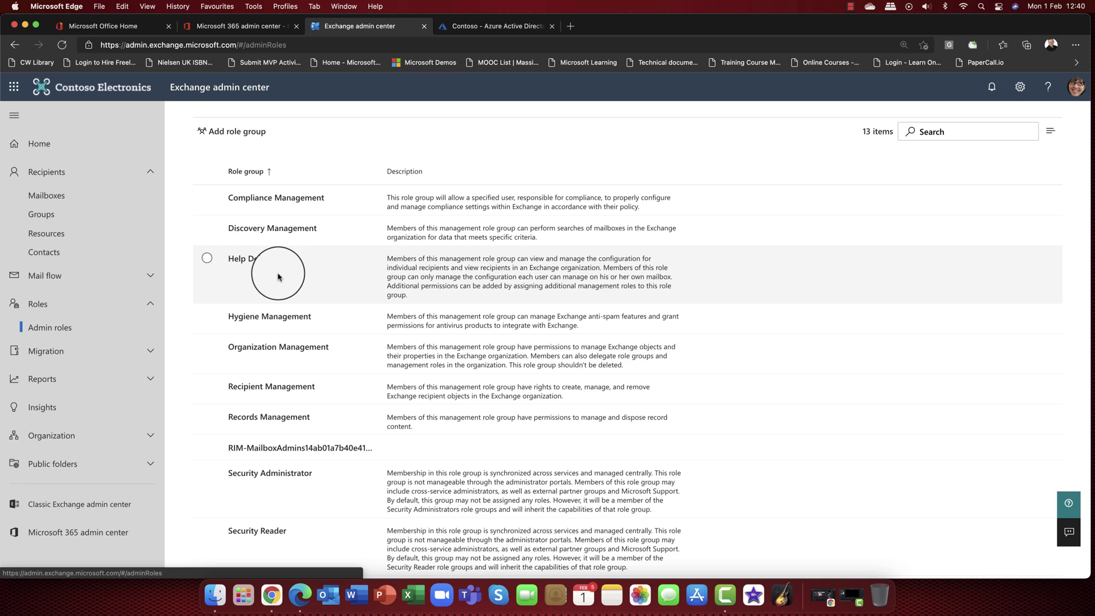
{"action": "scroll", "coordinate": [277, 278], "scroll_direction": "down", "scroll_amount": 2}
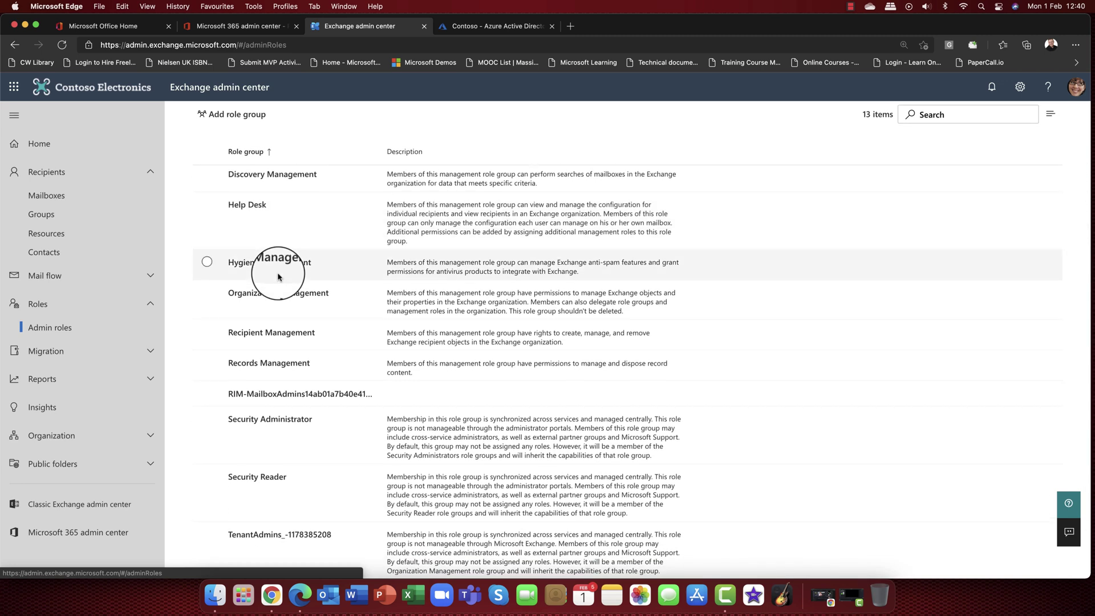
{"action": "left_click", "coordinate": [425, 27]}
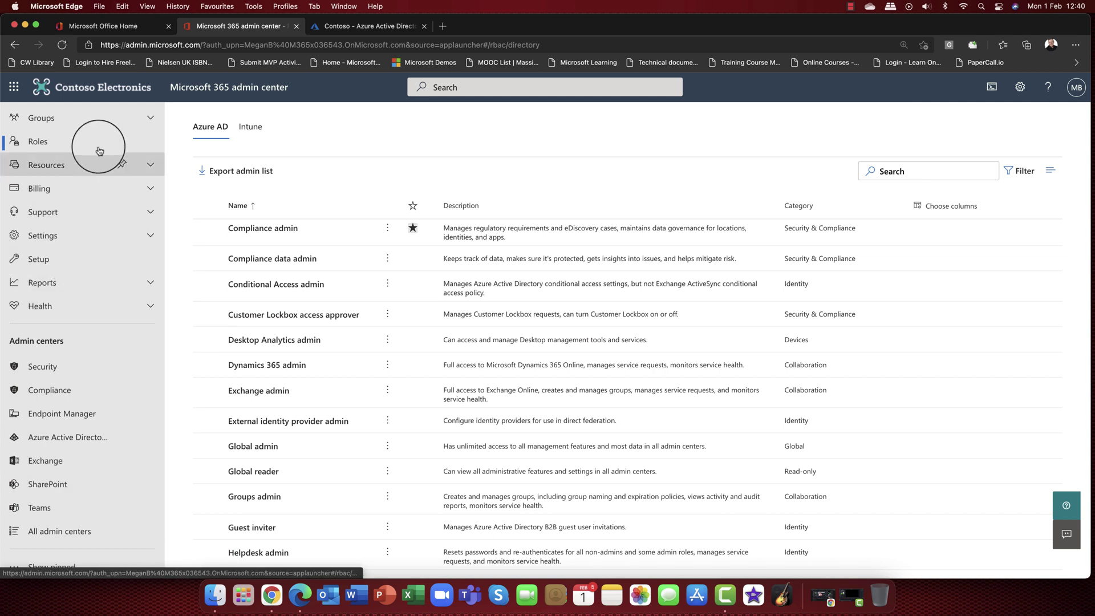
Open the admin role settings of the third user in the Microsoft 365 active users list
{"action": "scroll", "coordinate": [104, 134], "scroll_direction": "up", "scroll_amount": 5}
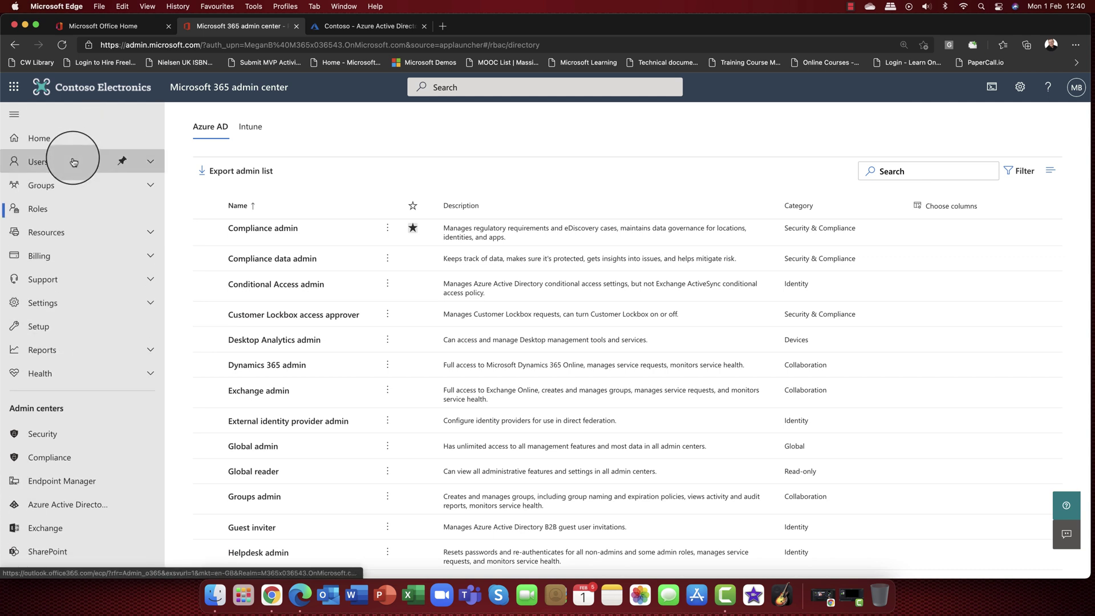
{"action": "left_click", "coordinate": [70, 182]}
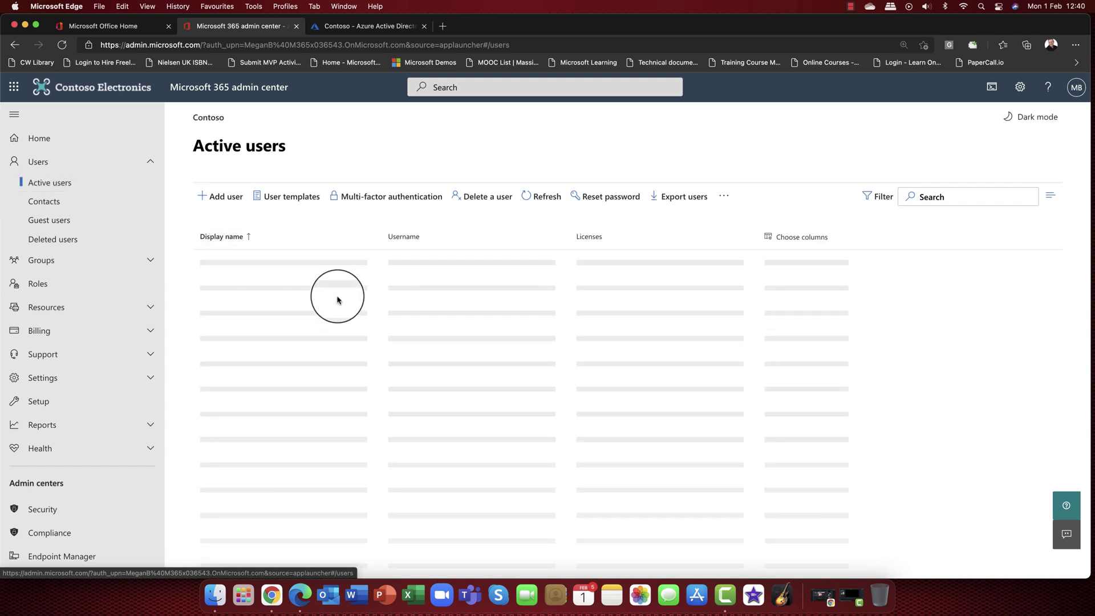
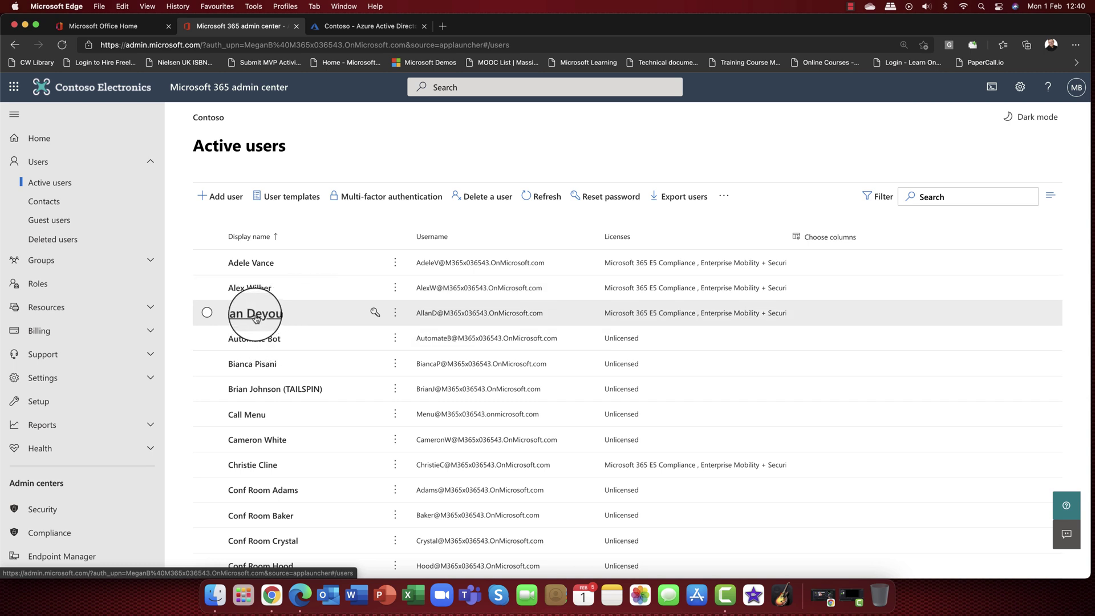
{"action": "left_click", "coordinate": [256, 319]}
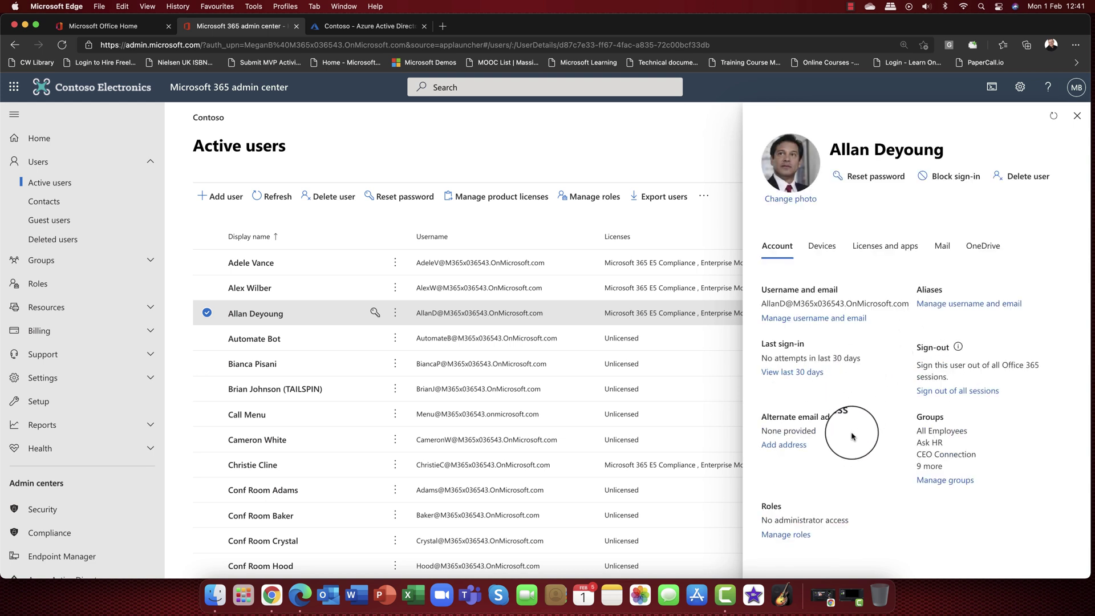
{"action": "left_click", "coordinate": [785, 537]}
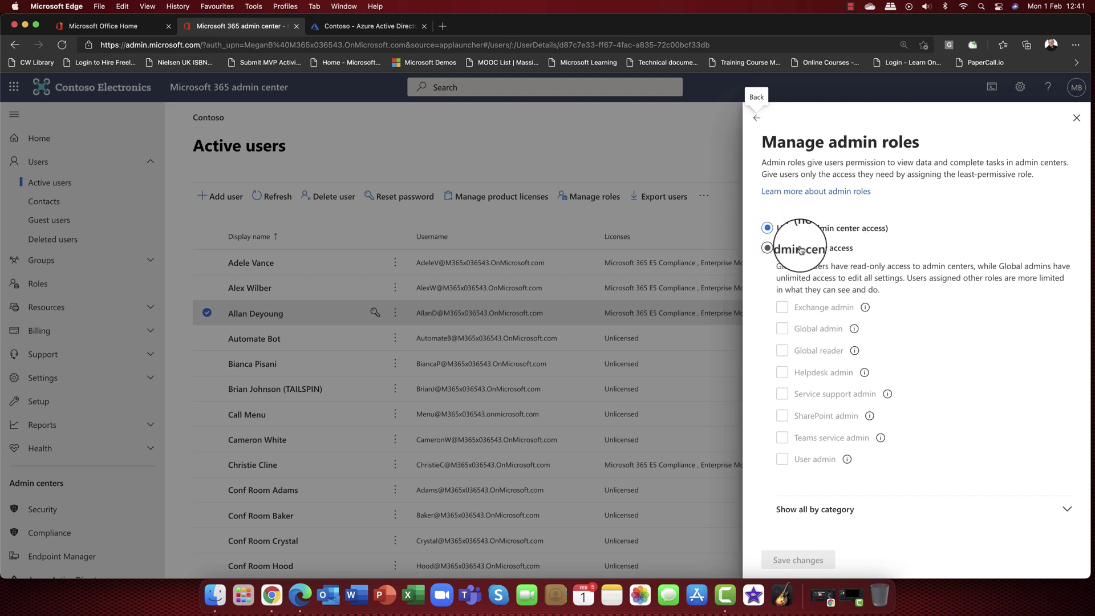
Try giving the user admin center access with the Helpdesk admin and User admin roles, and clear both roles again
{"action": "left_click", "coordinate": [766, 246]}
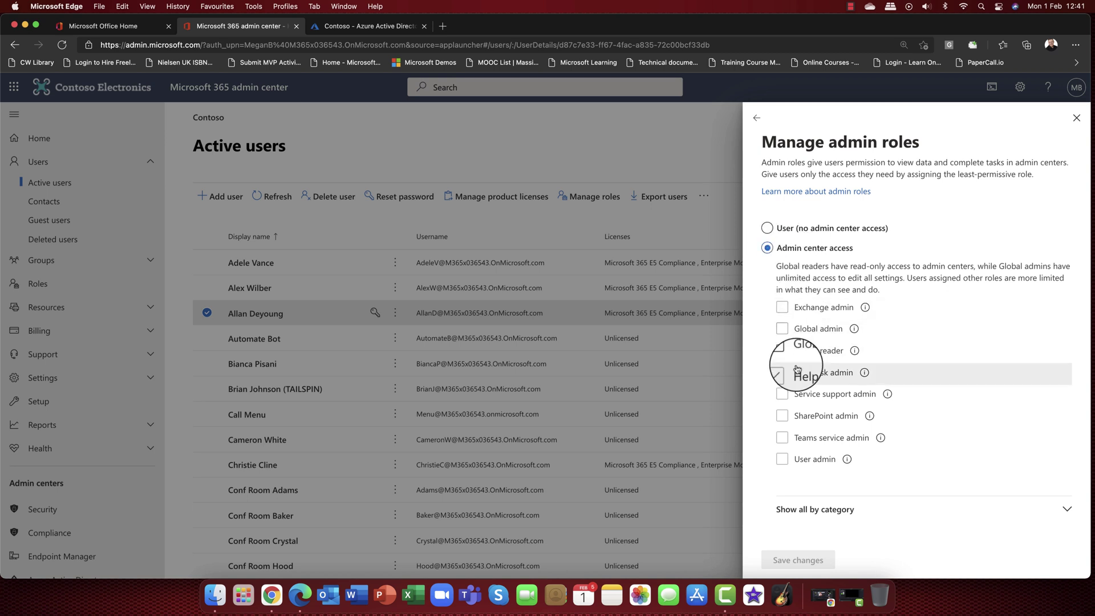
{"action": "scroll", "coordinate": [804, 457], "scroll_direction": "down", "scroll_amount": 3}
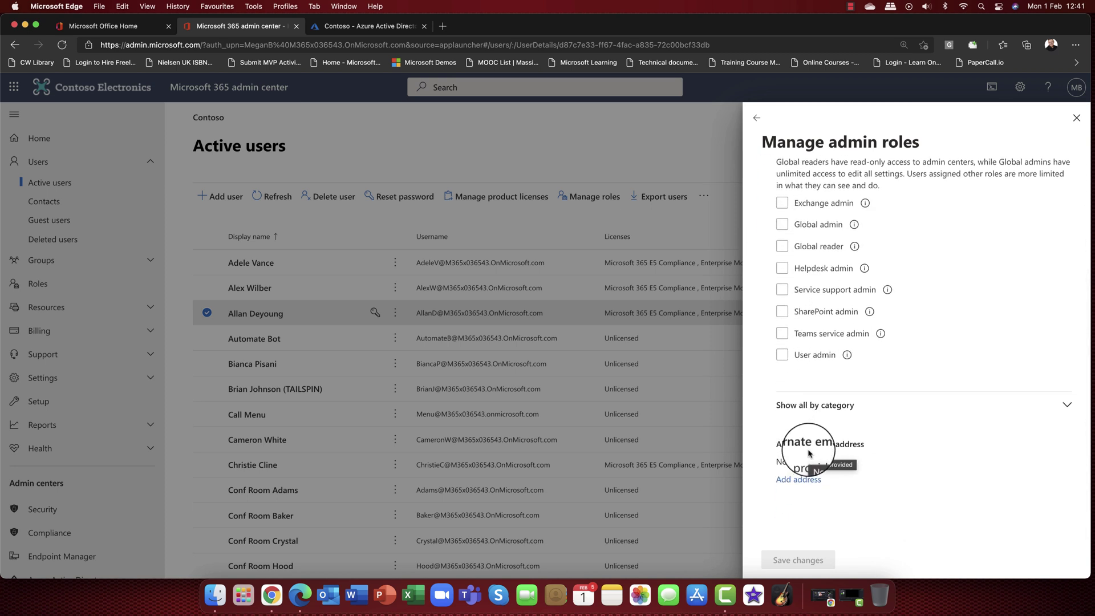
{"action": "scroll", "coordinate": [808, 453], "scroll_direction": "up", "scroll_amount": 3}
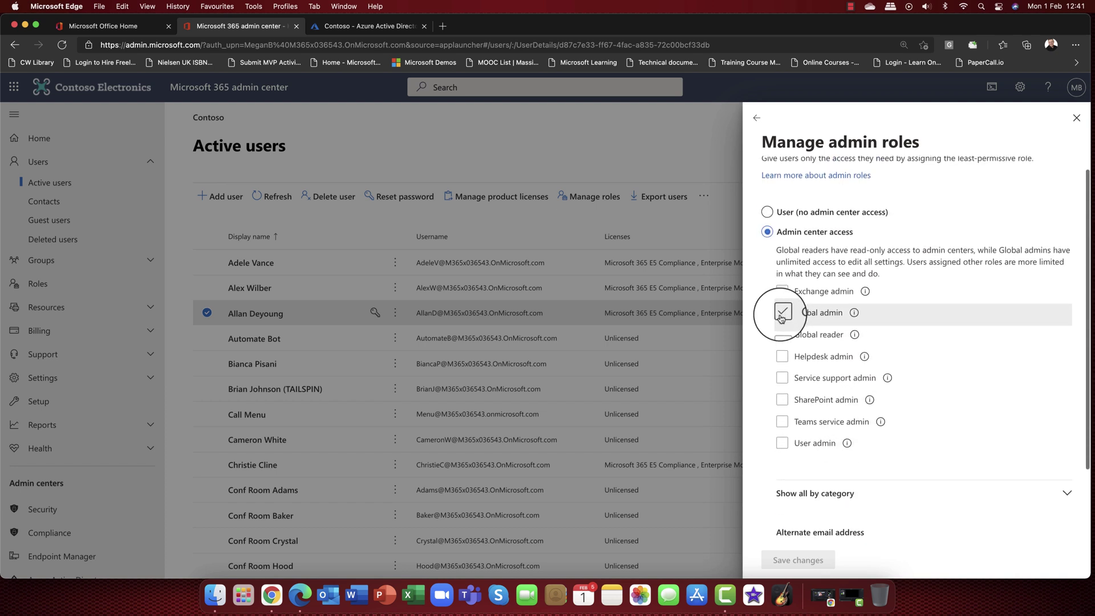
{"action": "left_click", "coordinate": [783, 338]}
{"action": "left_click", "coordinate": [782, 358]}
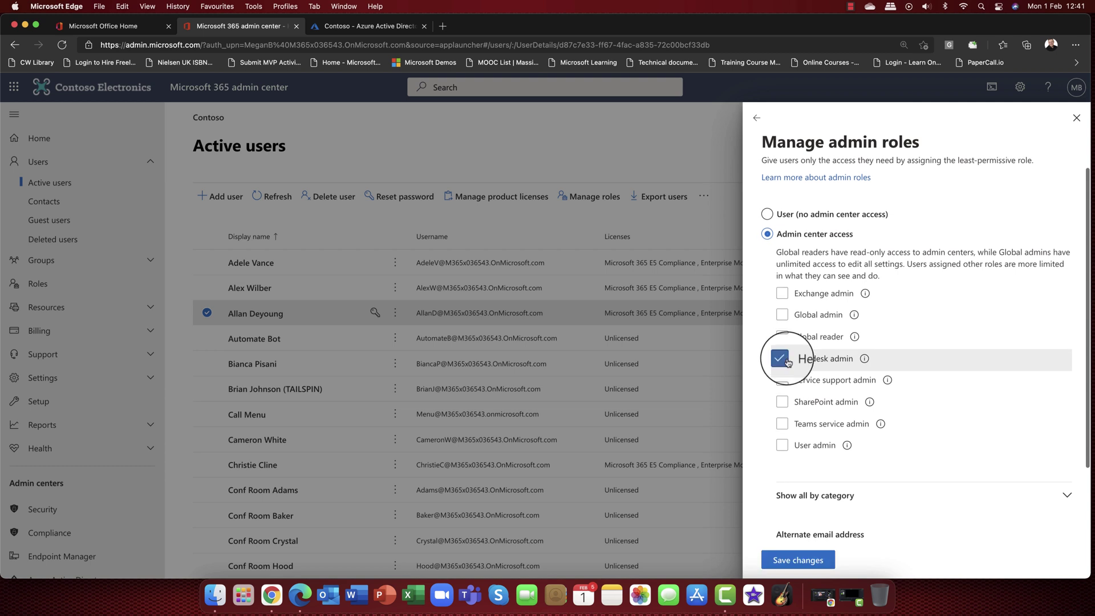
{"action": "left_click", "coordinate": [783, 447]}
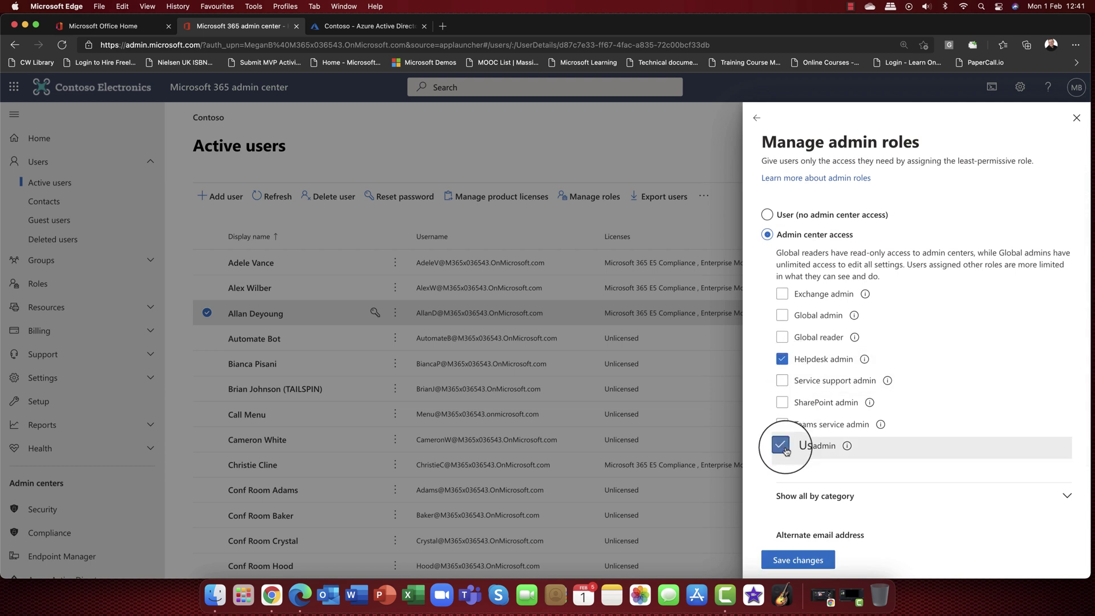
{"action": "left_click", "coordinate": [782, 360]}
{"action": "left_click", "coordinate": [784, 446]}
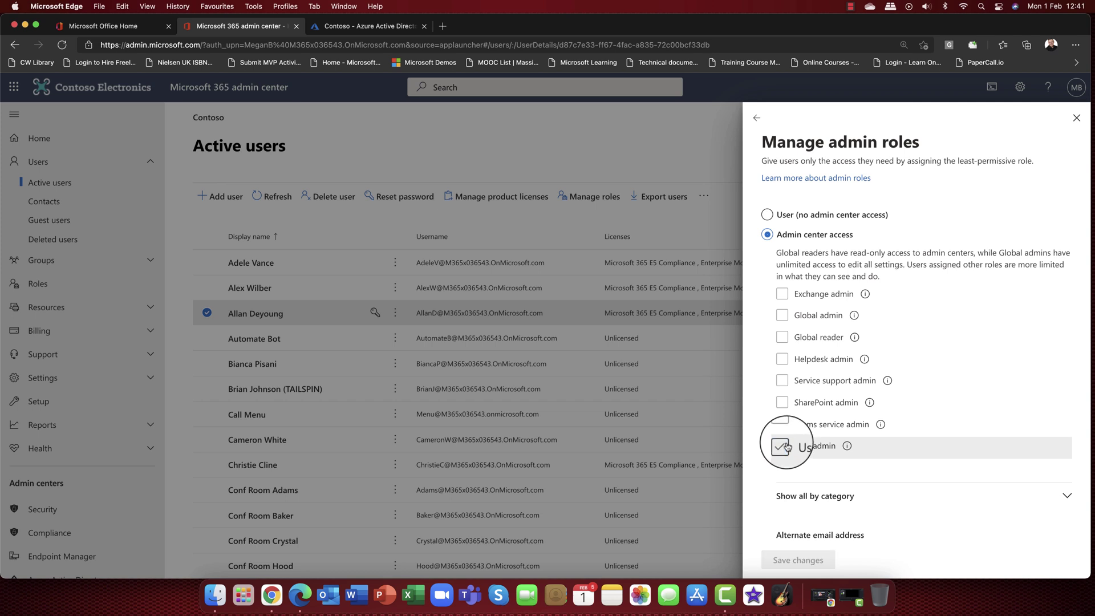
Return the user to User (no admin center access) and leave the role settings without saving
{"action": "left_click", "coordinate": [777, 216]}
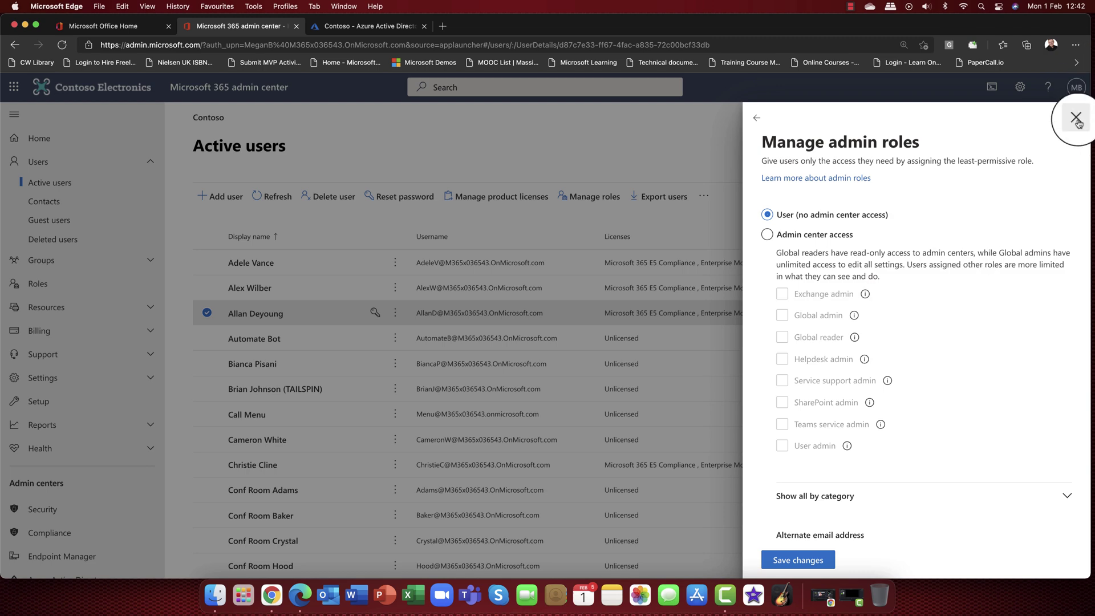
{"action": "left_click", "coordinate": [1077, 118]}
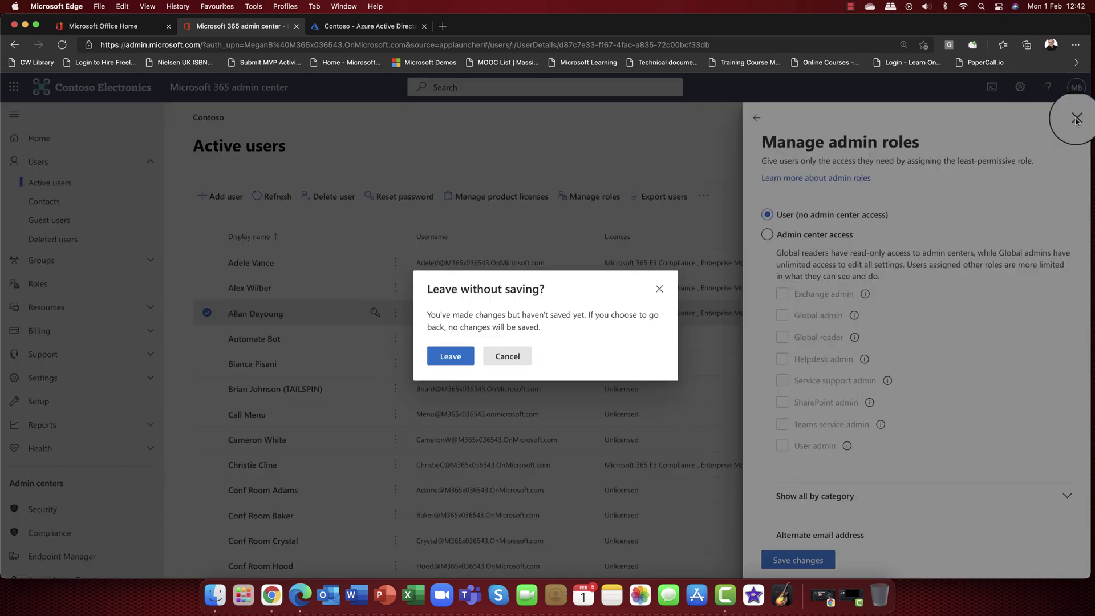
{"action": "left_click", "coordinate": [507, 356]}
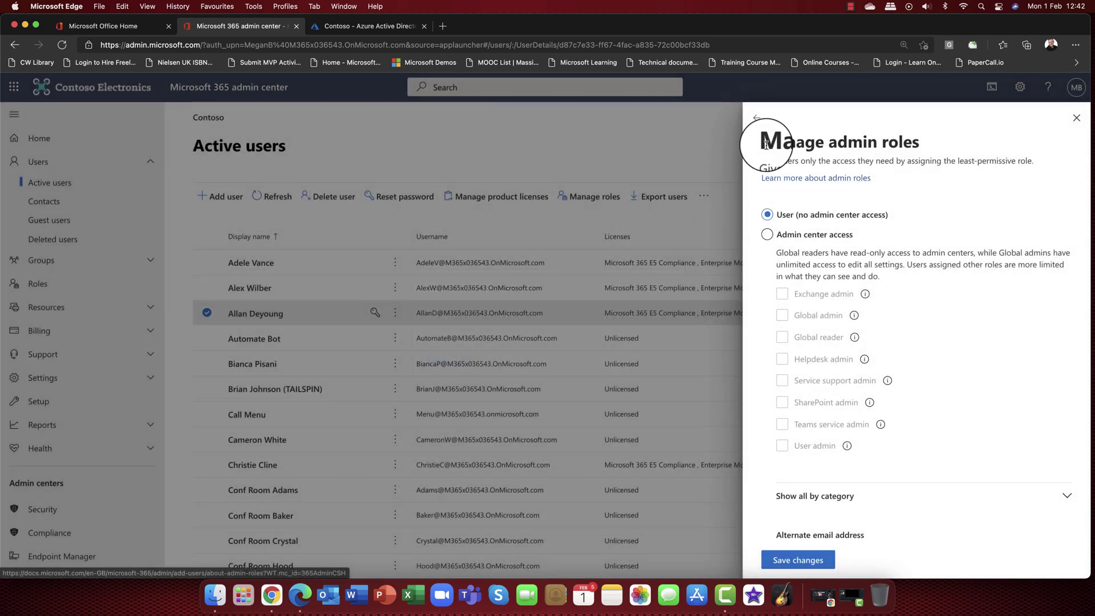
{"action": "left_click", "coordinate": [757, 120]}
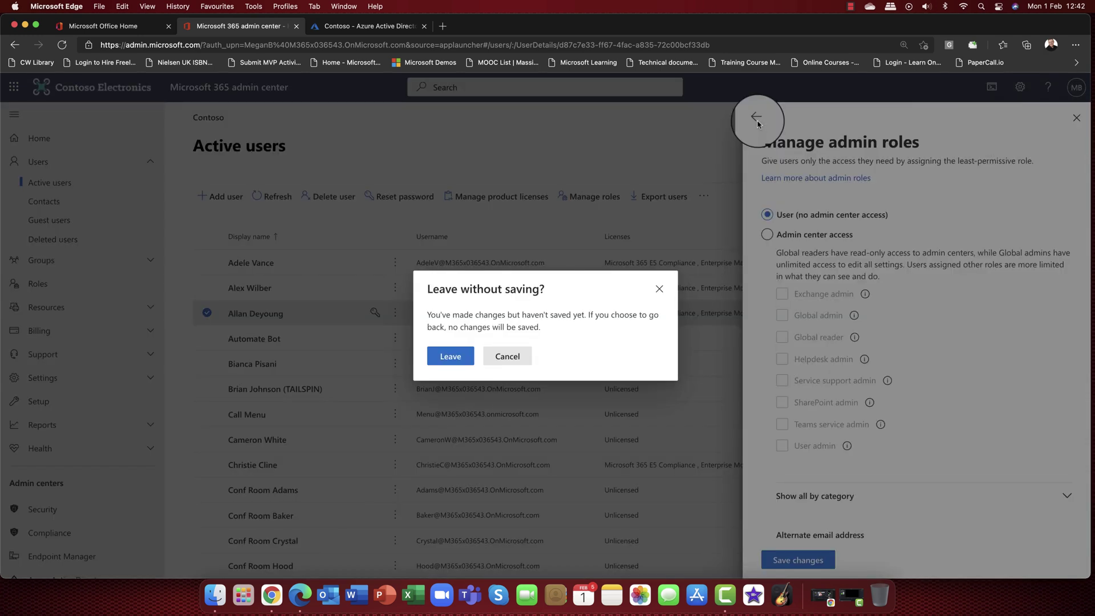
{"action": "left_click", "coordinate": [456, 363]}
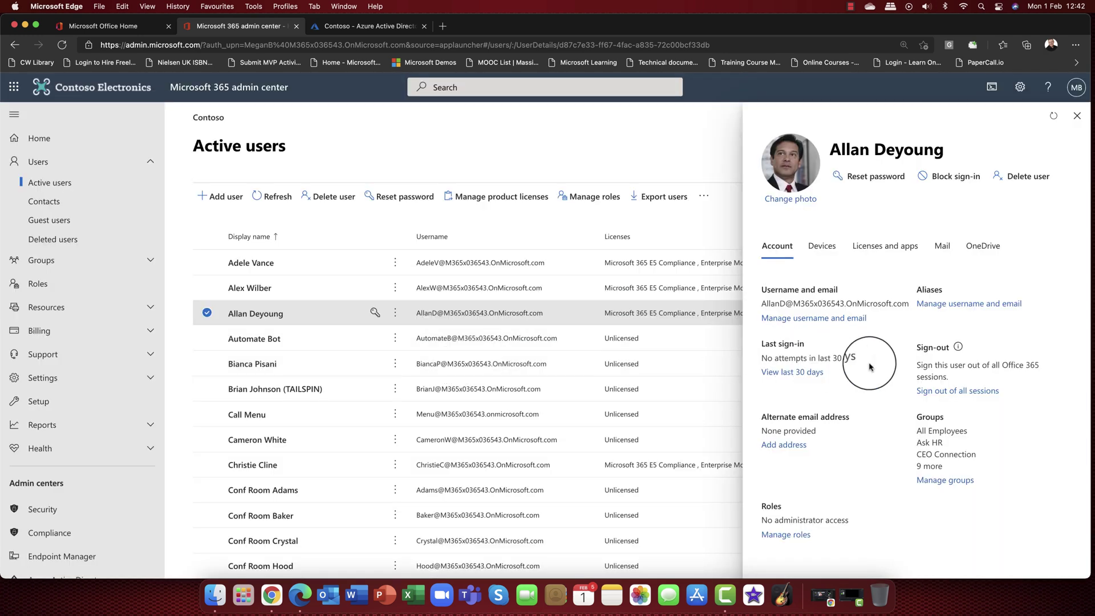
Review the licenses assigned to the user under Licenses and apps, and close the user's details
{"action": "left_click", "coordinate": [879, 246]}
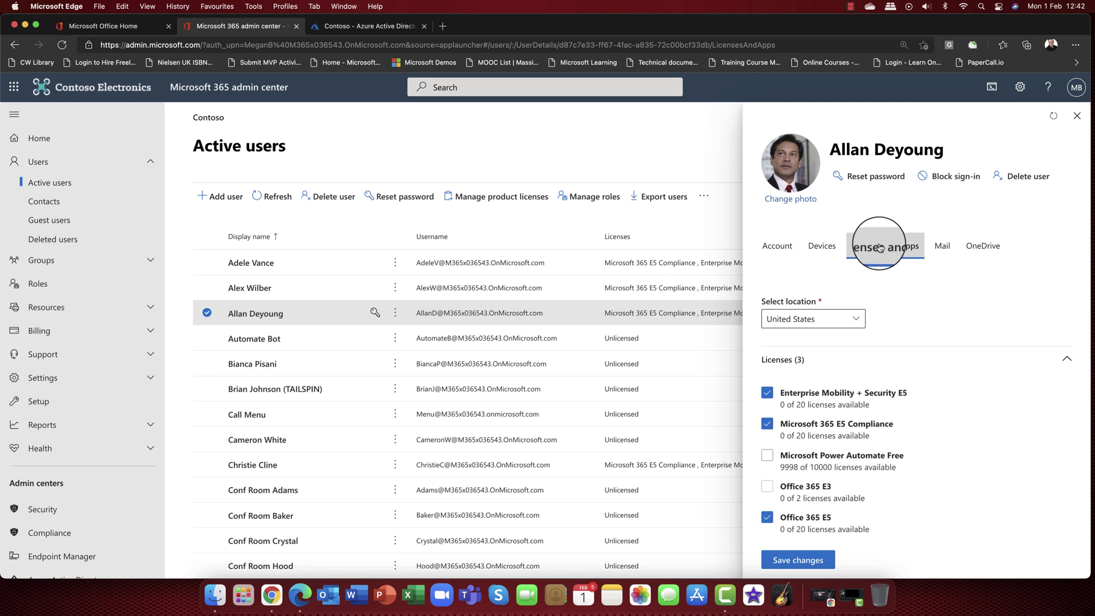
{"action": "scroll", "coordinate": [847, 340], "scroll_direction": "down", "scroll_amount": 2}
{"action": "scroll", "coordinate": [847, 341], "scroll_direction": "down", "scroll_amount": 1}
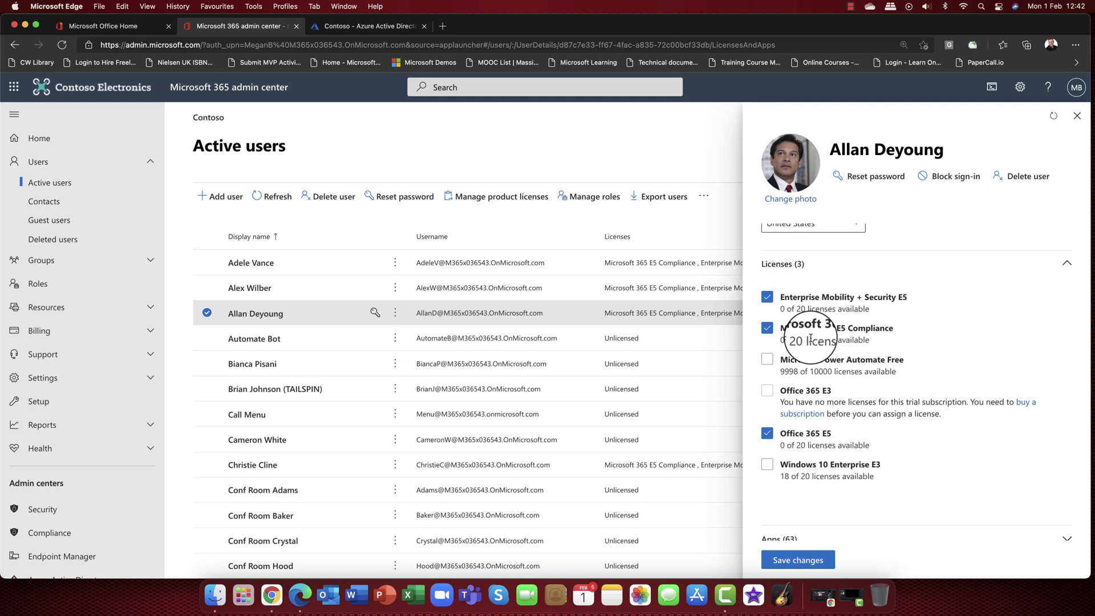
{"action": "left_click", "coordinate": [1077, 115]}
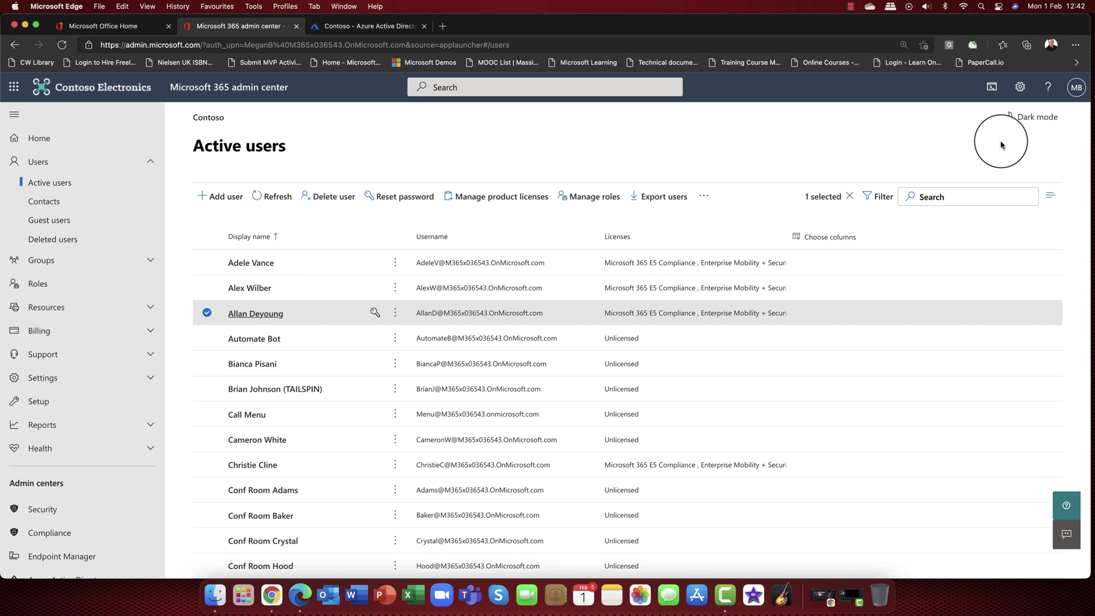
Switch to the Azure Active Directory admin center and show all users of the Contoso directory
{"action": "left_click", "coordinate": [365, 26]}
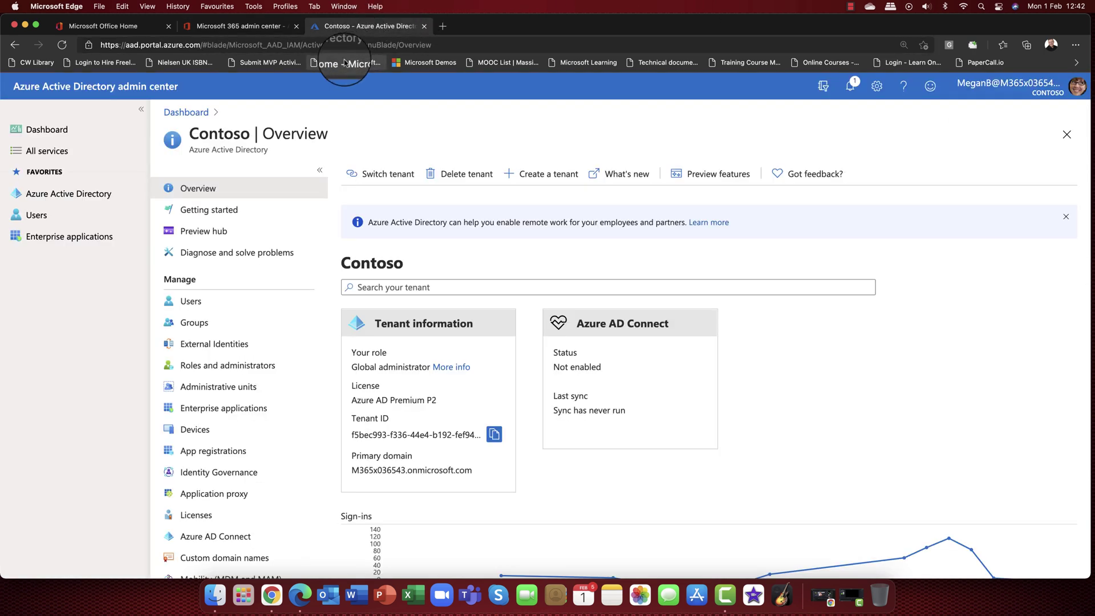
{"action": "left_click", "coordinate": [71, 196]}
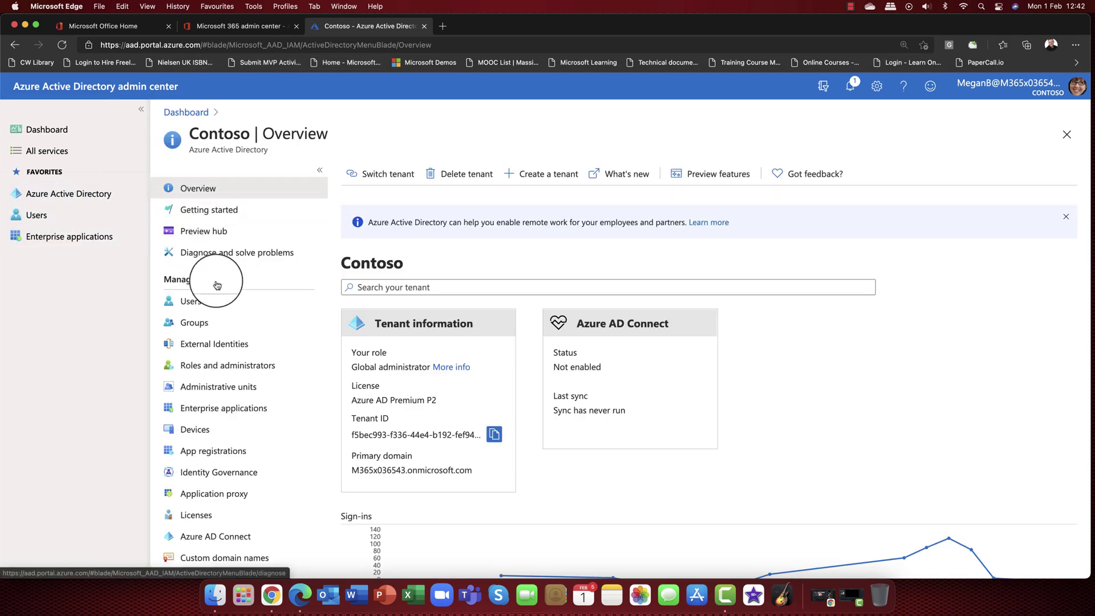
{"action": "left_click", "coordinate": [209, 301]}
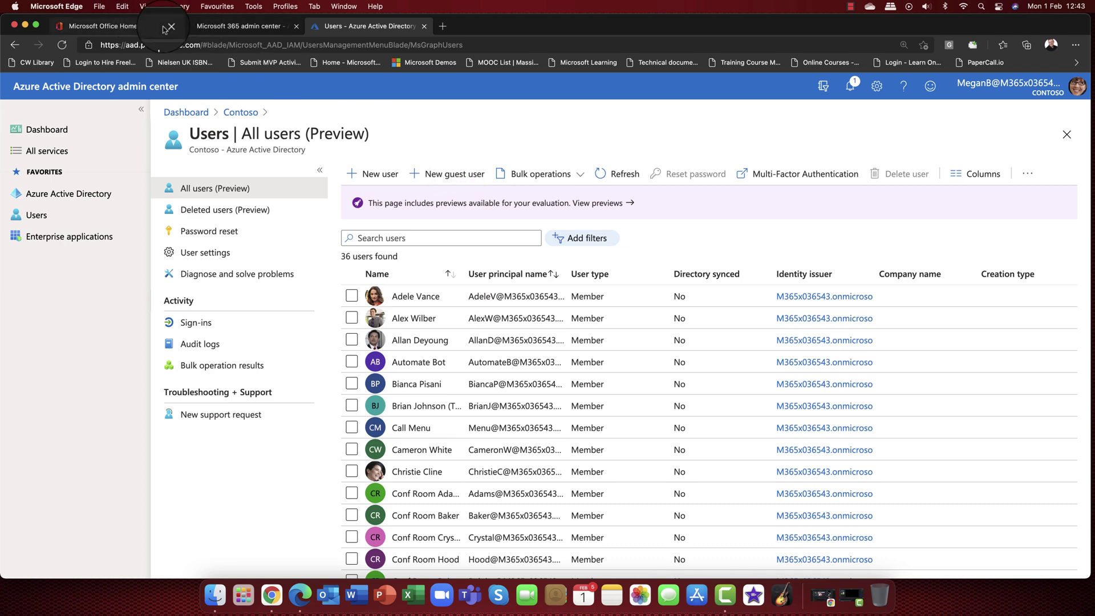
Return to the Contoso directory and open its Roles and administrators page
{"action": "left_click", "coordinate": [87, 196]}
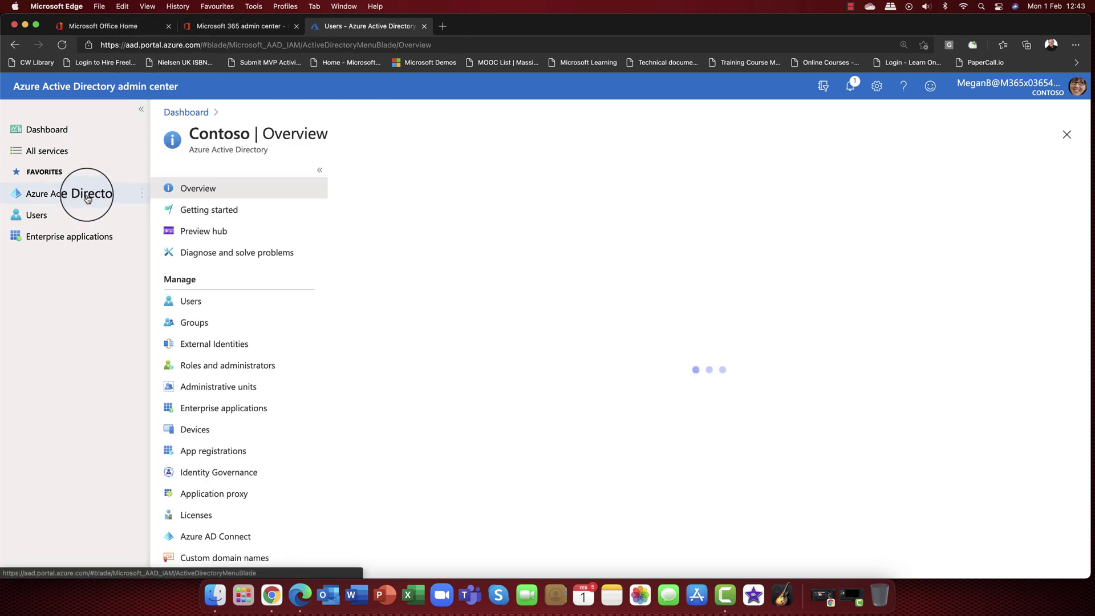
{"action": "left_click", "coordinate": [200, 365]}
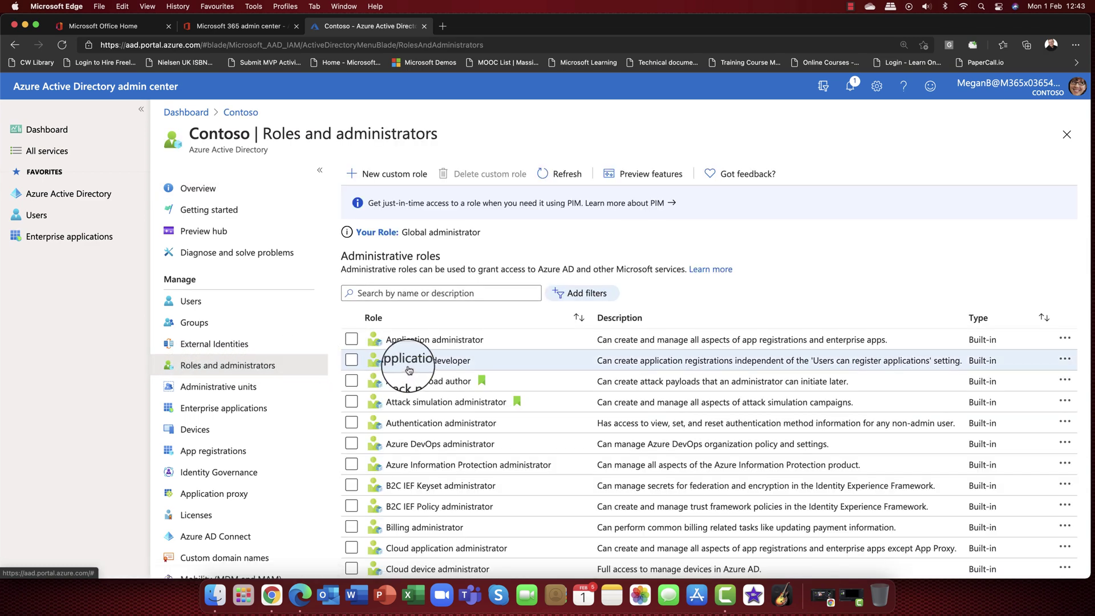
Examine the Contoso directory's administrative roles and their descriptions, from Application administrator down to User administrator
{"action": "scroll", "coordinate": [402, 346], "scroll_direction": "down", "scroll_amount": 3}
{"action": "scroll", "coordinate": [402, 346], "scroll_direction": "down", "scroll_amount": 3}
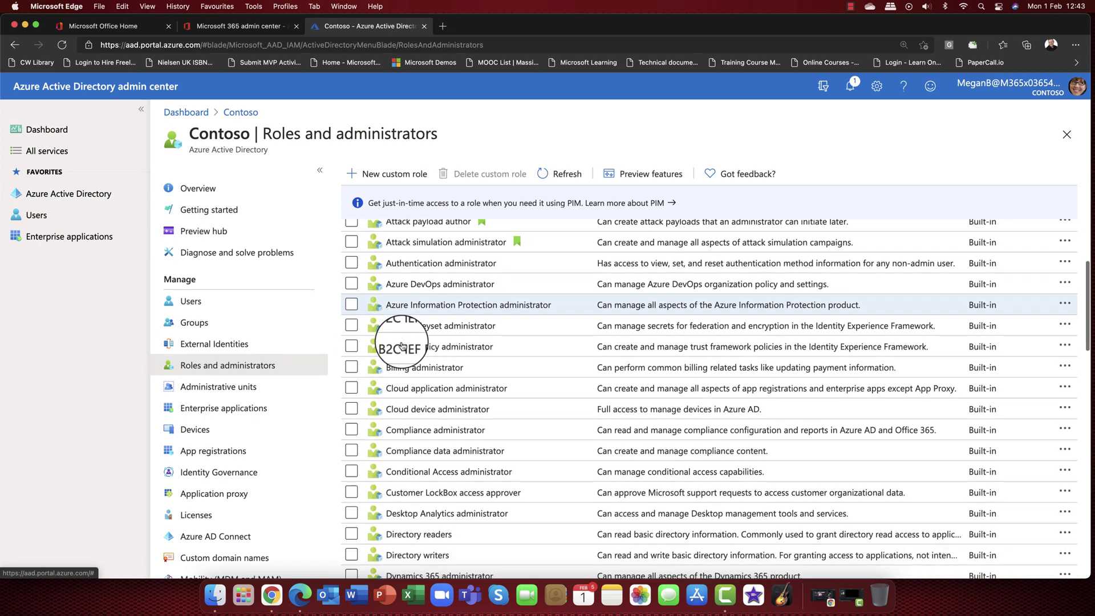
{"action": "scroll", "coordinate": [402, 347], "scroll_direction": "down", "scroll_amount": 4}
{"action": "scroll", "coordinate": [402, 346], "scroll_direction": "down", "scroll_amount": 5}
{"action": "scroll", "coordinate": [403, 346], "scroll_direction": "down", "scroll_amount": 2}
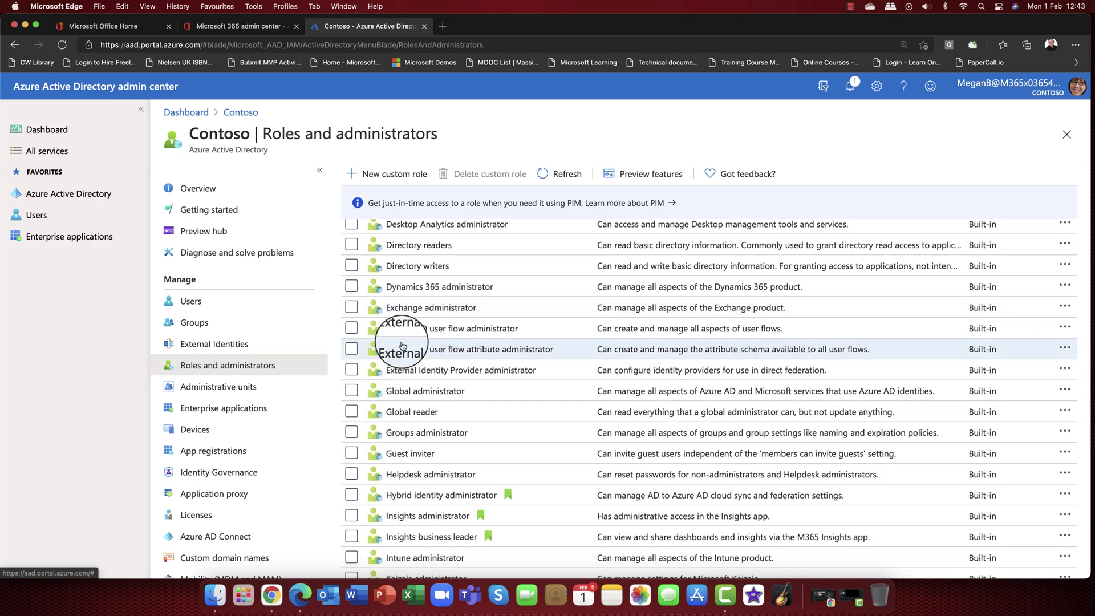
{"action": "scroll", "coordinate": [402, 346], "scroll_direction": "down", "scroll_amount": 2}
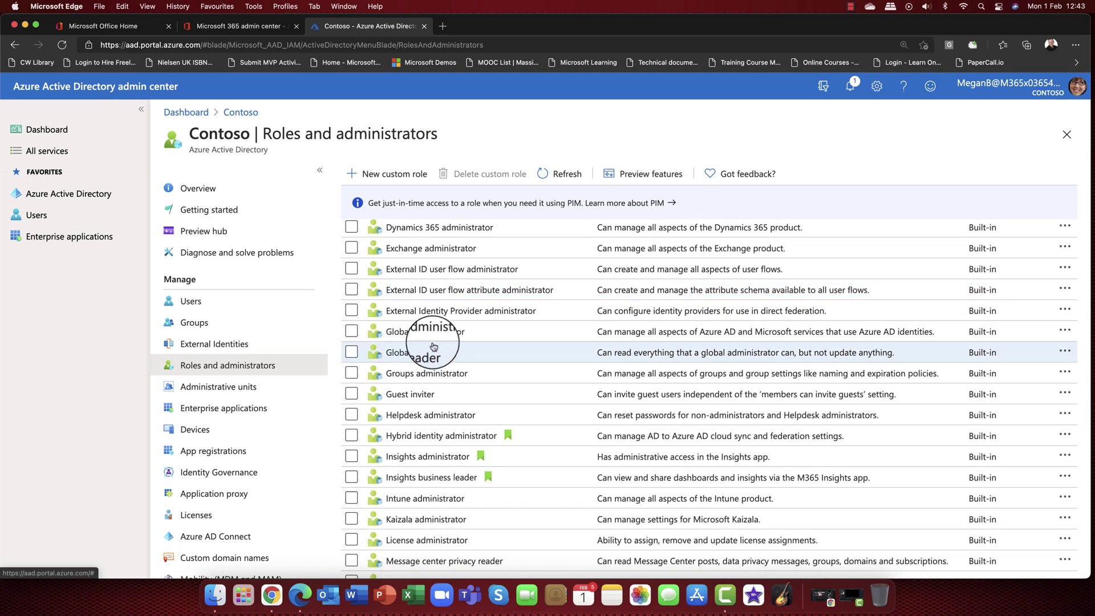
{"action": "scroll", "coordinate": [434, 346], "scroll_direction": "down", "scroll_amount": 2}
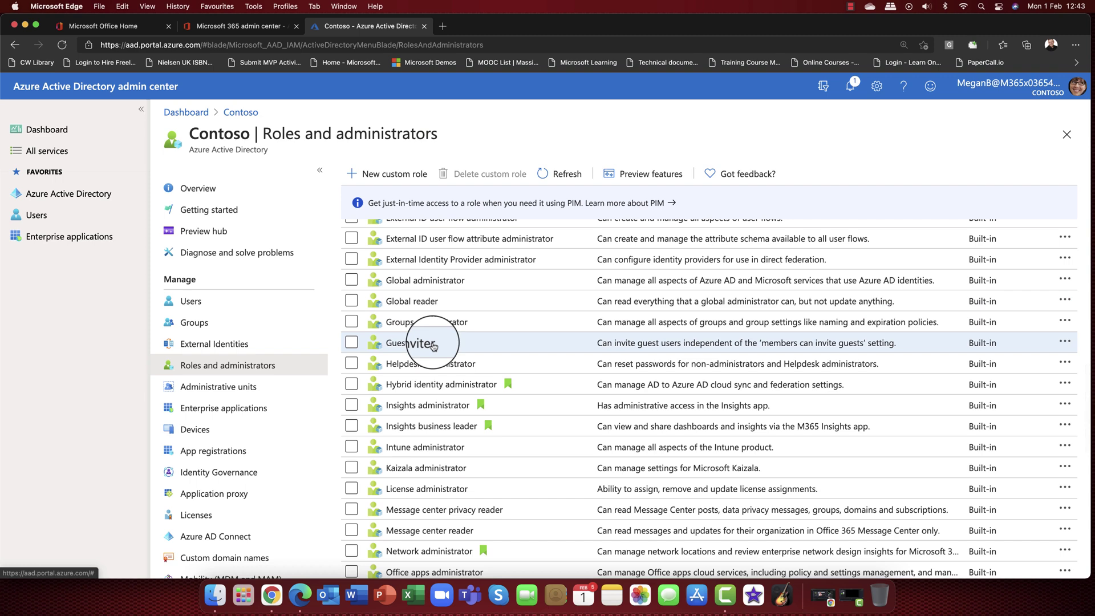
{"action": "scroll", "coordinate": [433, 347], "scroll_direction": "down", "scroll_amount": 2}
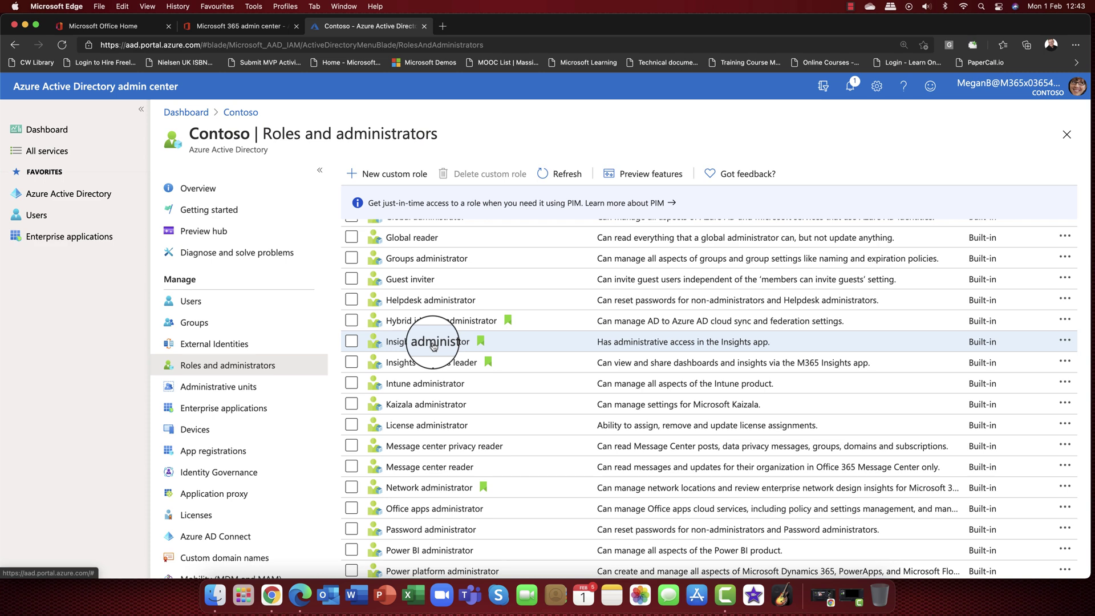
{"action": "scroll", "coordinate": [433, 346], "scroll_direction": "down", "scroll_amount": 8}
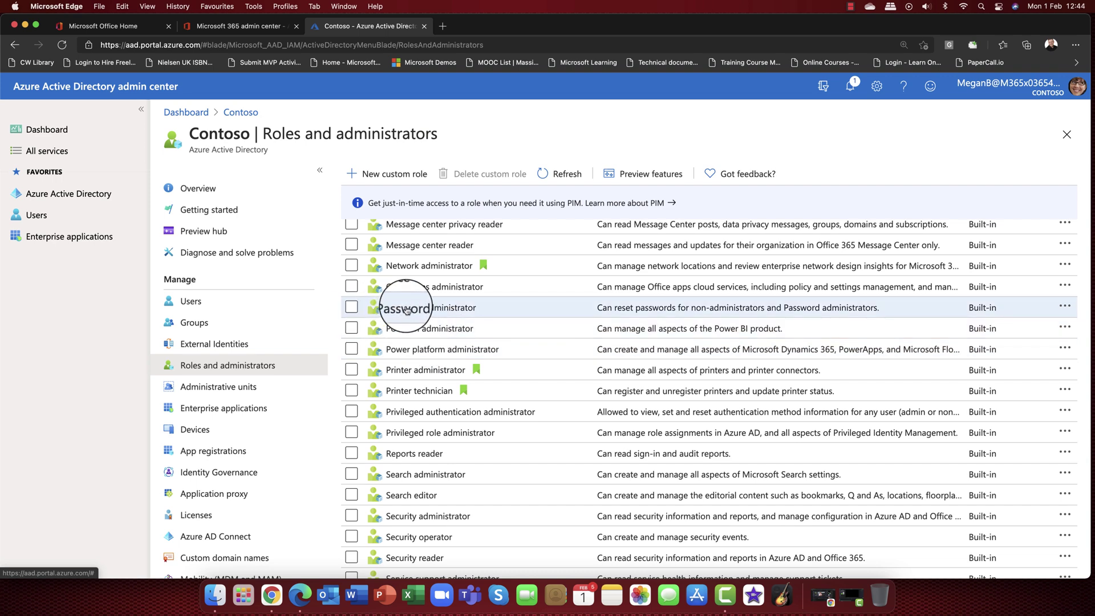
{"action": "scroll", "coordinate": [407, 310], "scroll_direction": "down", "scroll_amount": 5}
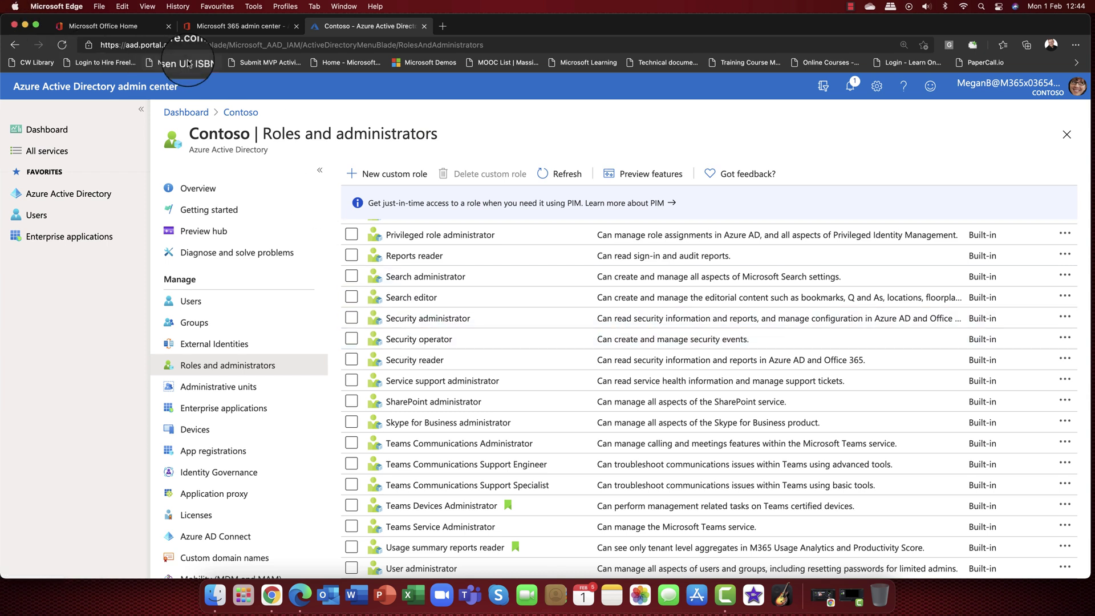
Switch to the Microsoft 365 admin center to look over its admin centers list, and return to the Azure AD roles
{"action": "left_click", "coordinate": [222, 26]}
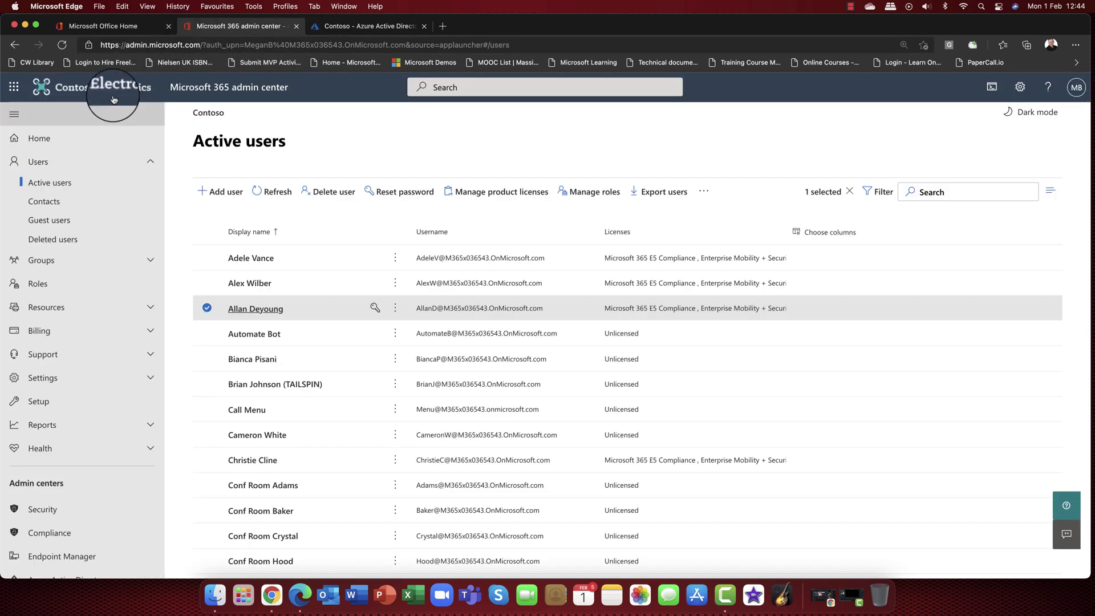
{"action": "scroll", "coordinate": [74, 427], "scroll_direction": "down", "scroll_amount": 2}
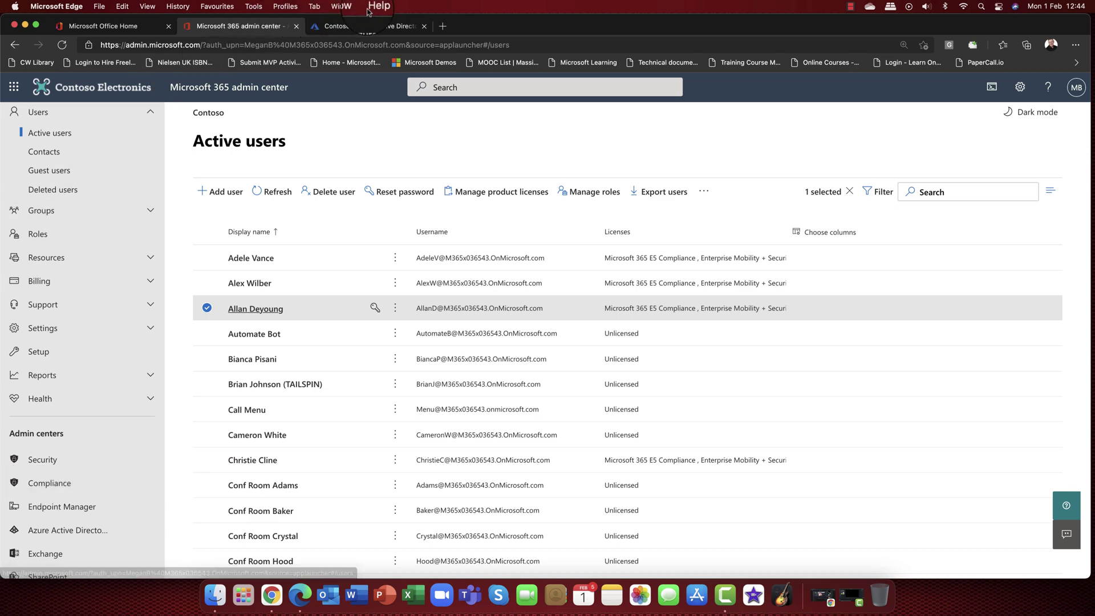
{"action": "left_click", "coordinate": [357, 27]}
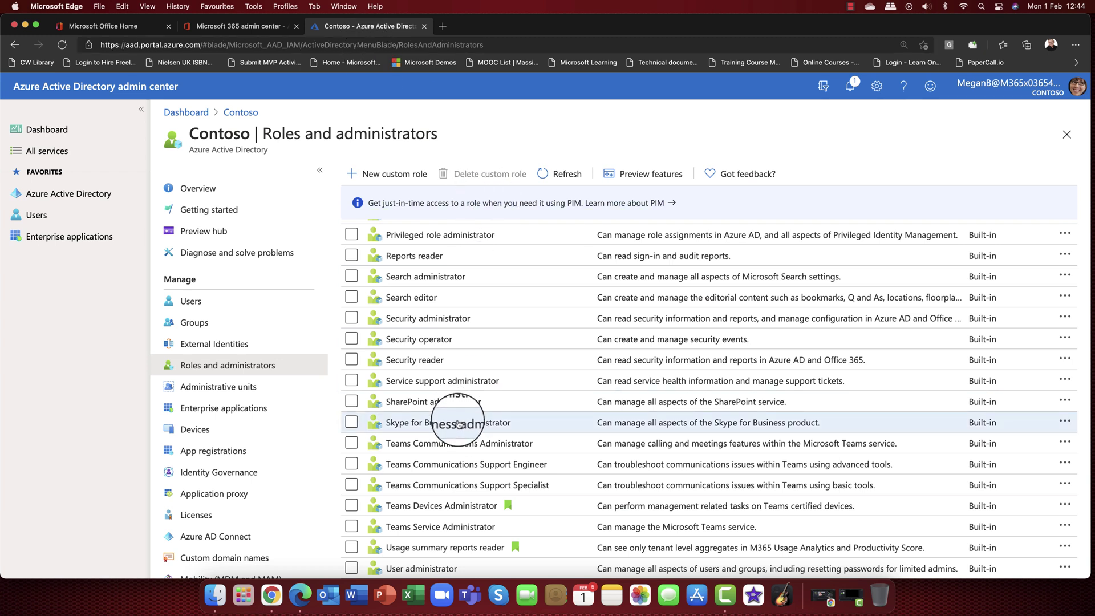
Open the Security operator role and check its eligible and active assignments
{"action": "left_click", "coordinate": [419, 341]}
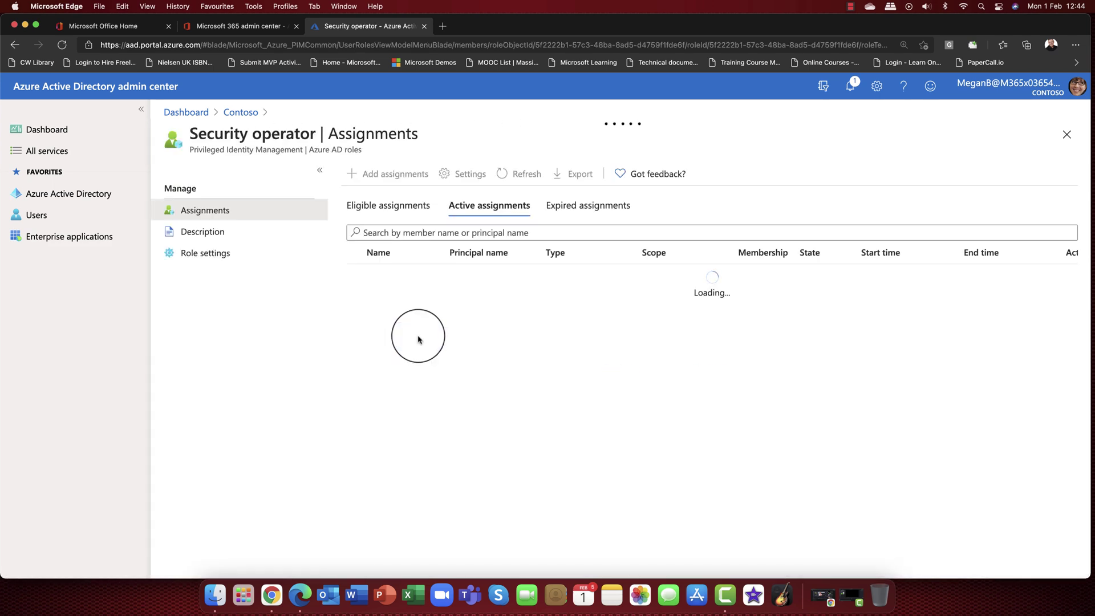
{"action": "left_click", "coordinate": [398, 205]}
{"action": "left_click", "coordinate": [479, 209]}
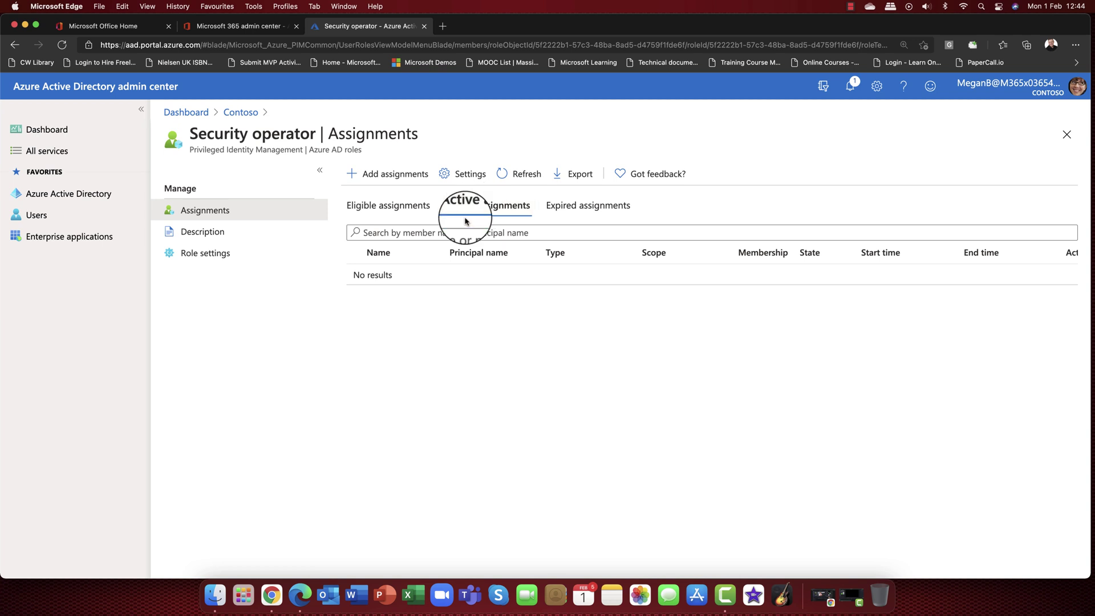
Start a new assignment for the Security Operator role and select the third listed user as its member
{"action": "left_click", "coordinate": [391, 175]}
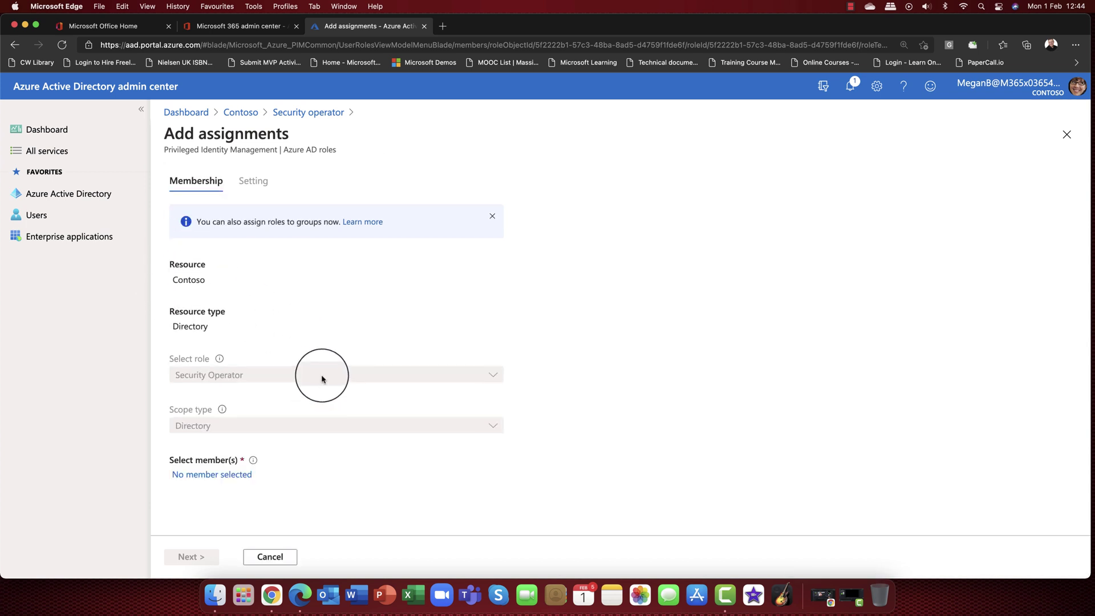
{"action": "left_click", "coordinate": [216, 481]}
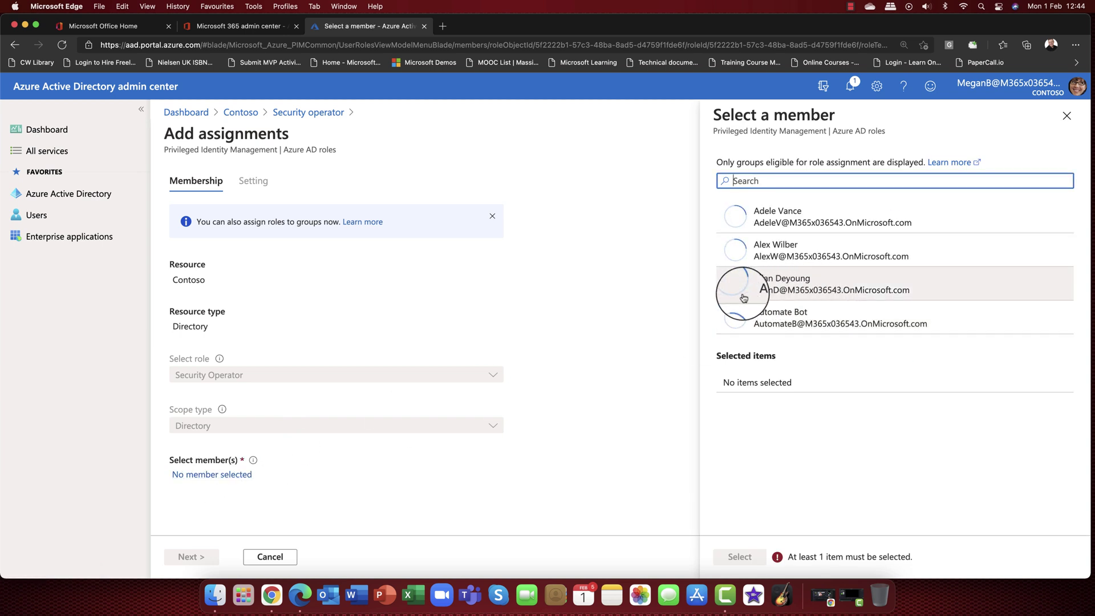
{"action": "scroll", "coordinate": [741, 280], "scroll_direction": "down", "scroll_amount": 2}
{"action": "scroll", "coordinate": [759, 281], "scroll_direction": "up", "scroll_amount": 2}
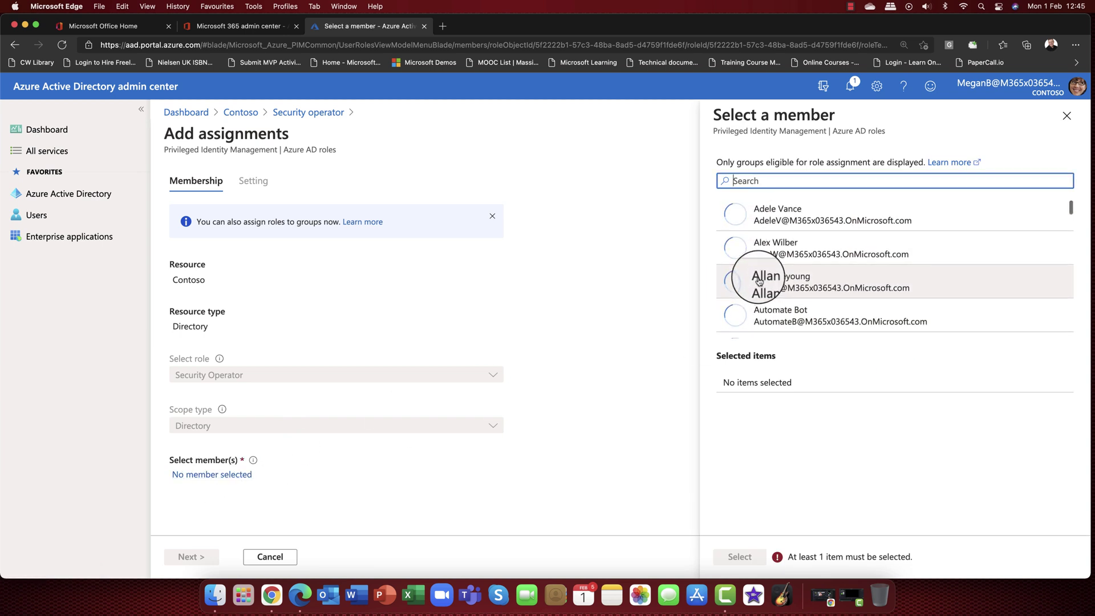
{"action": "left_click", "coordinate": [758, 279]}
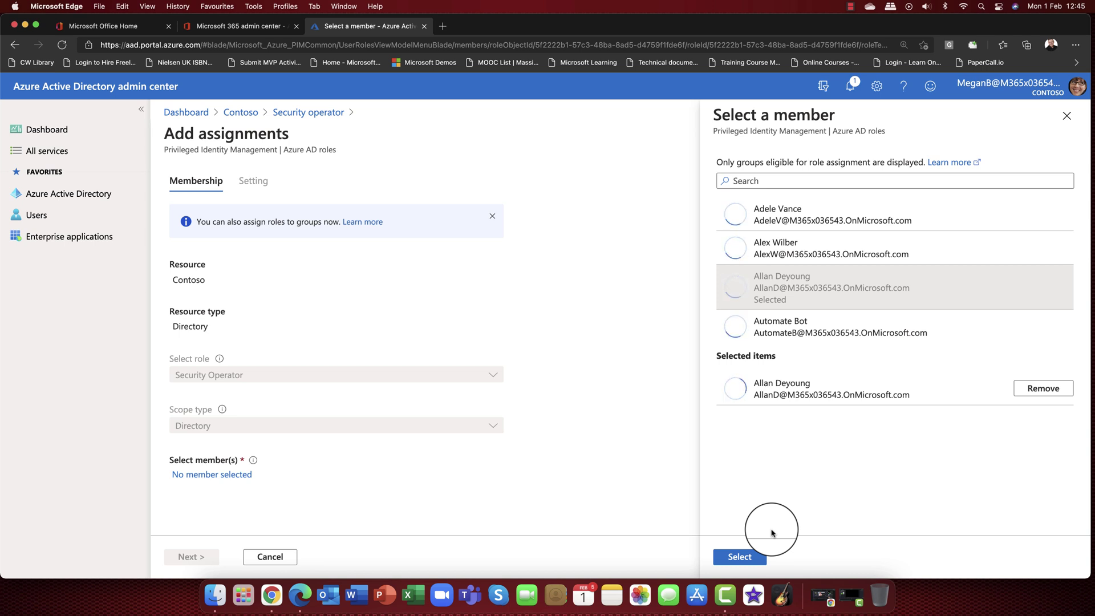
{"action": "left_click", "coordinate": [739, 556]}
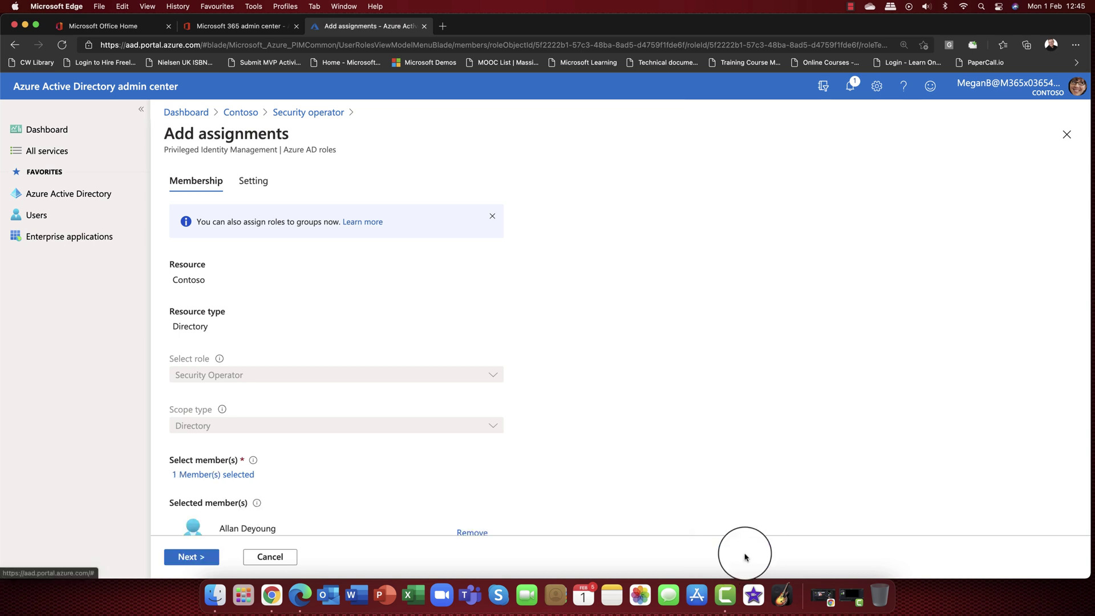
{"action": "scroll", "coordinate": [445, 462], "scroll_direction": "down", "scroll_amount": 2}
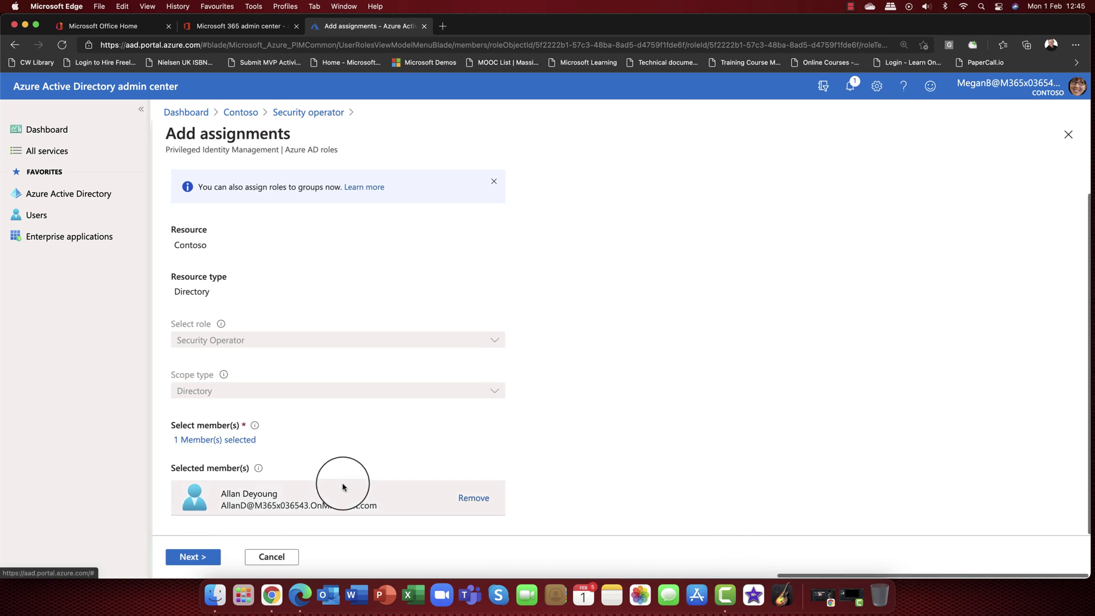
Assign the role as Eligible without permanent eligibility, running from 02/01/2021 to 02/01/2022
{"action": "left_click", "coordinate": [185, 561]}
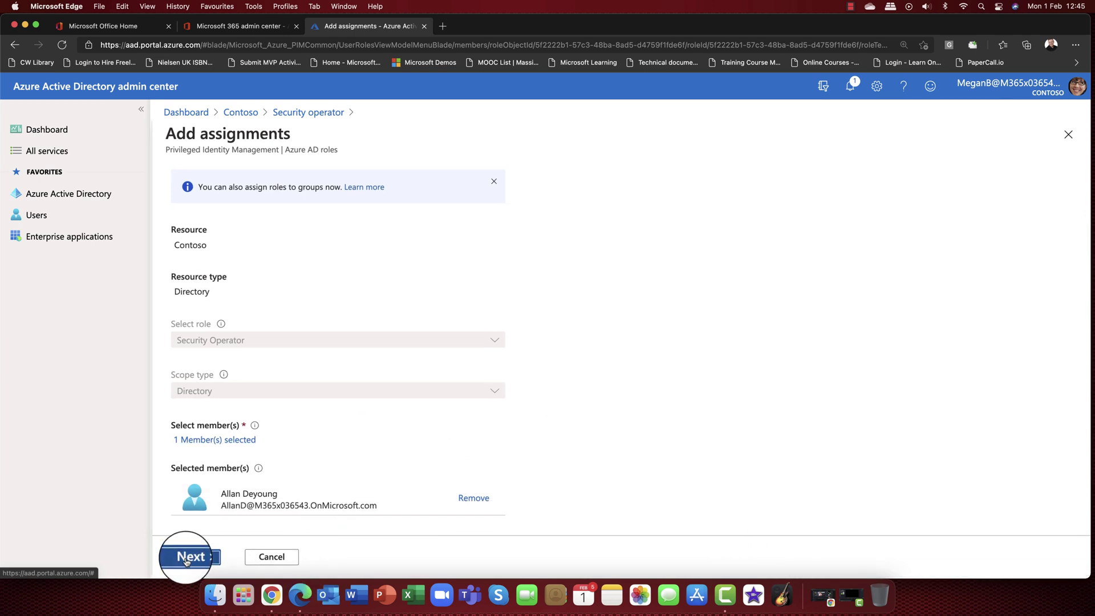
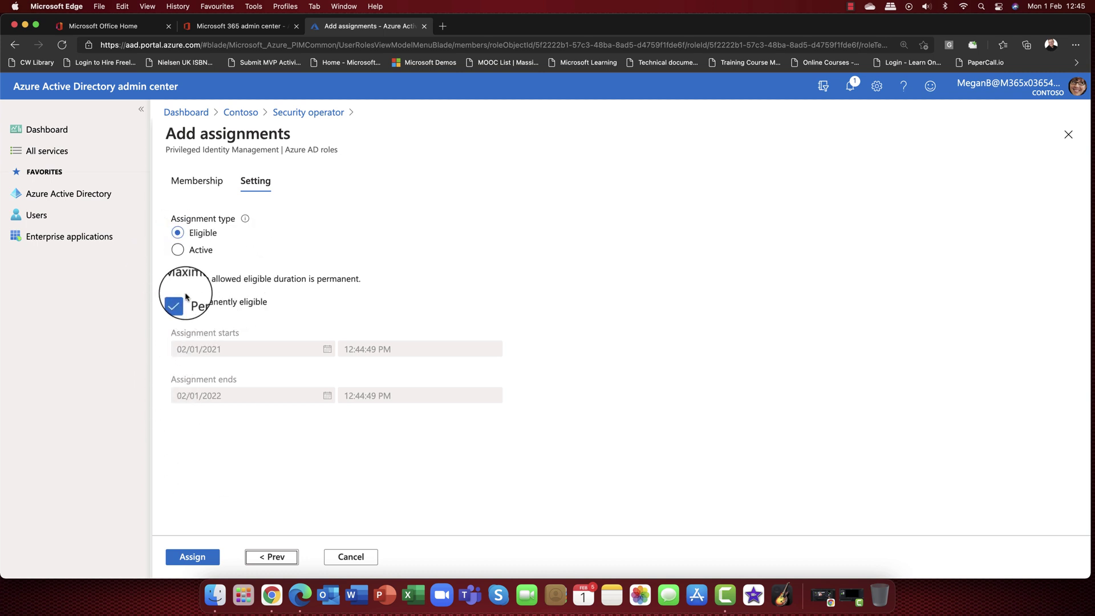
{"action": "left_click", "coordinate": [173, 310]}
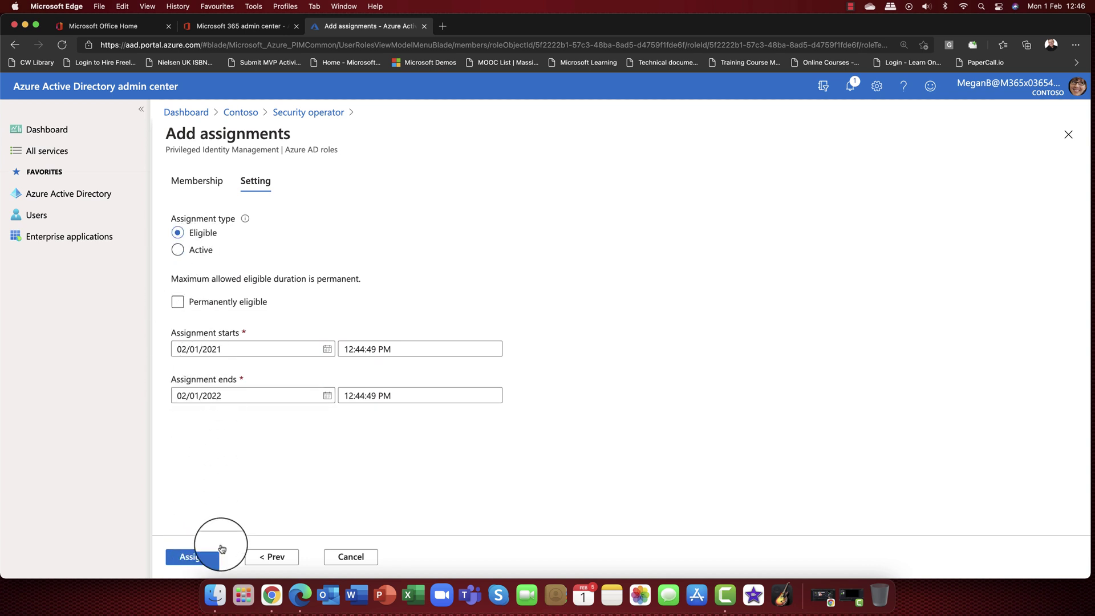
{"action": "left_click", "coordinate": [196, 556]}
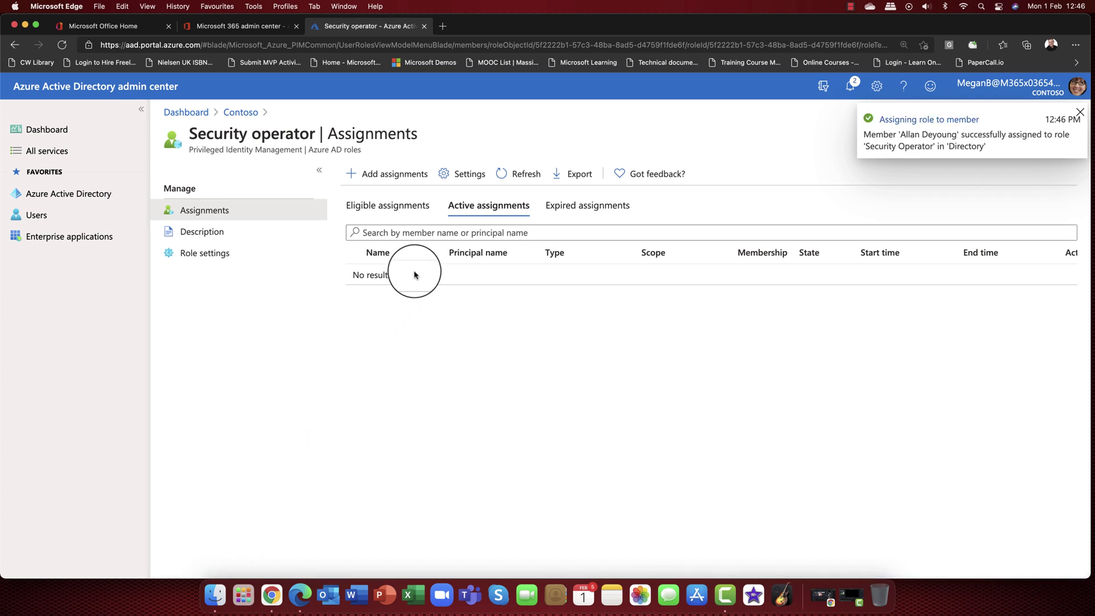
Refresh the active assignments, view the eligible ones, and look at the assigned member's own roles before returning to Security operator
{"action": "left_click", "coordinate": [486, 214]}
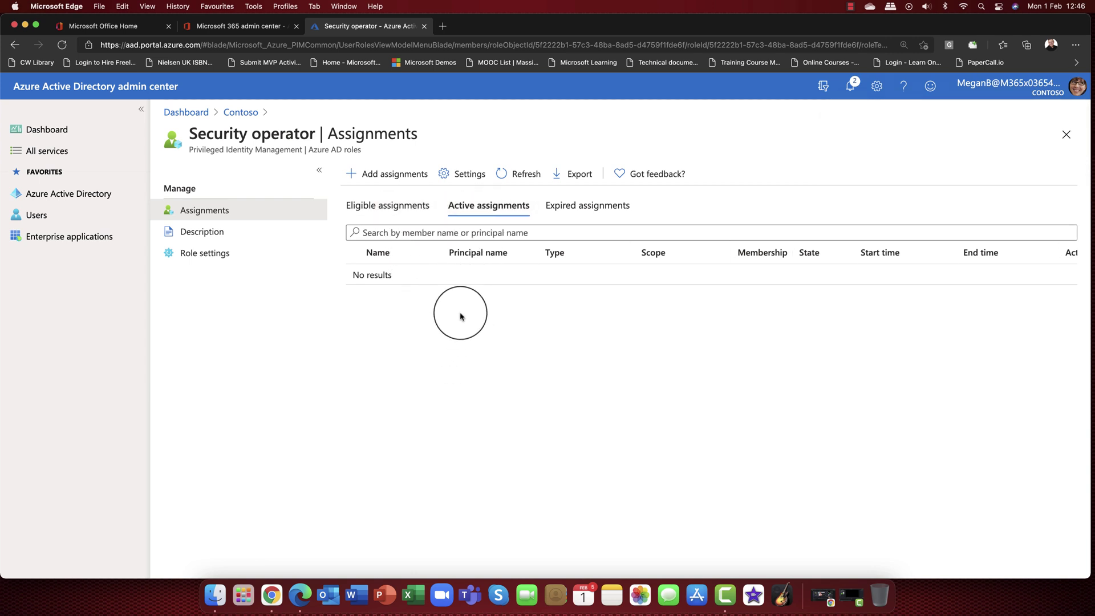
{"action": "left_click", "coordinate": [517, 178]}
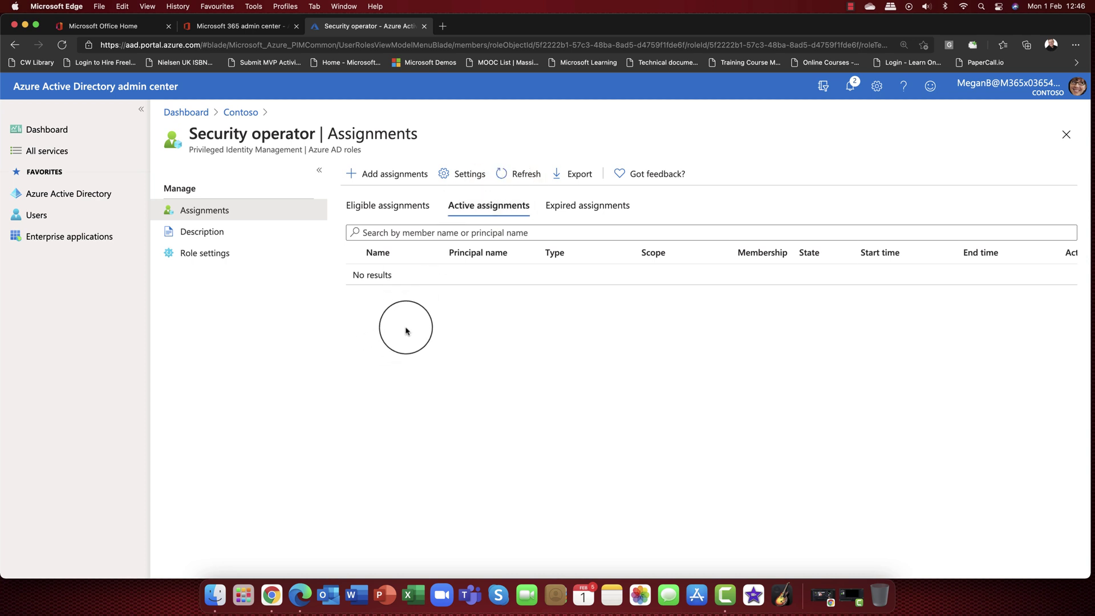
{"action": "left_click", "coordinate": [379, 206]}
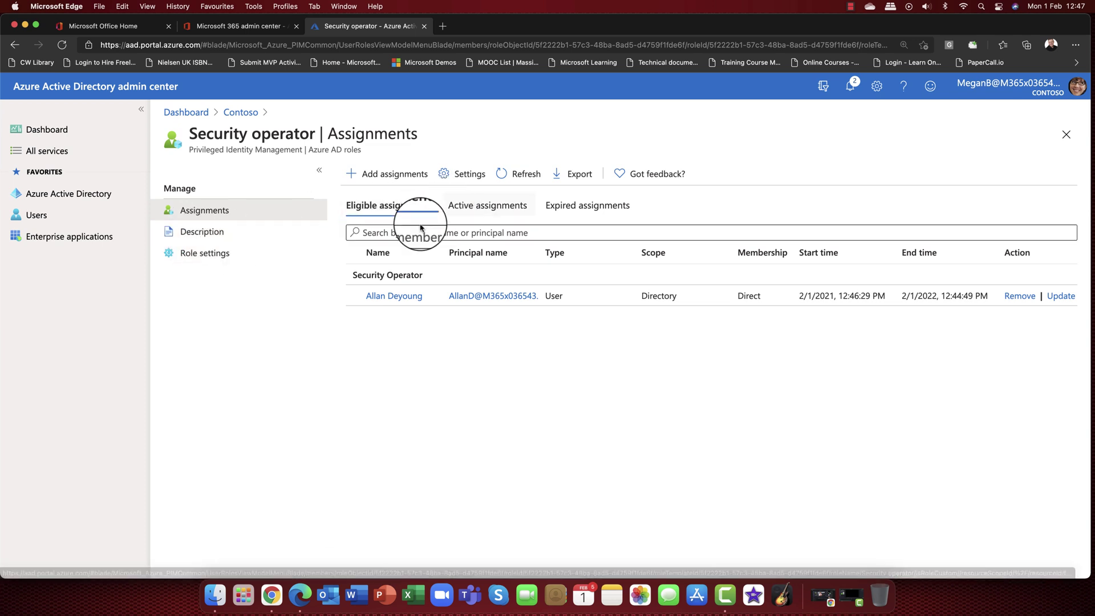
{"action": "left_click", "coordinate": [464, 296]}
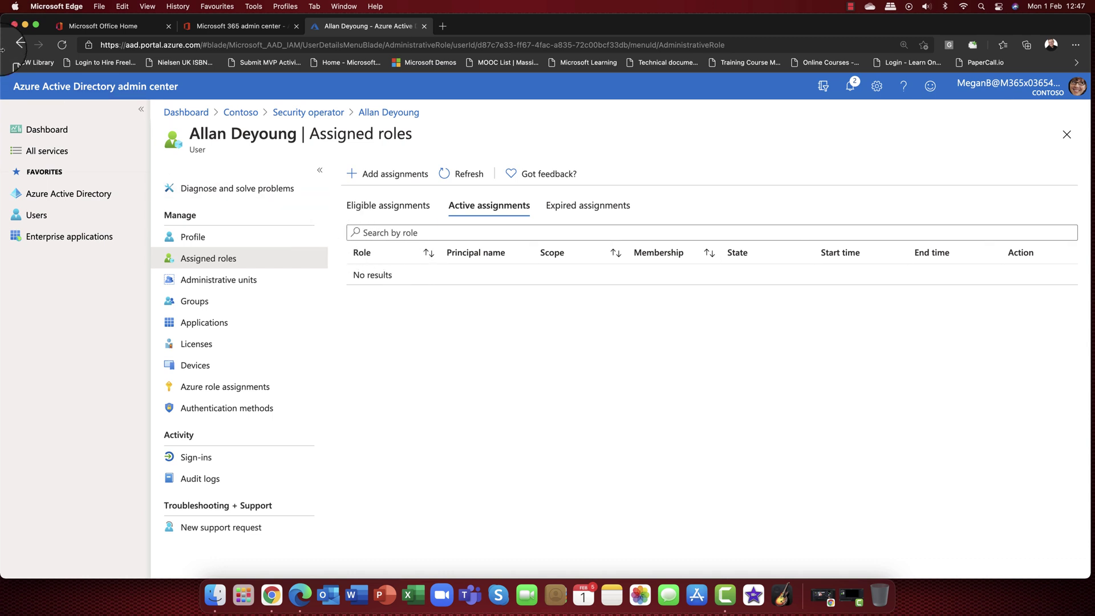
{"action": "left_click", "coordinate": [14, 47]}
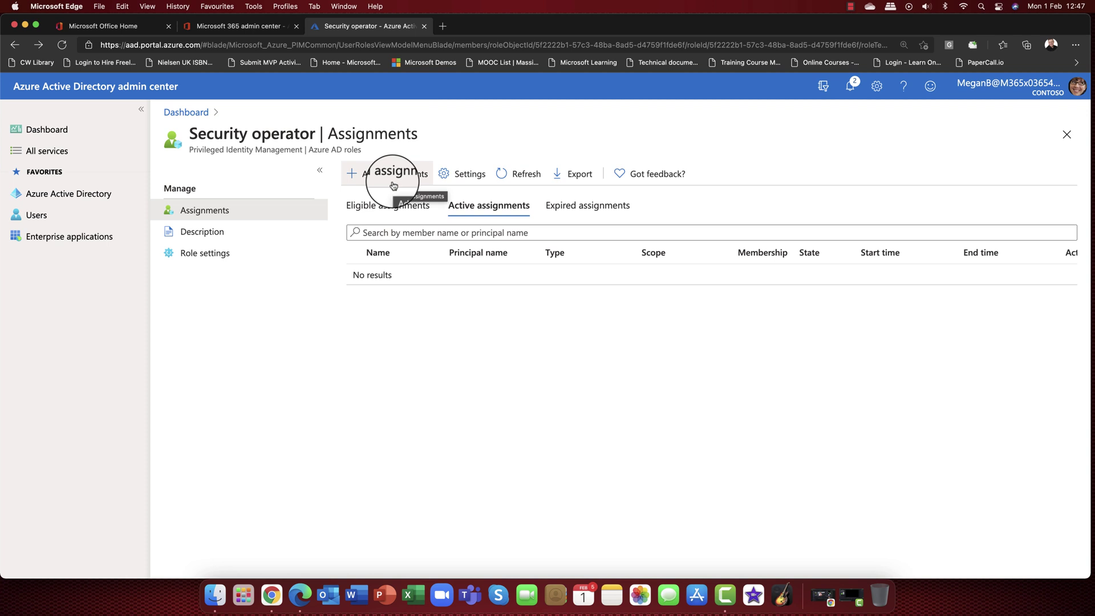
Review the Security operator role's description, including its role permissions and basic read permissions
{"action": "left_click", "coordinate": [205, 231]}
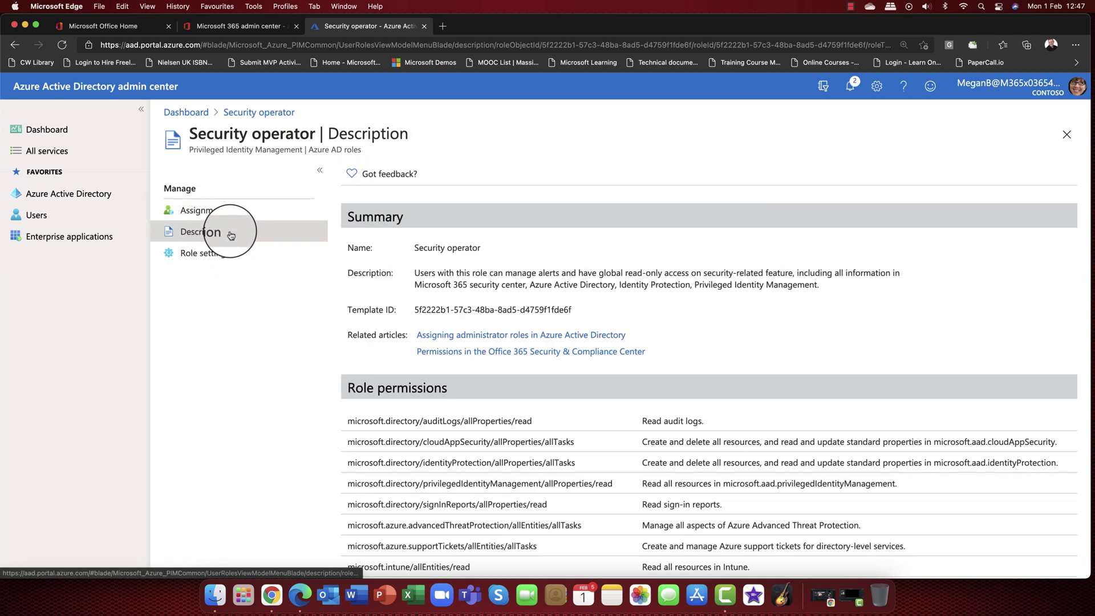
{"action": "scroll", "coordinate": [474, 237], "scroll_direction": "down", "scroll_amount": 6}
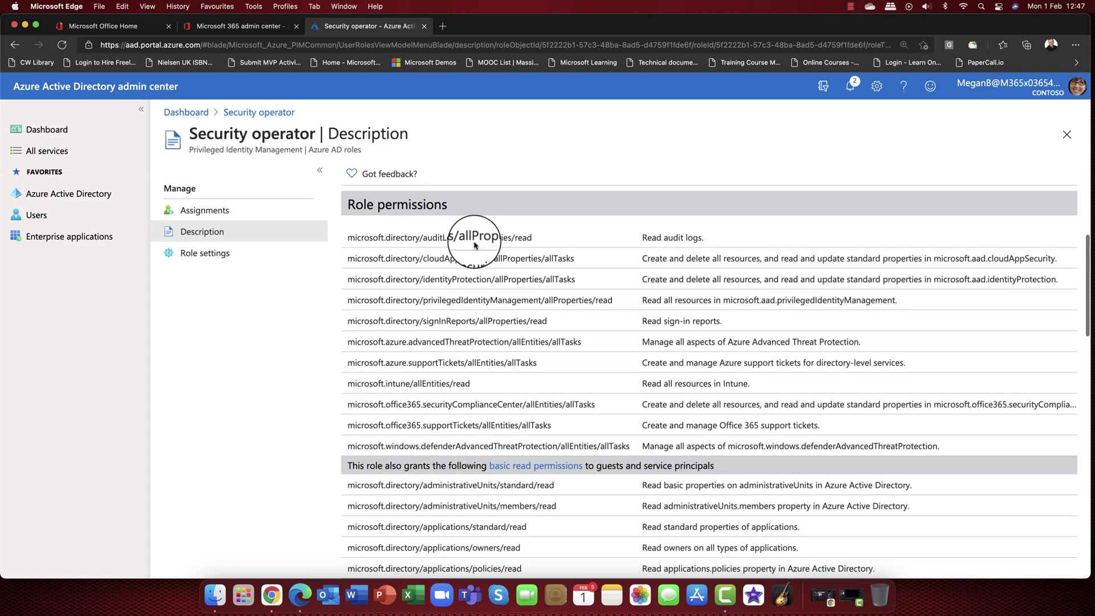
{"action": "scroll", "coordinate": [474, 245], "scroll_direction": "down", "scroll_amount": 5}
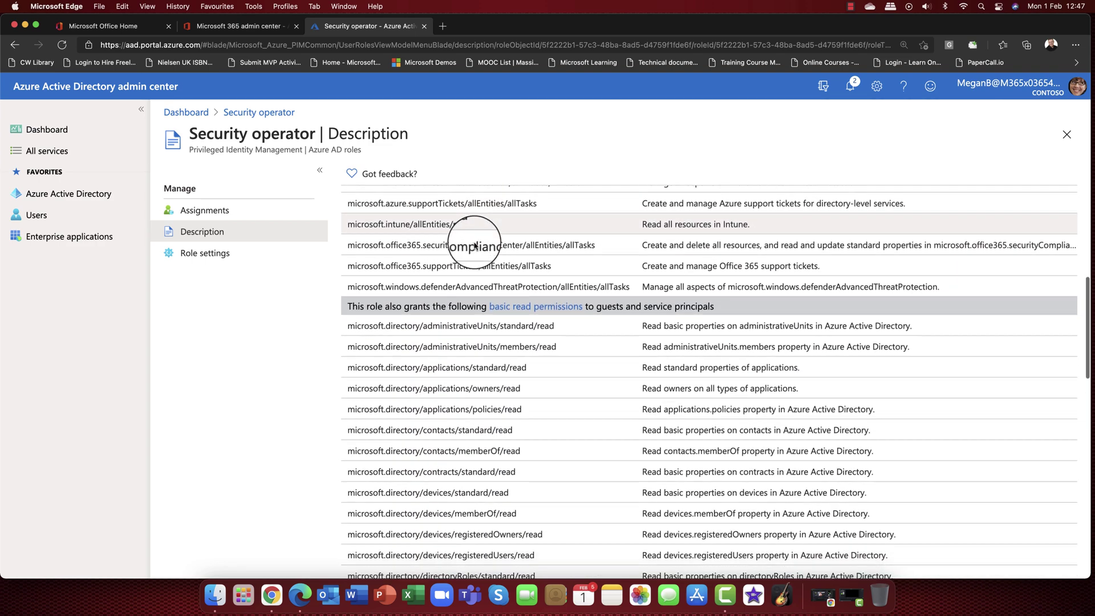
{"action": "scroll", "coordinate": [474, 245], "scroll_direction": "down", "scroll_amount": 2}
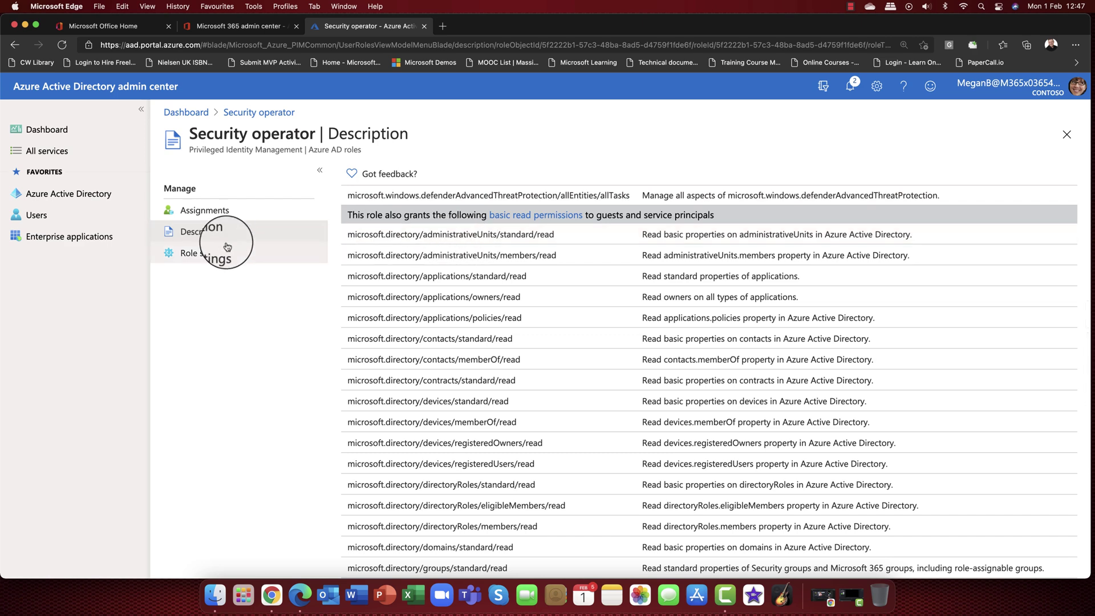
Edit the Security Operator role settings, setting the activation maximum duration to 10 hours and requiring Azure MFA on activation
{"action": "left_click", "coordinate": [203, 262]}
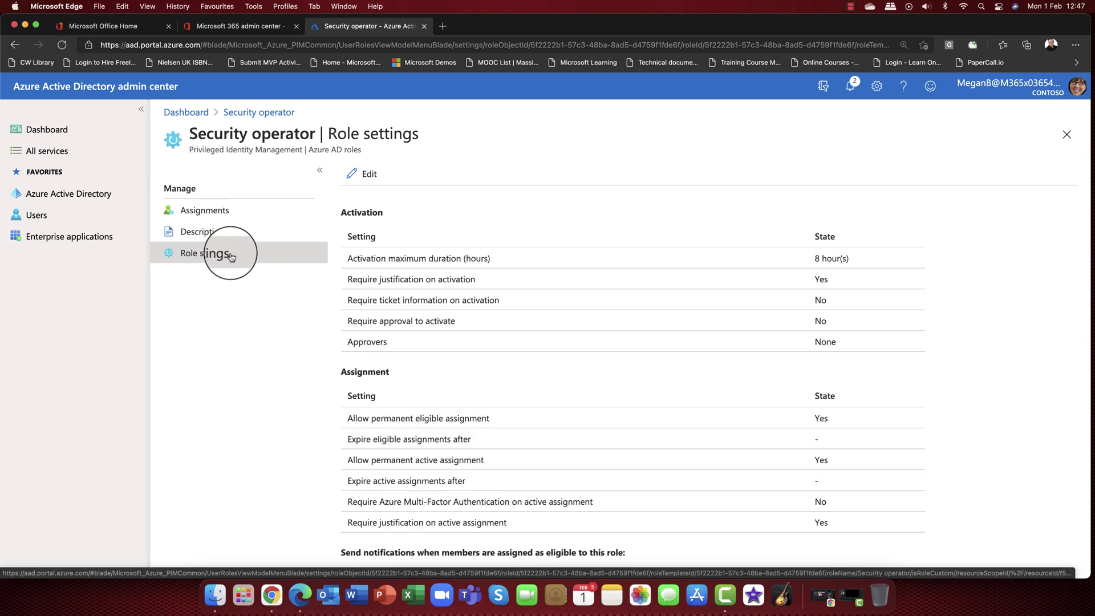
{"action": "left_click", "coordinate": [354, 177]}
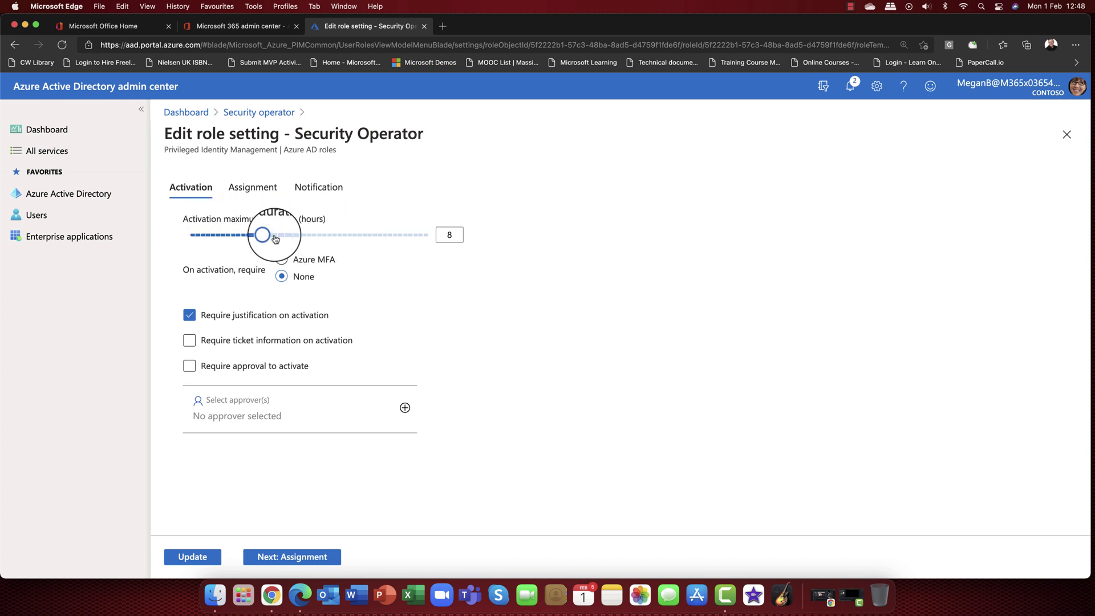
{"action": "left_click_drag", "start_coordinate": [266, 235], "coordinate": [443, 236]}
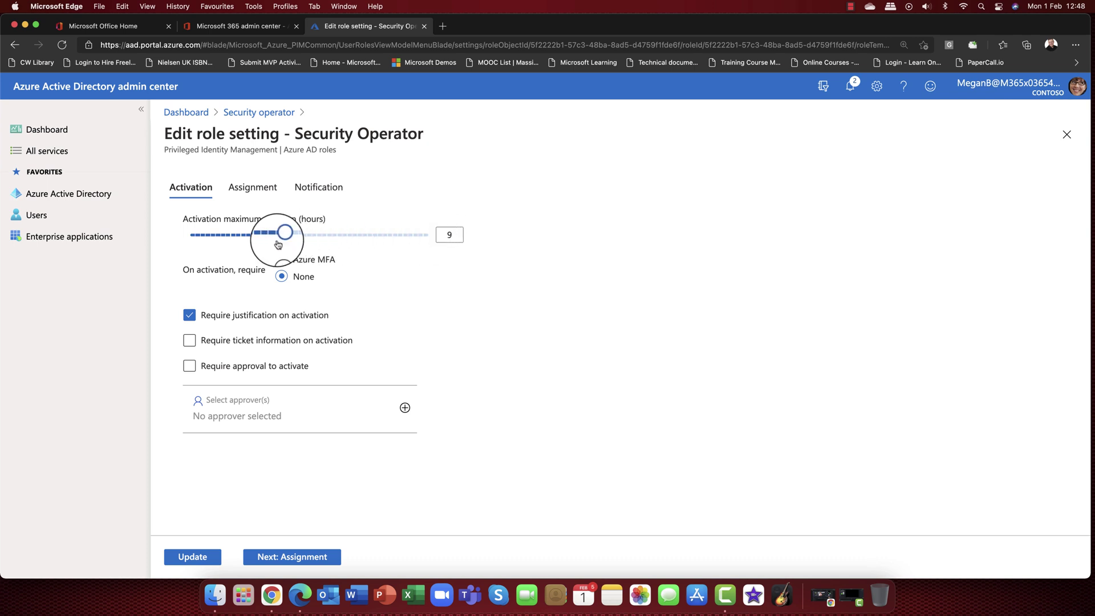
{"action": "left_click_drag", "start_coordinate": [425, 235], "coordinate": [288, 241]}
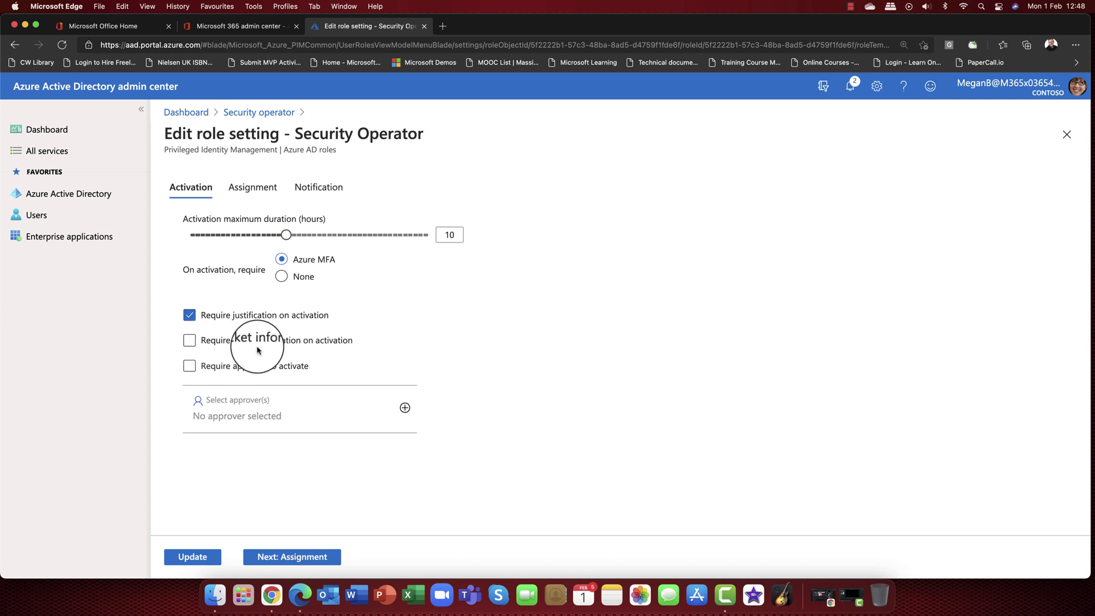
Require approval to activate the Security Operator role and select the signed-in administrator as approver
{"action": "left_click", "coordinate": [191, 370]}
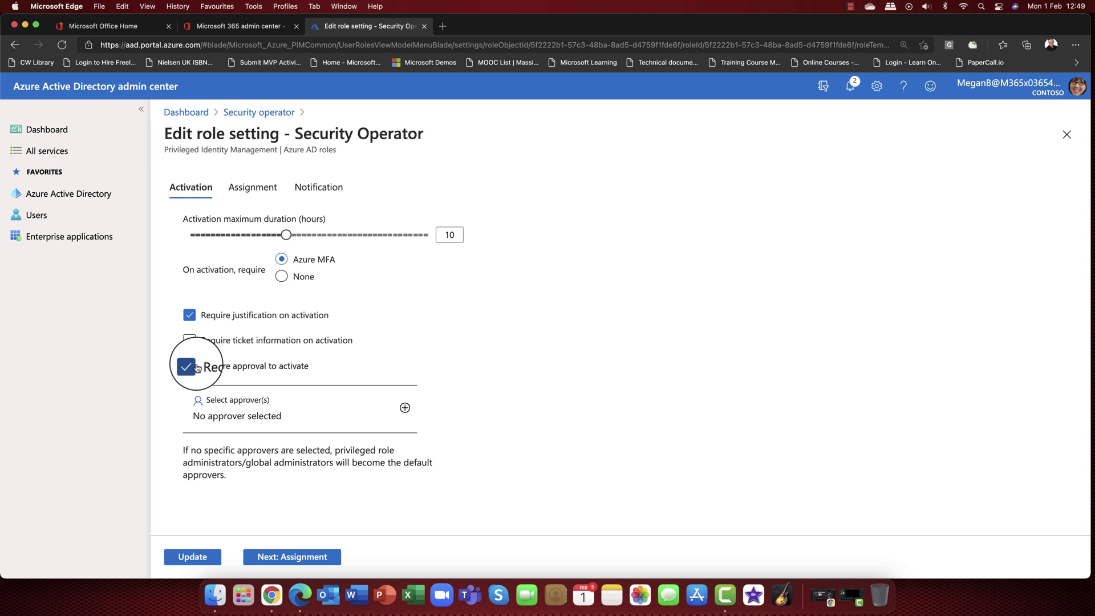
{"action": "left_click", "coordinate": [345, 410]}
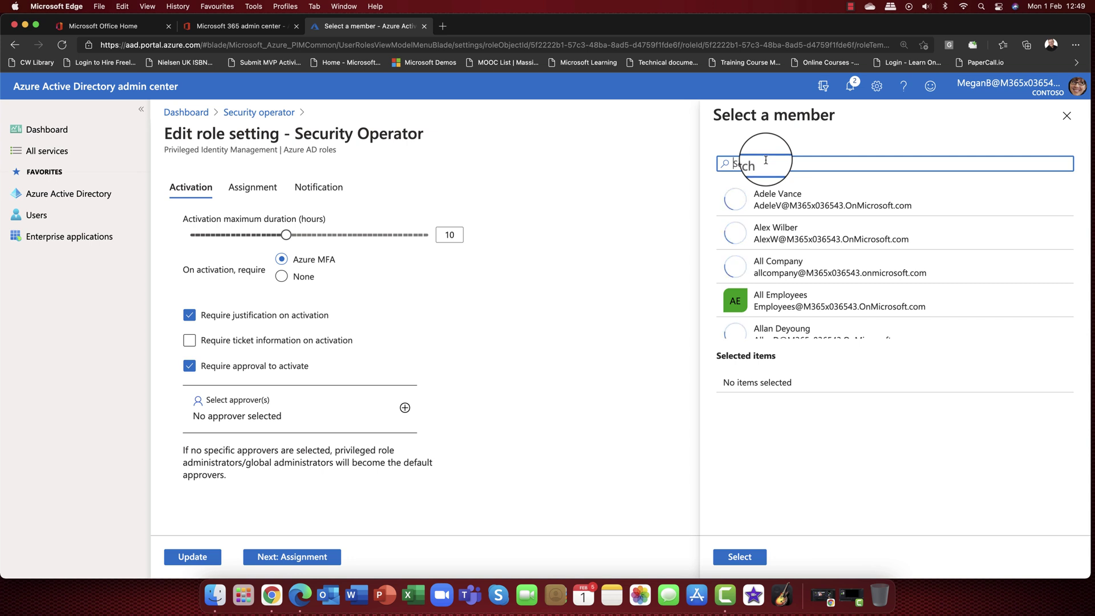
{"action": "type", "text": "megan"}
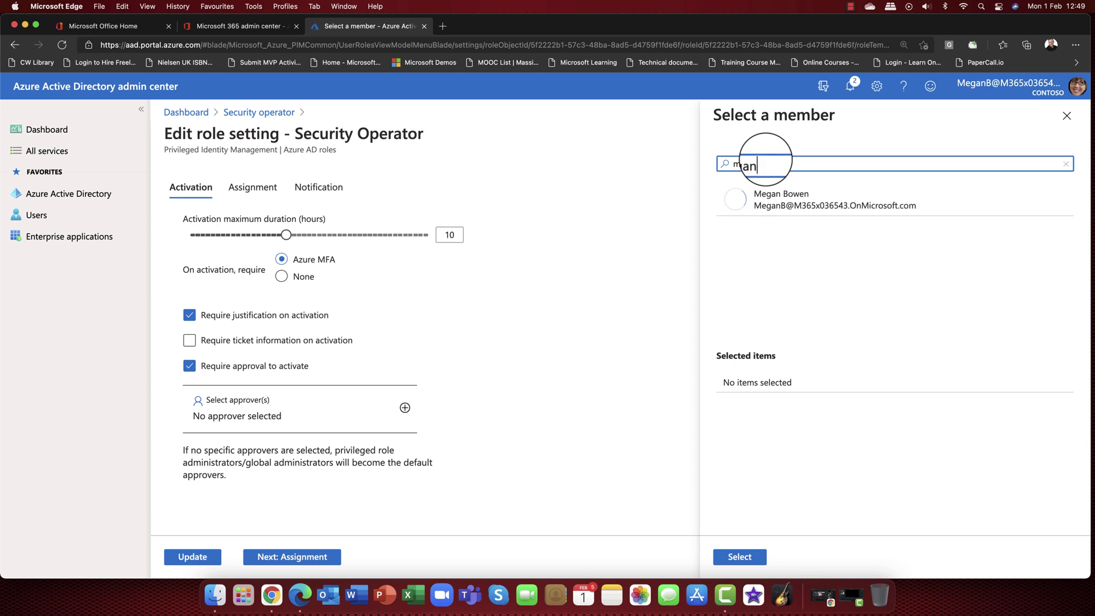
{"action": "left_click", "coordinate": [764, 200]}
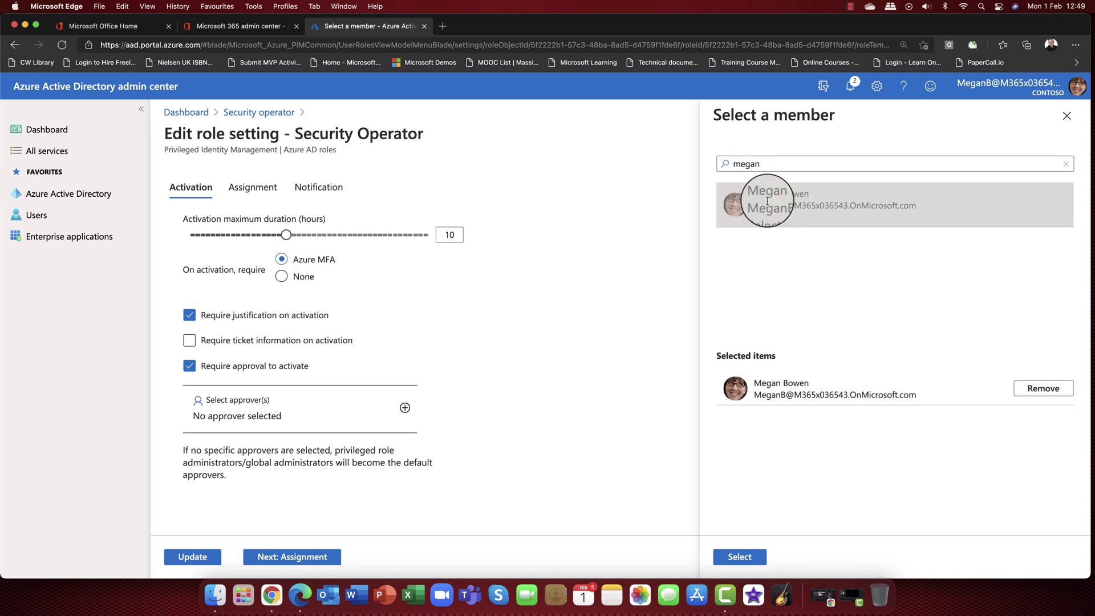
{"action": "left_click", "coordinate": [740, 557]}
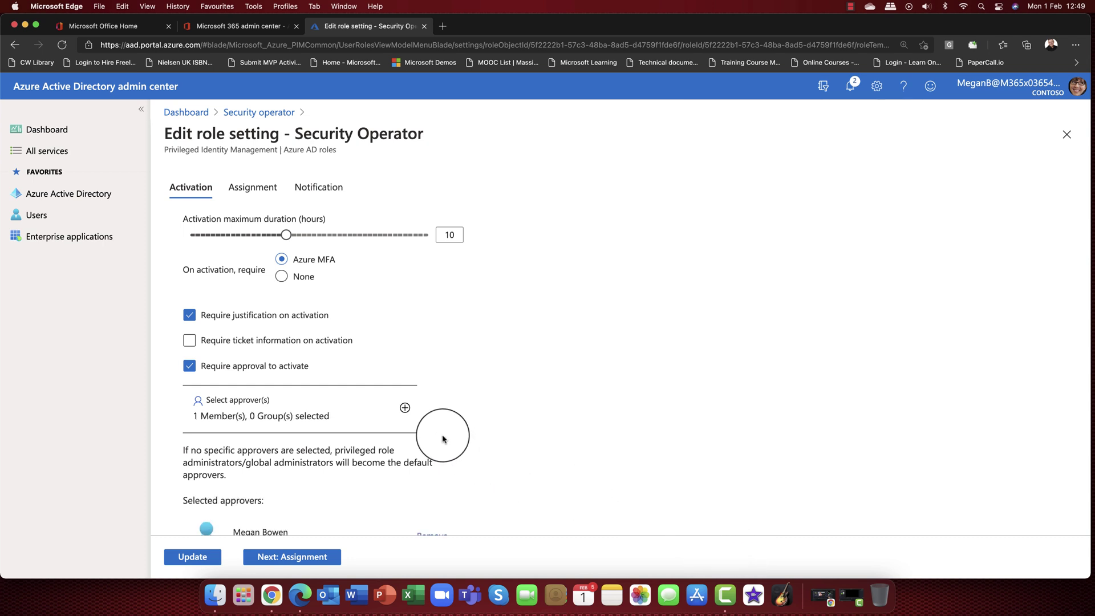
{"action": "scroll", "coordinate": [433, 437], "scroll_direction": "down", "scroll_amount": 2}
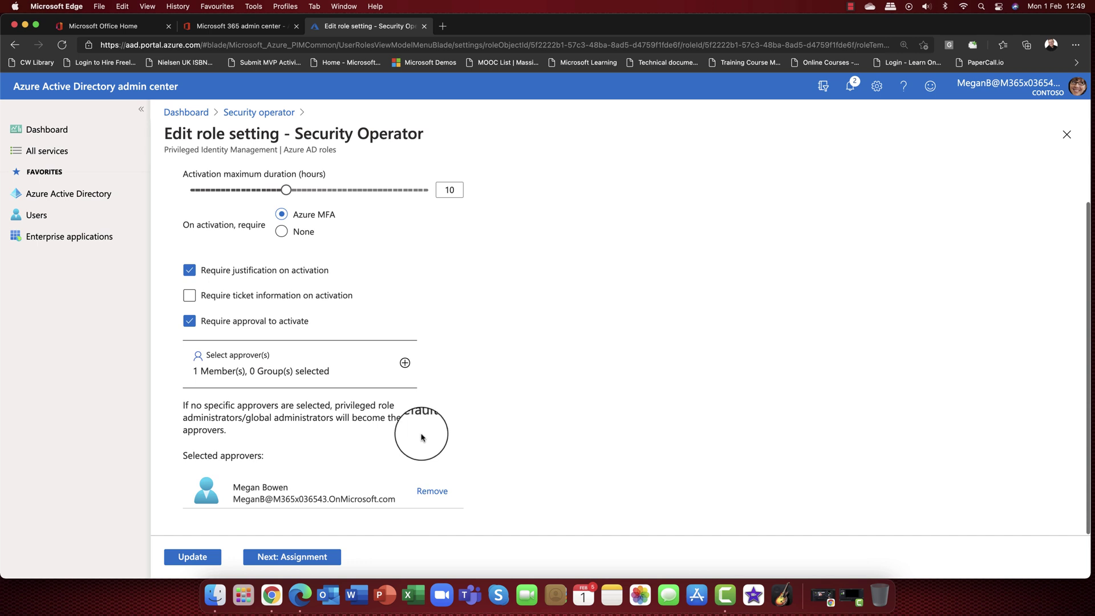
In the assignment settings, disallow permanent eligible assignment and expire eligible assignments after 1 Month
{"action": "left_click", "coordinate": [302, 562]}
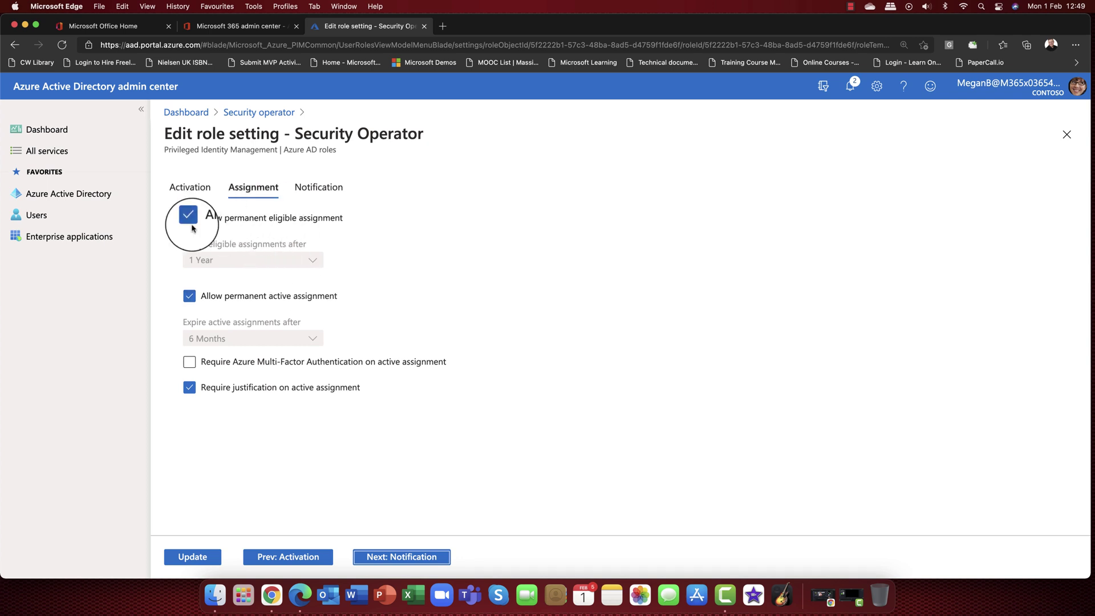
{"action": "left_click", "coordinate": [287, 221]}
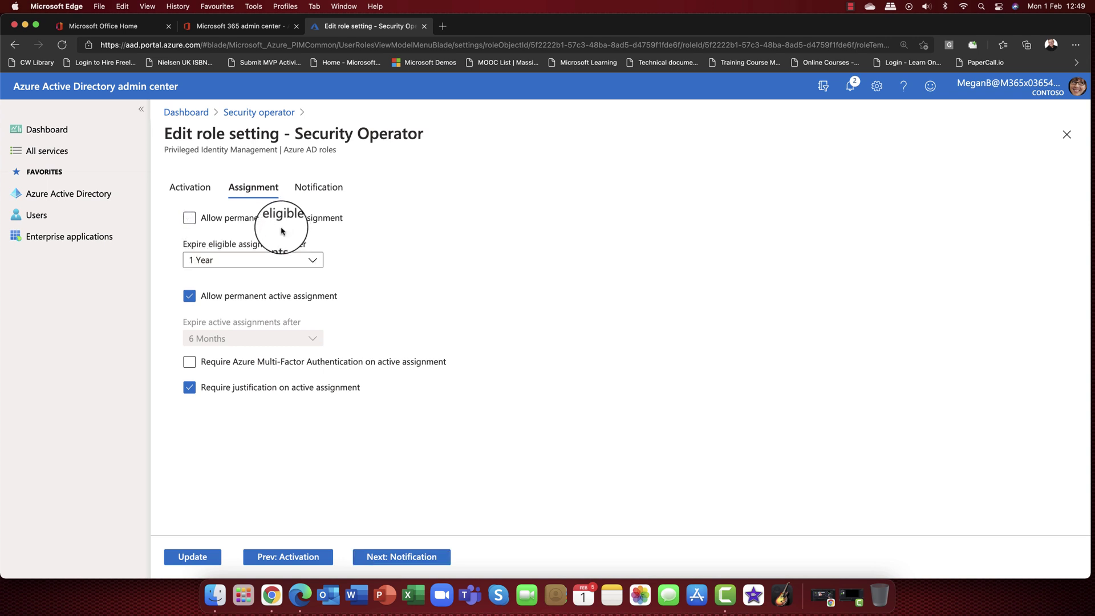
{"action": "left_click", "coordinate": [313, 261]}
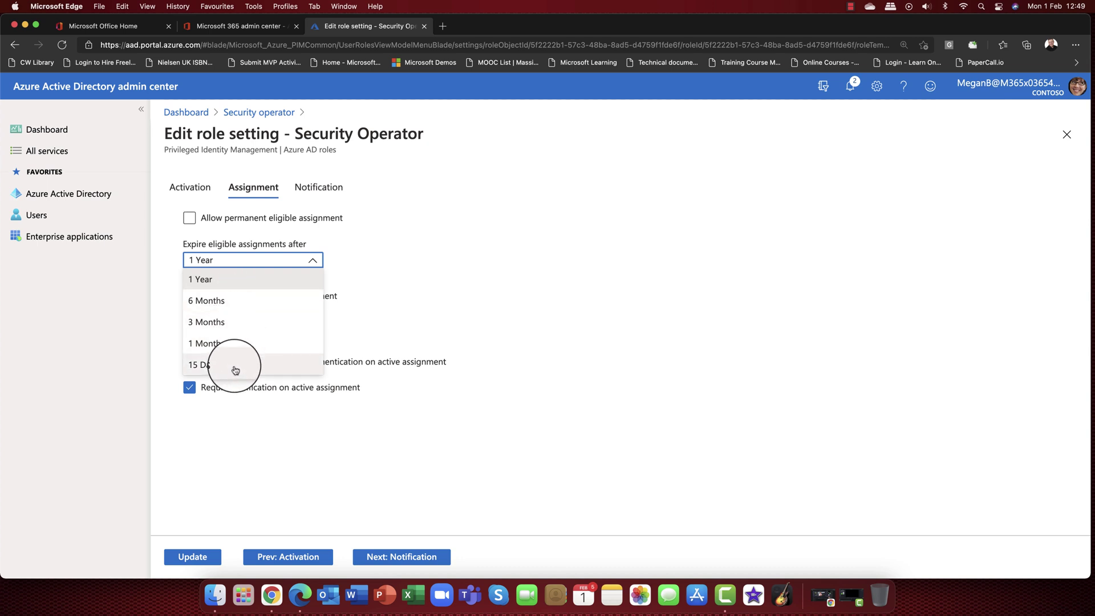
{"action": "left_click", "coordinate": [241, 322]}
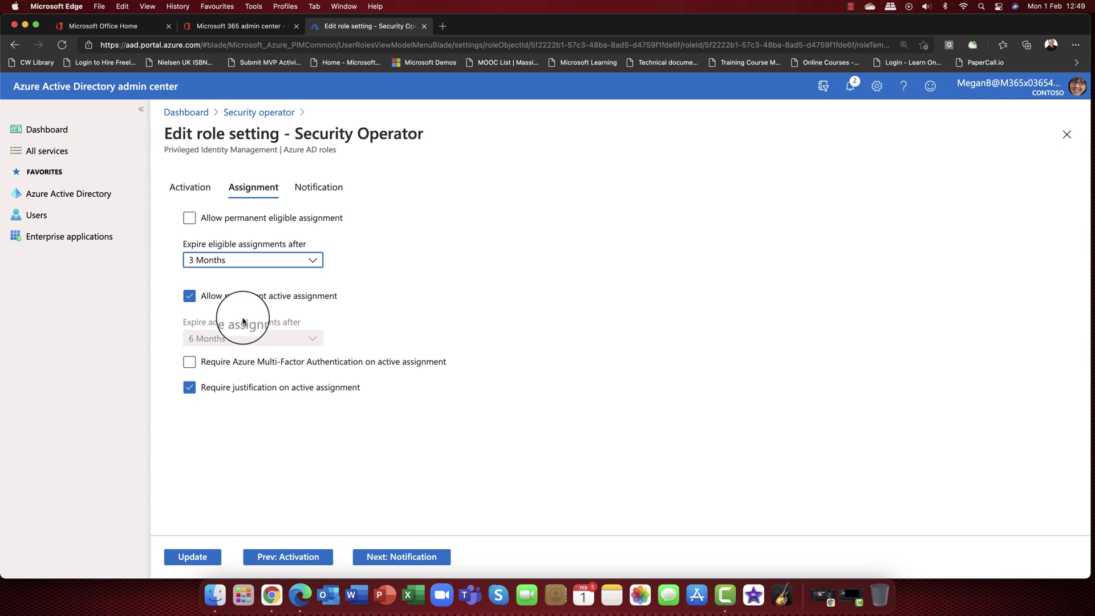
{"action": "left_click", "coordinate": [233, 262]}
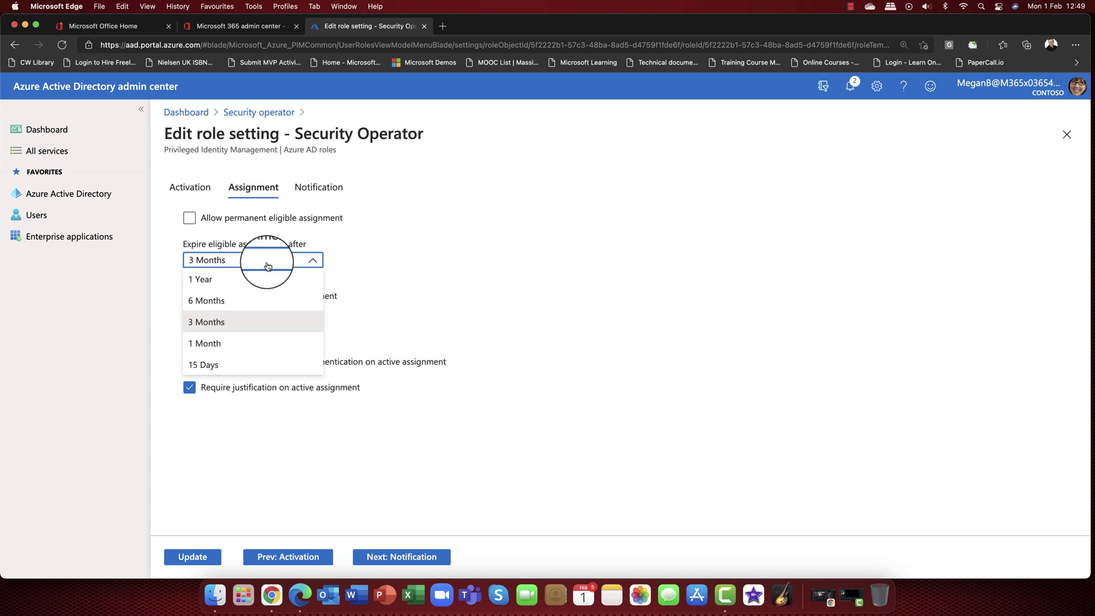
{"action": "left_click", "coordinate": [255, 343]}
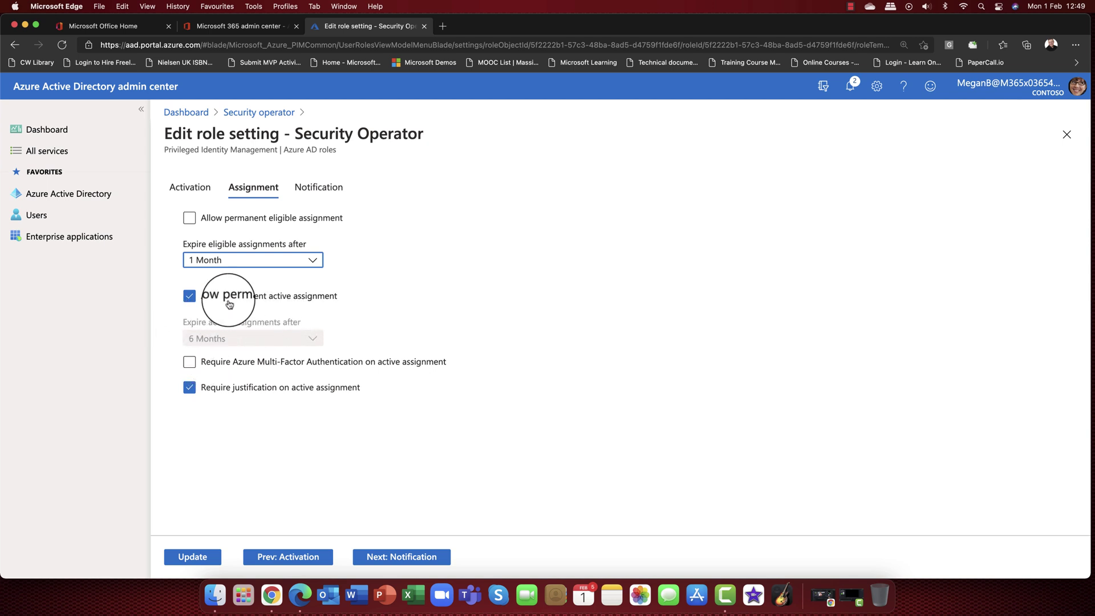
Disallow permanent active assignment and expire active assignments after 3 Months
{"action": "left_click", "coordinate": [285, 296]}
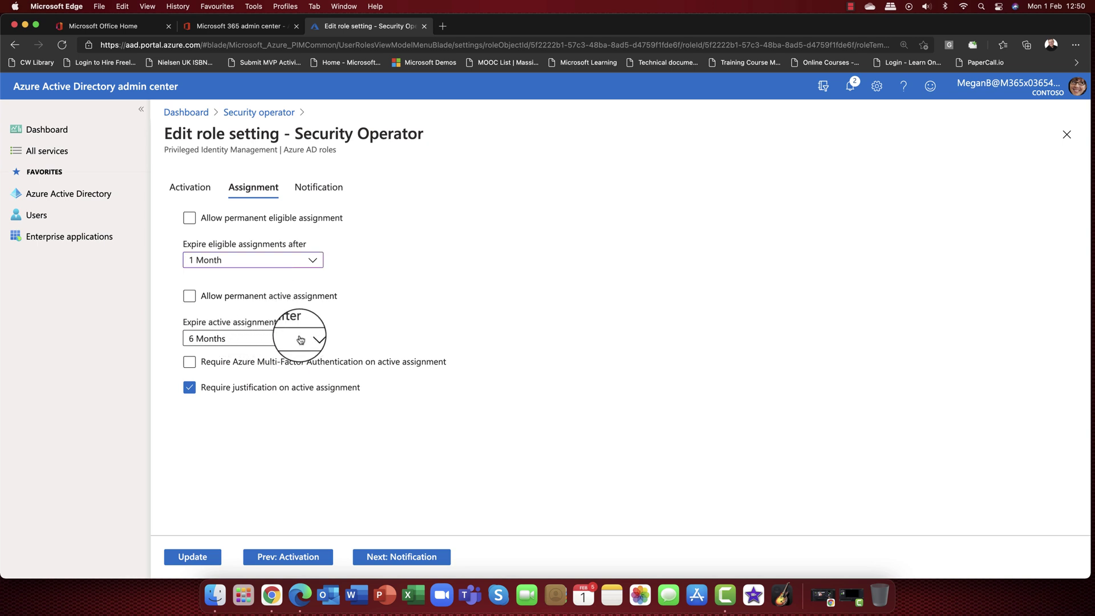
{"action": "left_click", "coordinate": [300, 340]}
{"action": "left_click", "coordinate": [285, 401]}
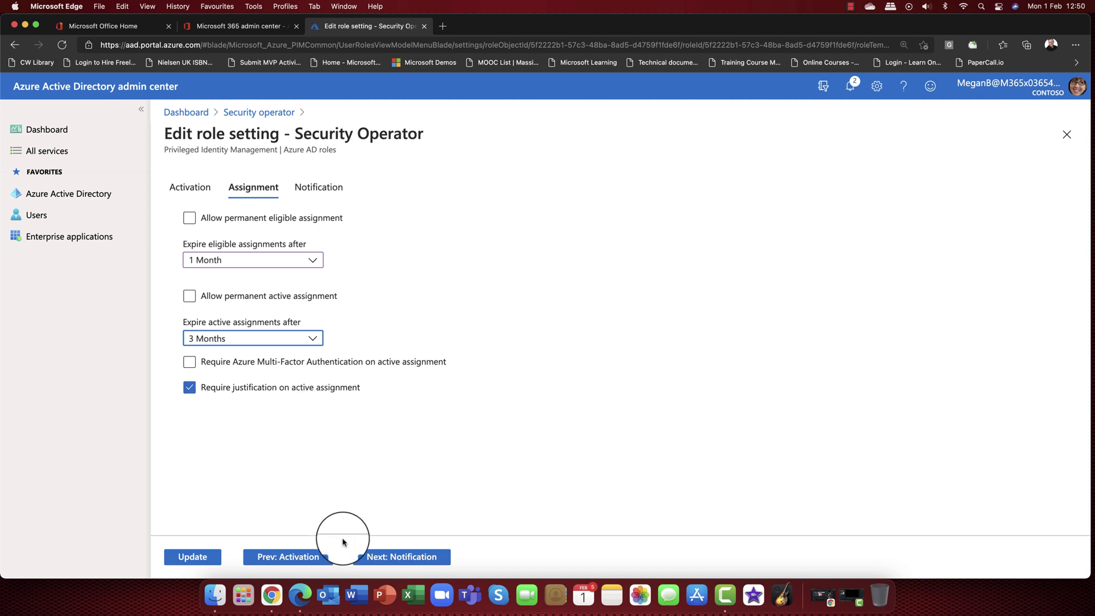
Review the role's notification settings for eligible, active and activation events, and save the updated Security Operator role settings
{"action": "left_click", "coordinate": [392, 557]}
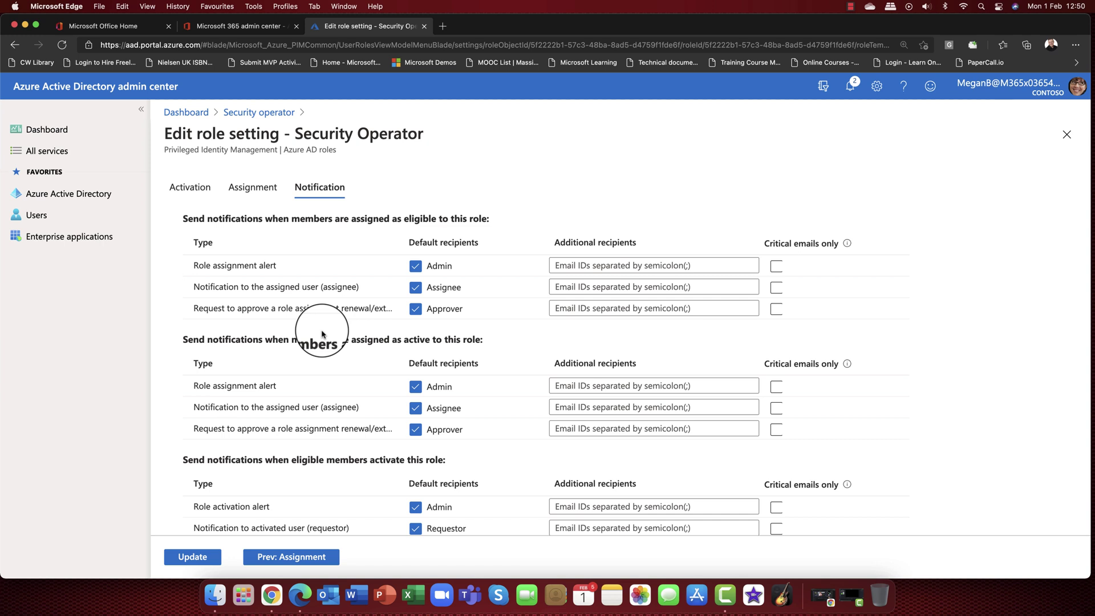
{"action": "scroll", "coordinate": [323, 334], "scroll_direction": "down", "scroll_amount": 2}
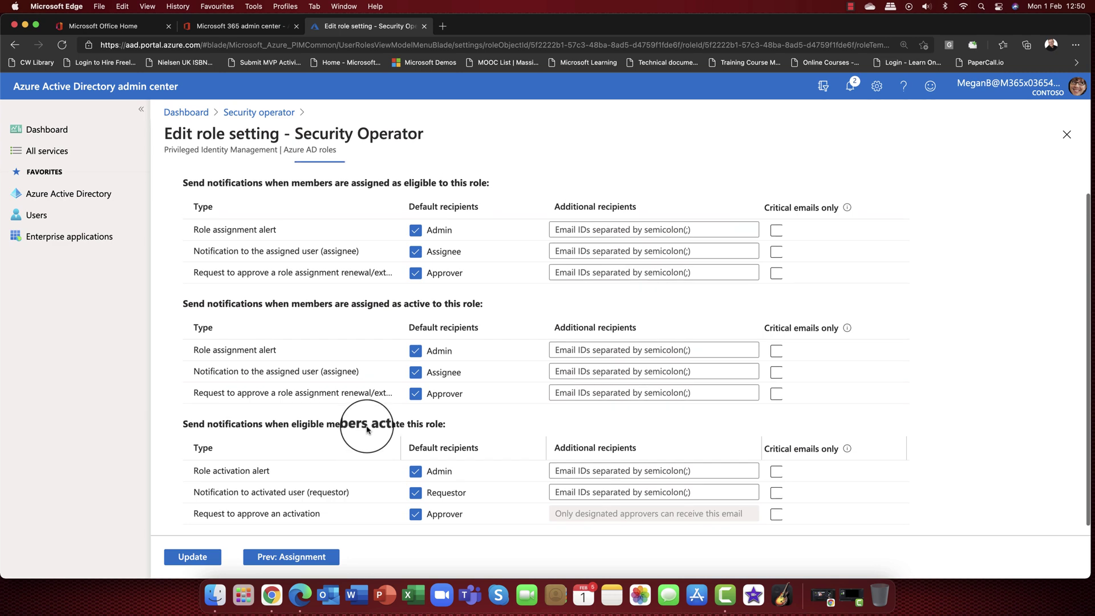
{"action": "scroll", "coordinate": [367, 427], "scroll_direction": "up", "scroll_amount": 2}
{"action": "scroll", "coordinate": [367, 427], "scroll_direction": "up", "scroll_amount": 1}
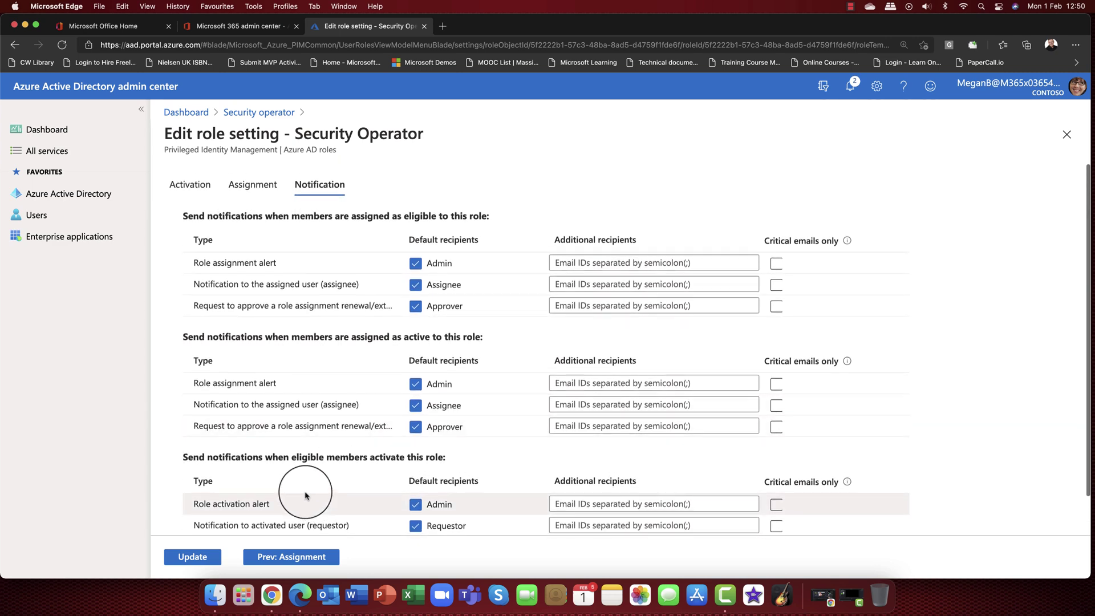
{"action": "left_click", "coordinate": [193, 557]}
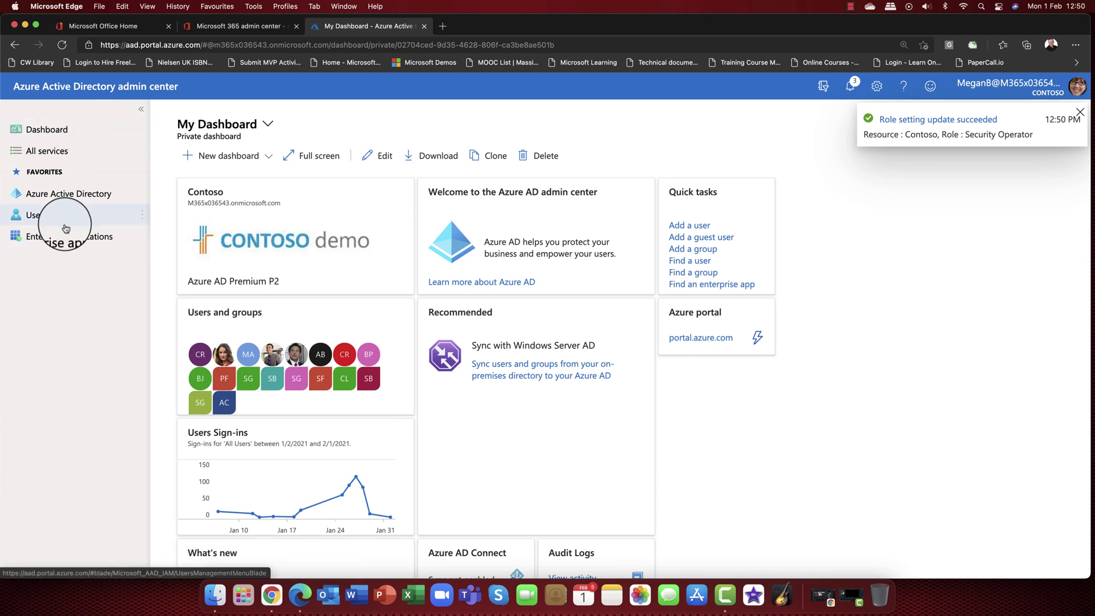
Open the Security operator role from the directory's roles and administrators and examine the scope of its eligible assignments
{"action": "left_click", "coordinate": [66, 193]}
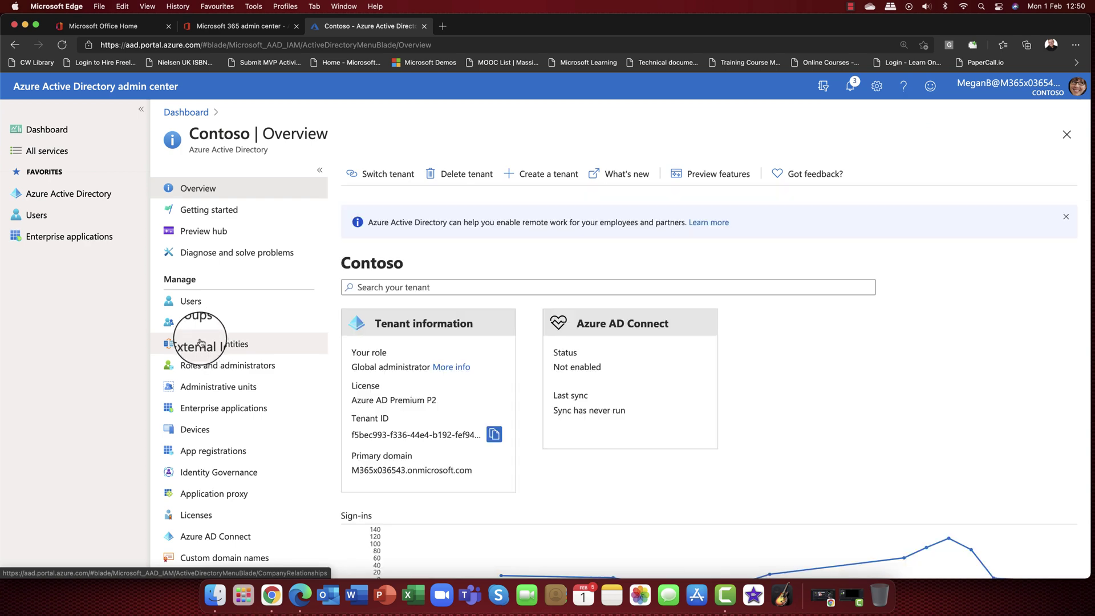
{"action": "scroll", "coordinate": [206, 350], "scroll_direction": "down", "scroll_amount": 1}
{"action": "left_click", "coordinate": [206, 346]}
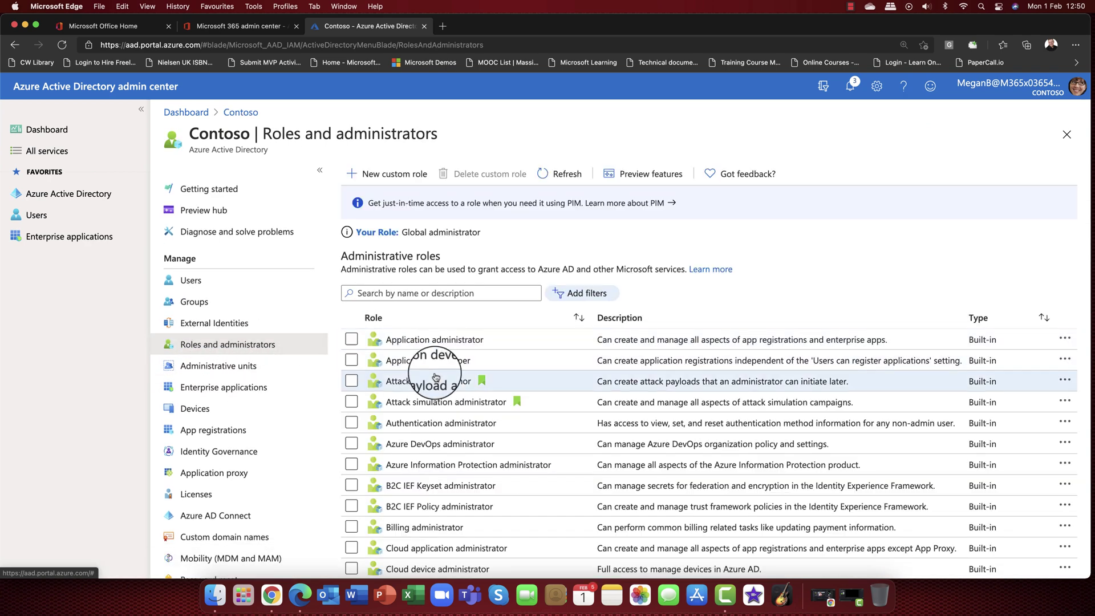
{"action": "scroll", "coordinate": [431, 342], "scroll_direction": "down", "scroll_amount": 10}
{"action": "scroll", "coordinate": [435, 371], "scroll_direction": "down", "scroll_amount": 15}
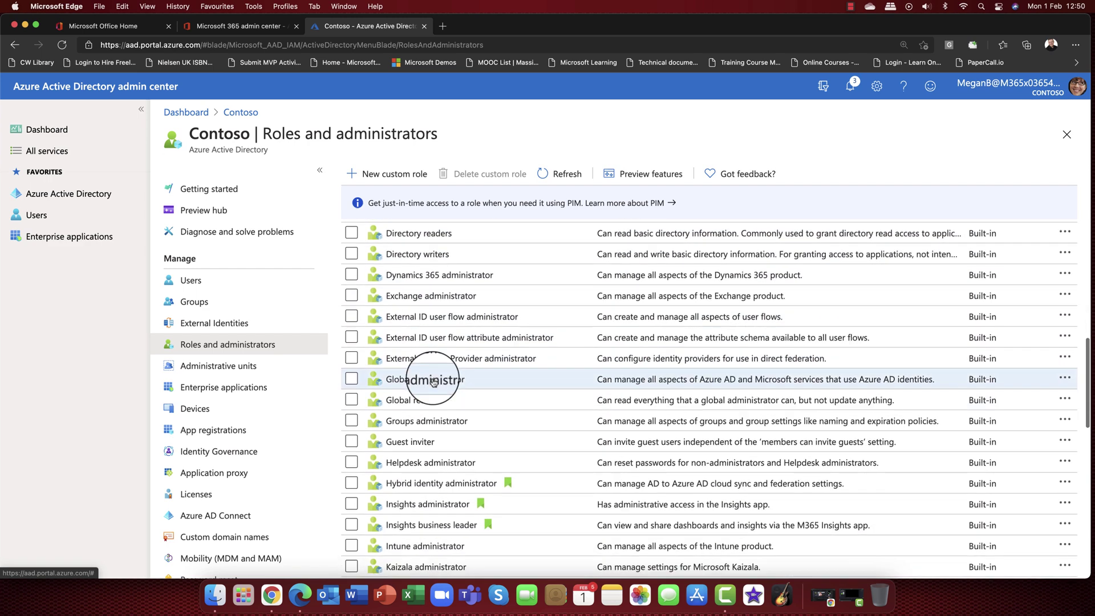
{"action": "scroll", "coordinate": [434, 381], "scroll_direction": "down", "scroll_amount": 5}
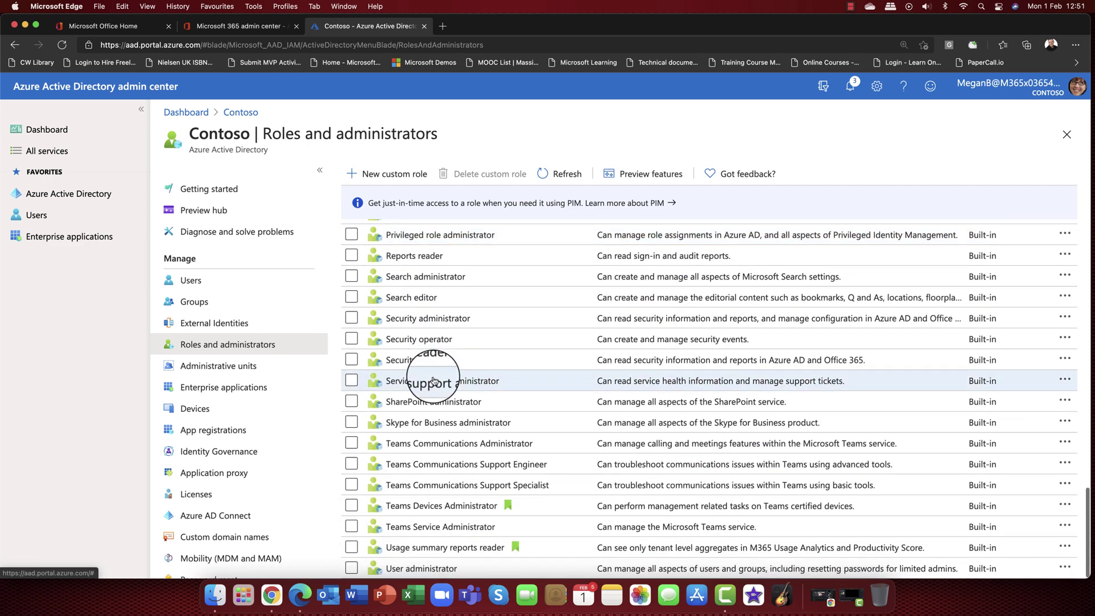
{"action": "left_click", "coordinate": [401, 340]}
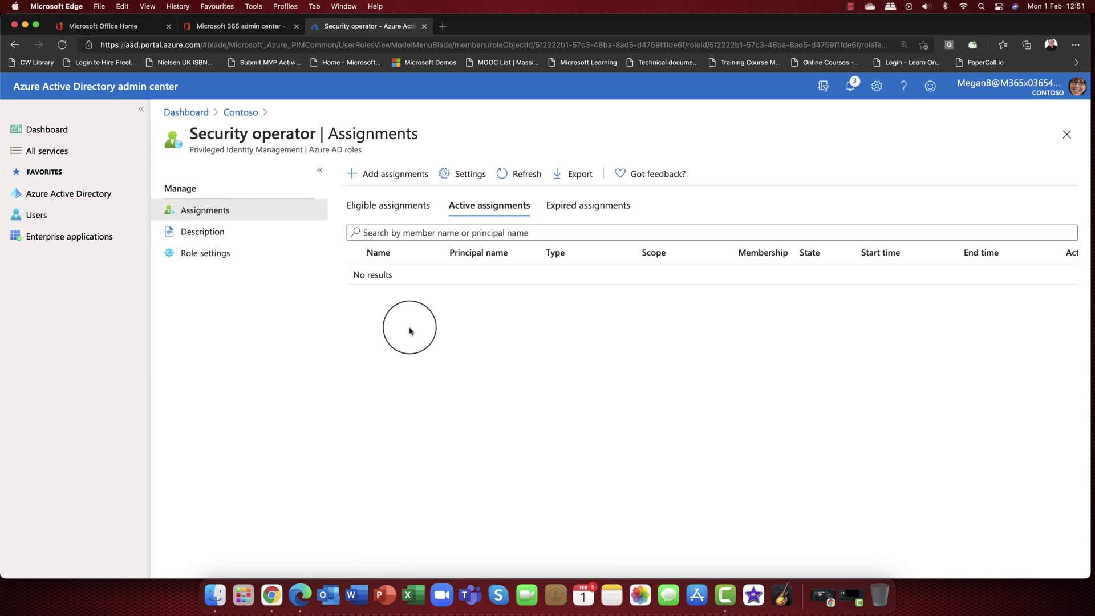
{"action": "left_click", "coordinate": [397, 206]}
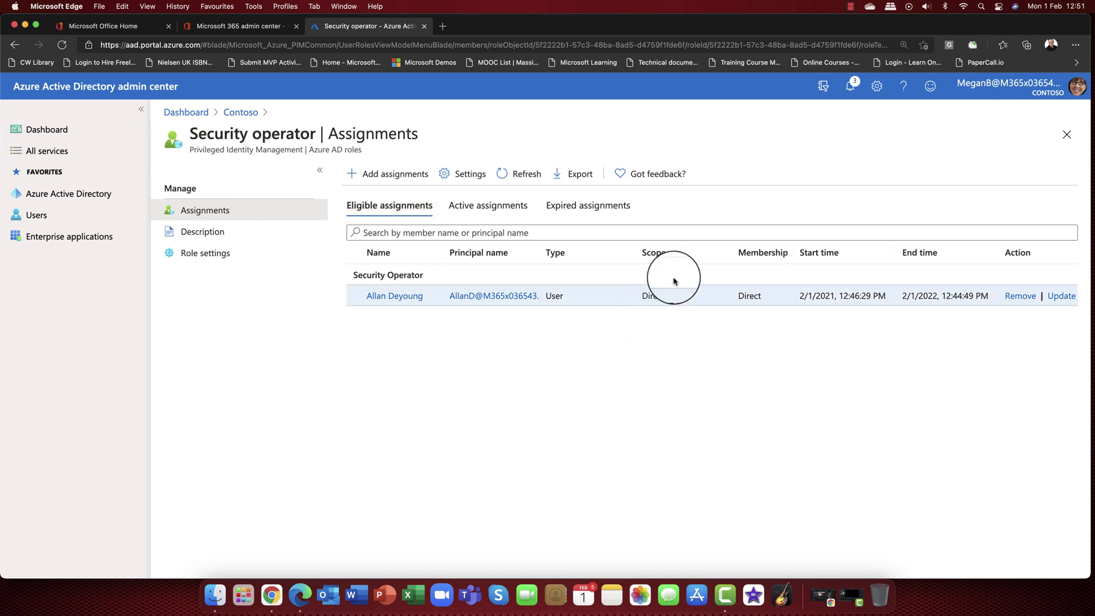
{"action": "left_click_drag", "start_coordinate": [670, 253], "coordinate": [640, 262]}
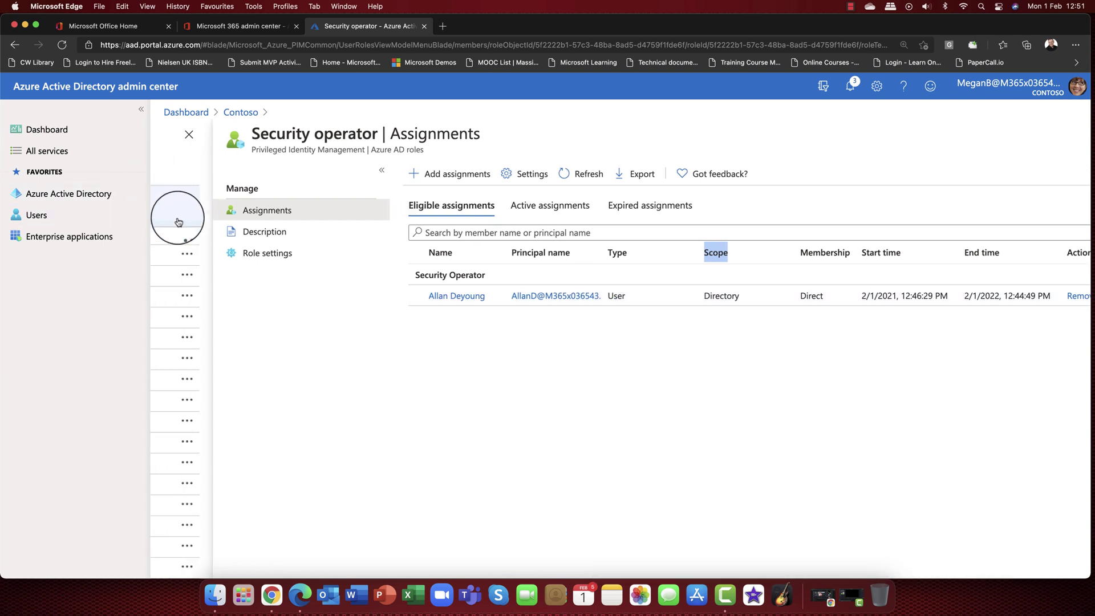
Return to the Contoso directory overview and open its administrative units
{"action": "left_click", "coordinate": [101, 199]}
{"action": "left_click", "coordinate": [231, 305]}
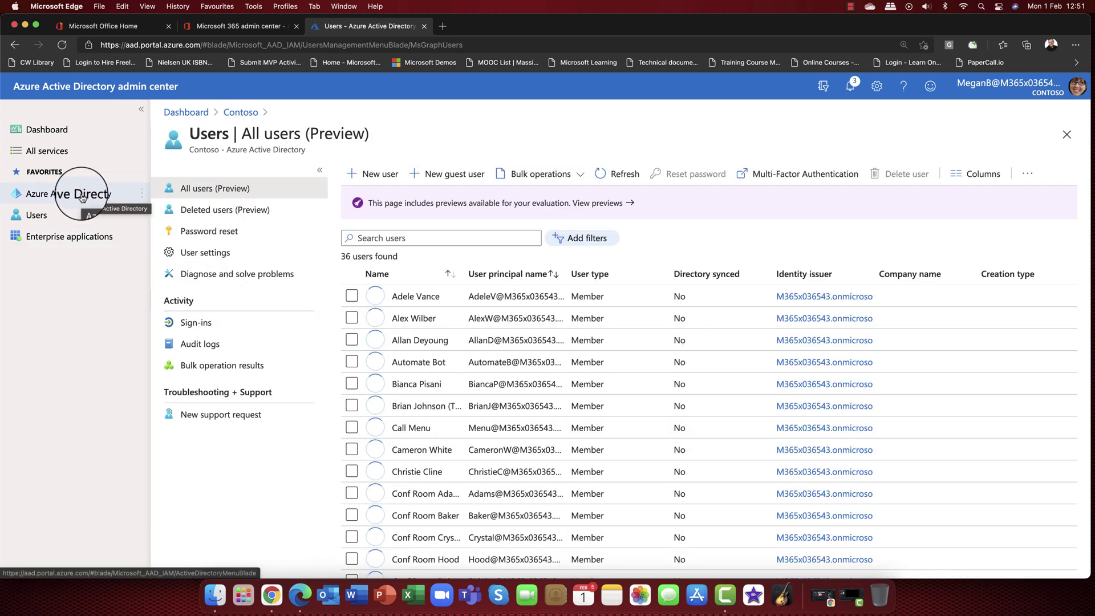
{"action": "left_click", "coordinate": [82, 198]}
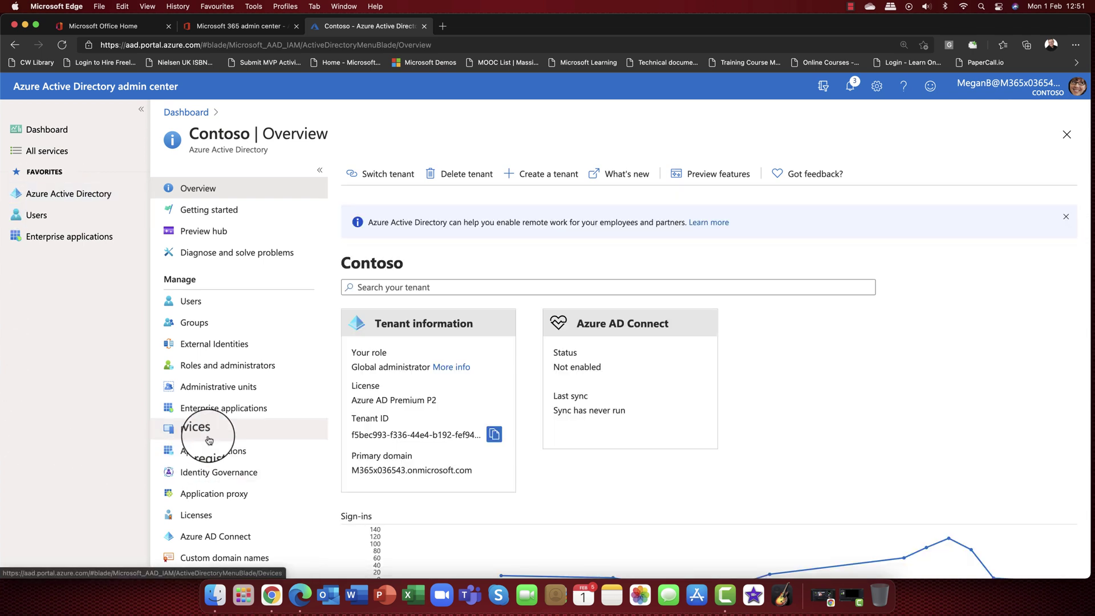
{"action": "left_click", "coordinate": [226, 388]}
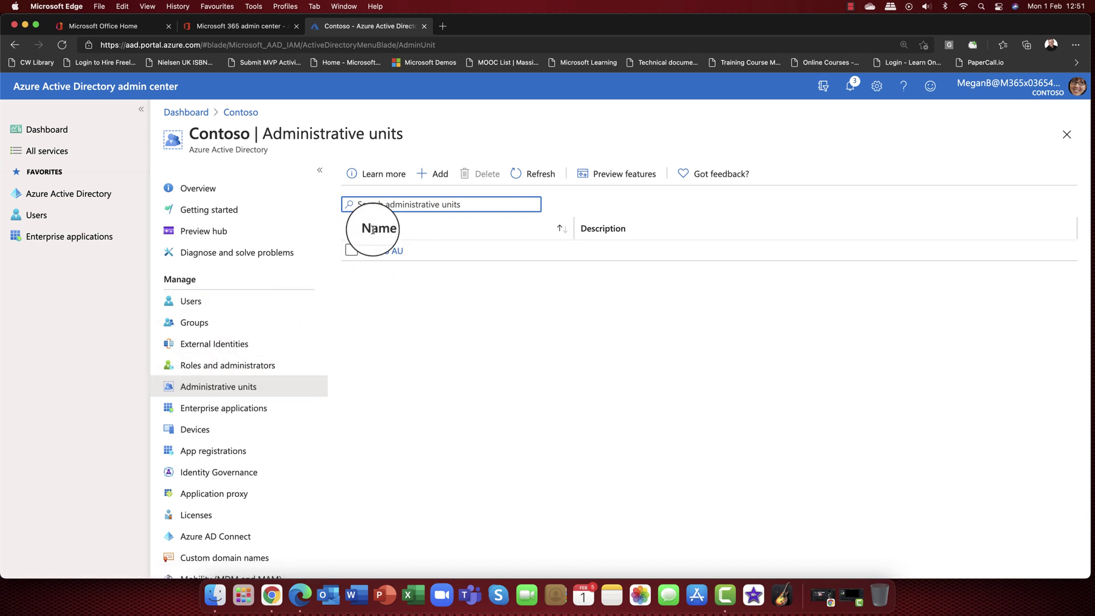
Start adding an administrative unit and name it London HQ
{"action": "left_click", "coordinate": [440, 173]}
{"action": "key", "text": "Escape"}
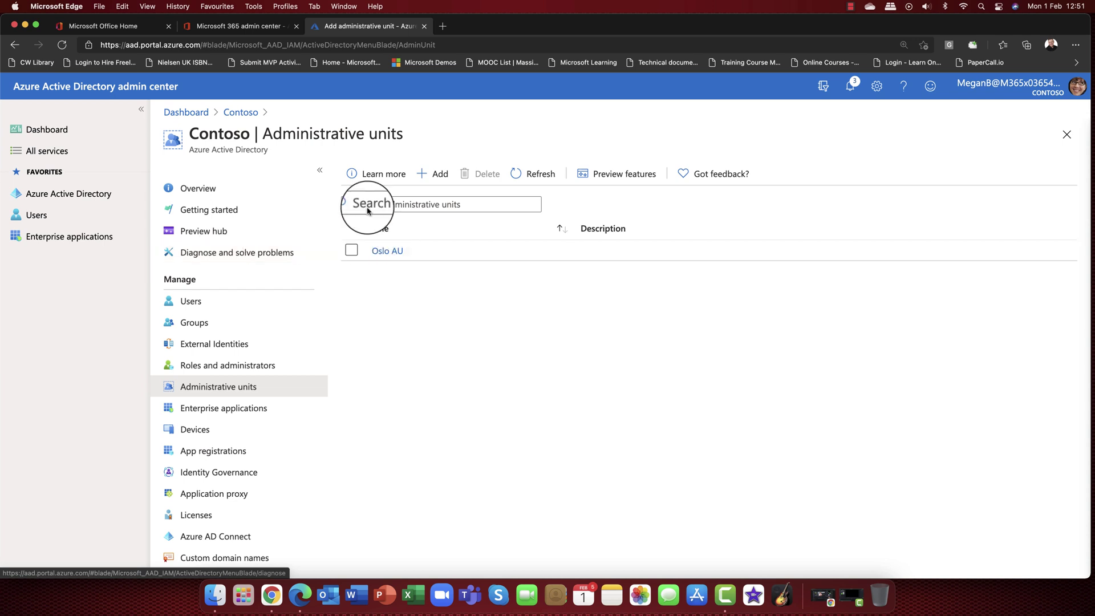
{"action": "left_click", "coordinate": [439, 174]}
{"action": "left_click", "coordinate": [247, 250]}
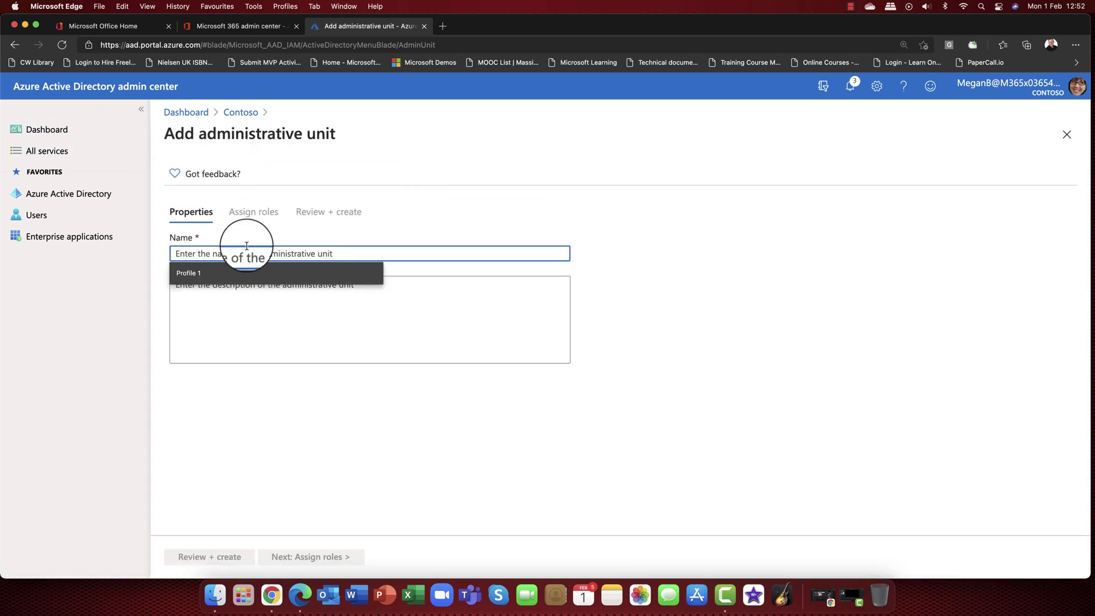
{"action": "type", "text": "London HQ"}
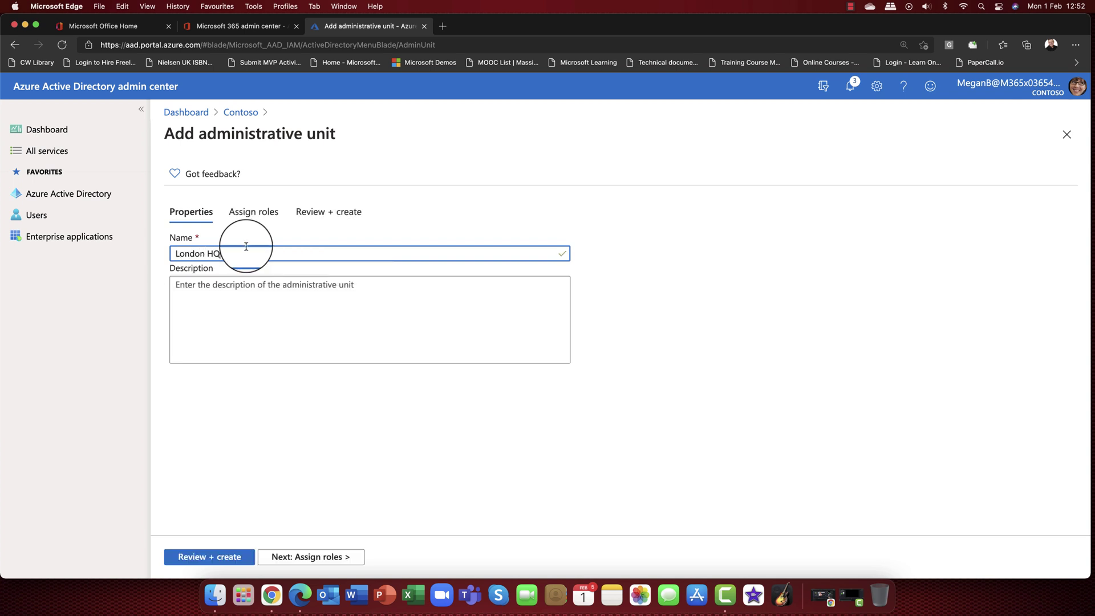
Proceed to role assignment for the new unit and assign the Password administrator role to the first listed user
{"action": "left_click", "coordinate": [327, 559]}
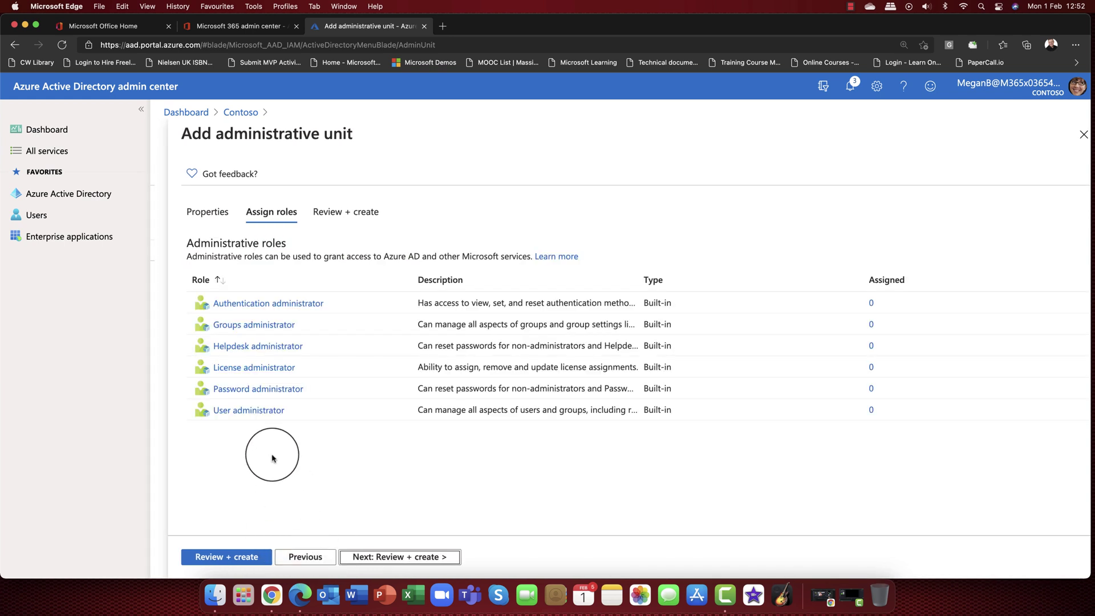
{"action": "left_click", "coordinate": [237, 392]}
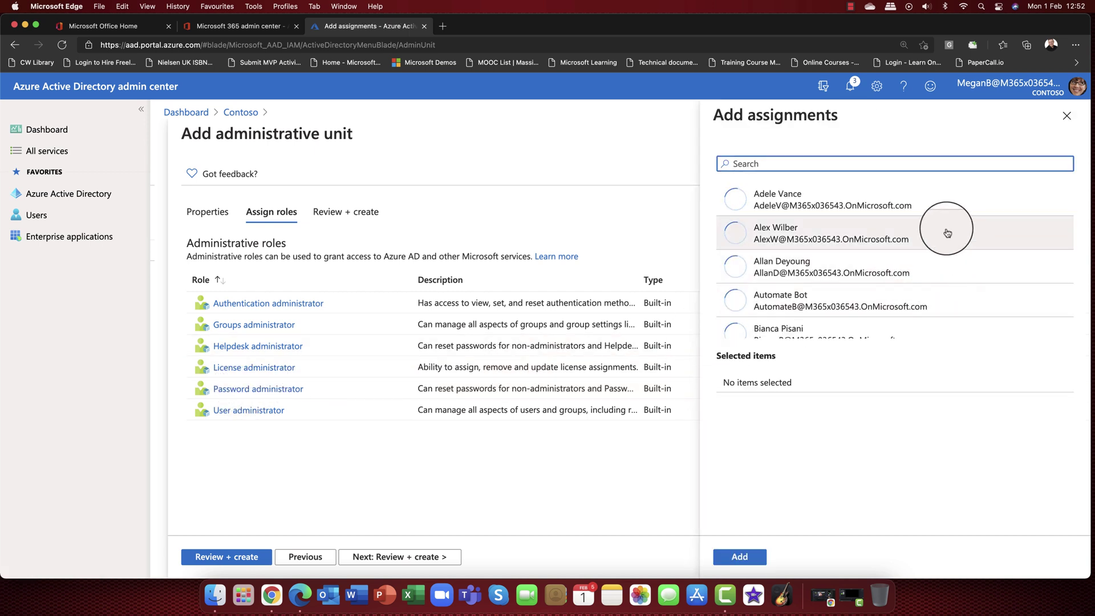
{"action": "left_click", "coordinate": [815, 203]}
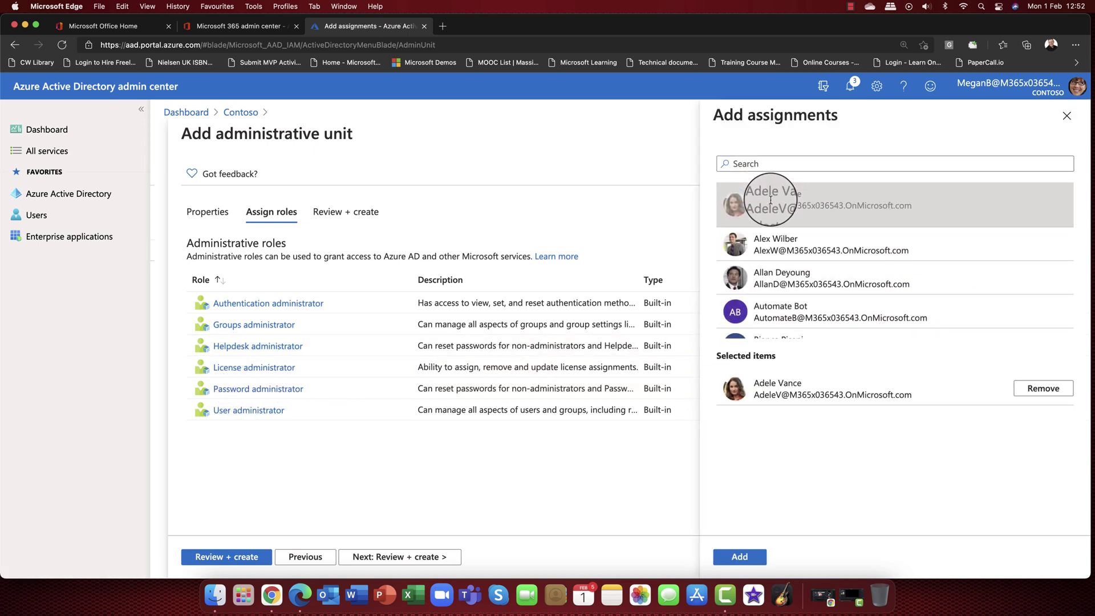
{"action": "left_click", "coordinate": [740, 557]}
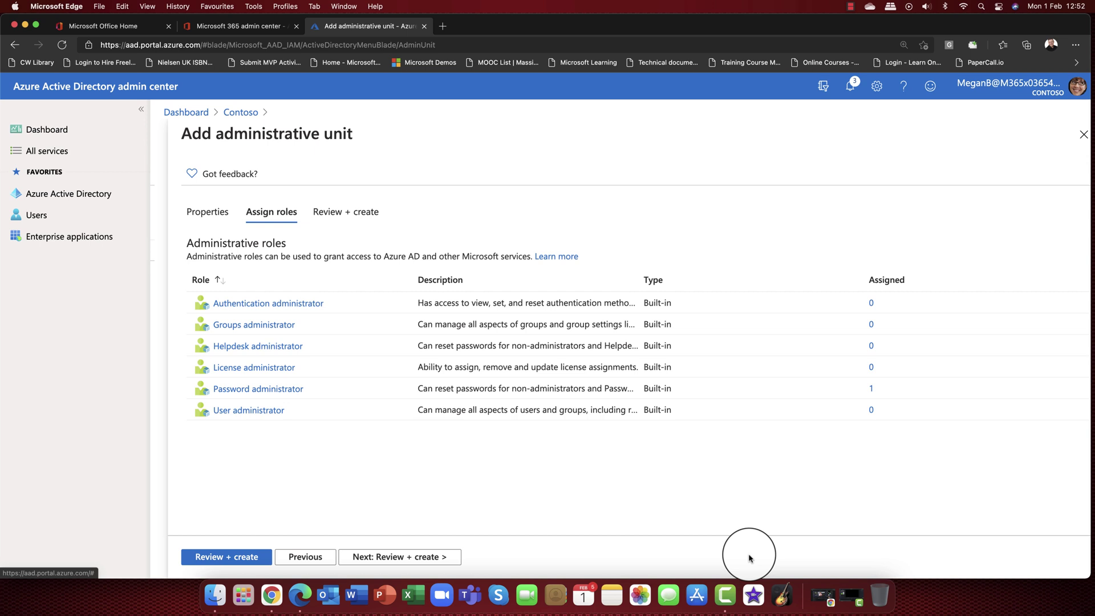
Review and create the London HQ administrative unit with its role assignment, and open the new unit
{"action": "left_click", "coordinate": [390, 559]}
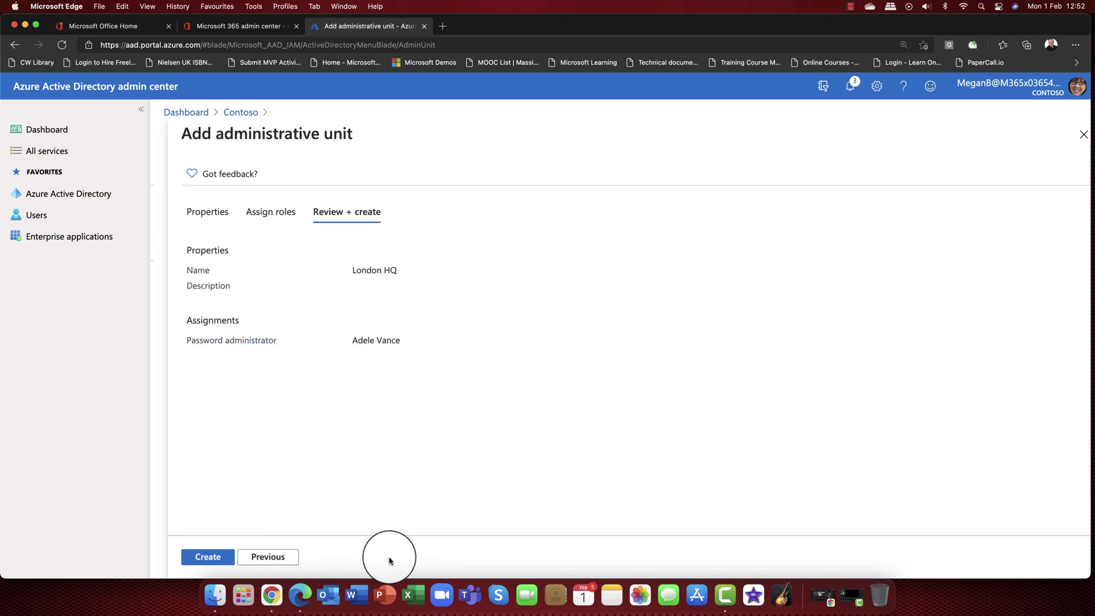
{"action": "left_click", "coordinate": [204, 560]}
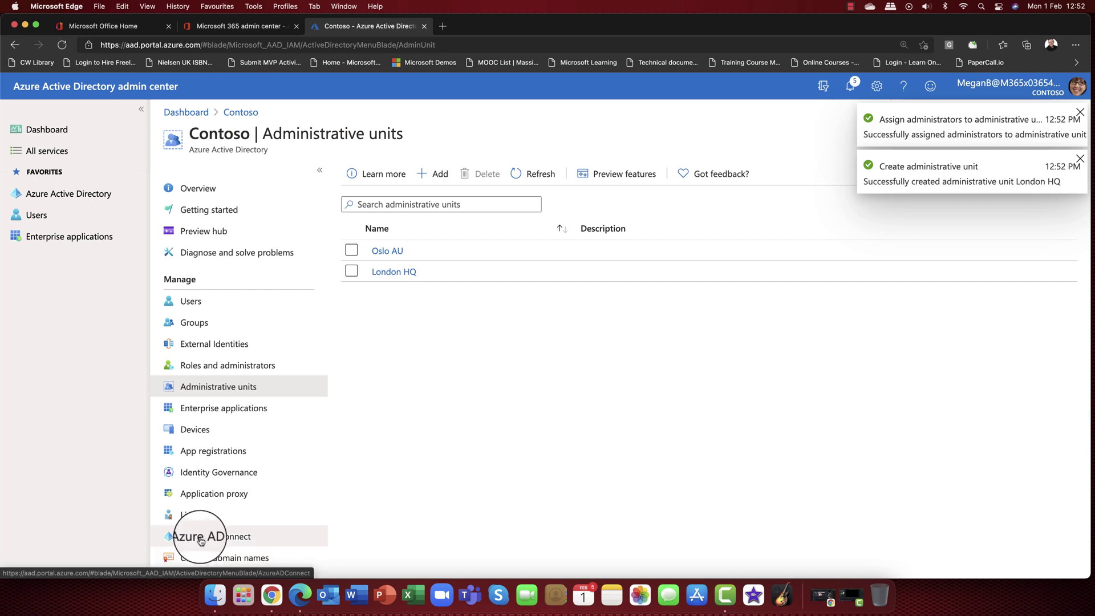
{"action": "left_click", "coordinate": [399, 275]}
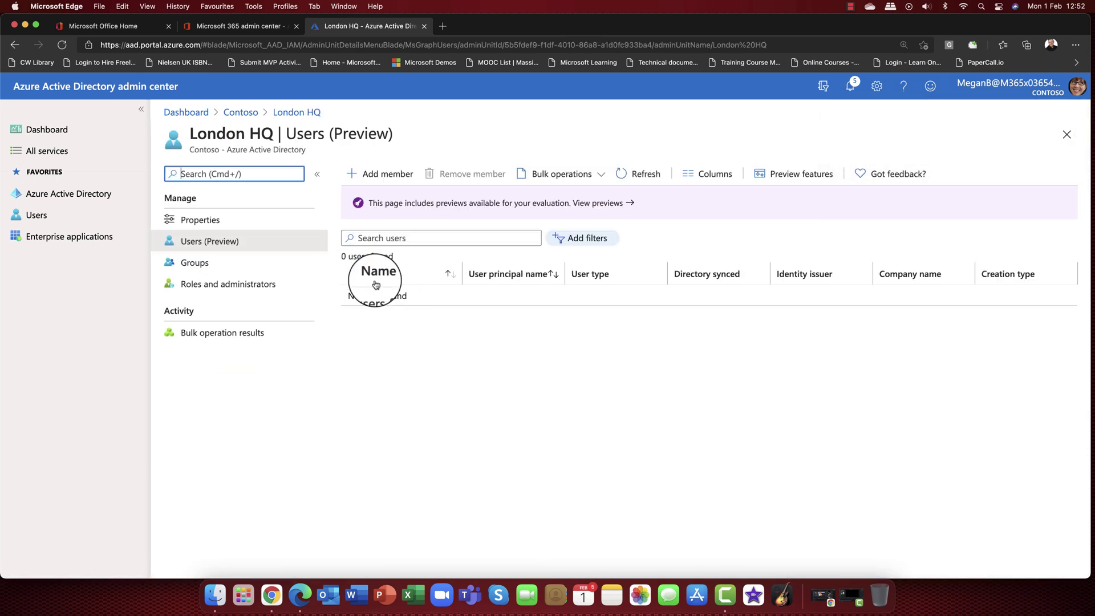
Add six users as members of London HQ: the first three listed and three others further down the list
{"action": "left_click", "coordinate": [383, 182]}
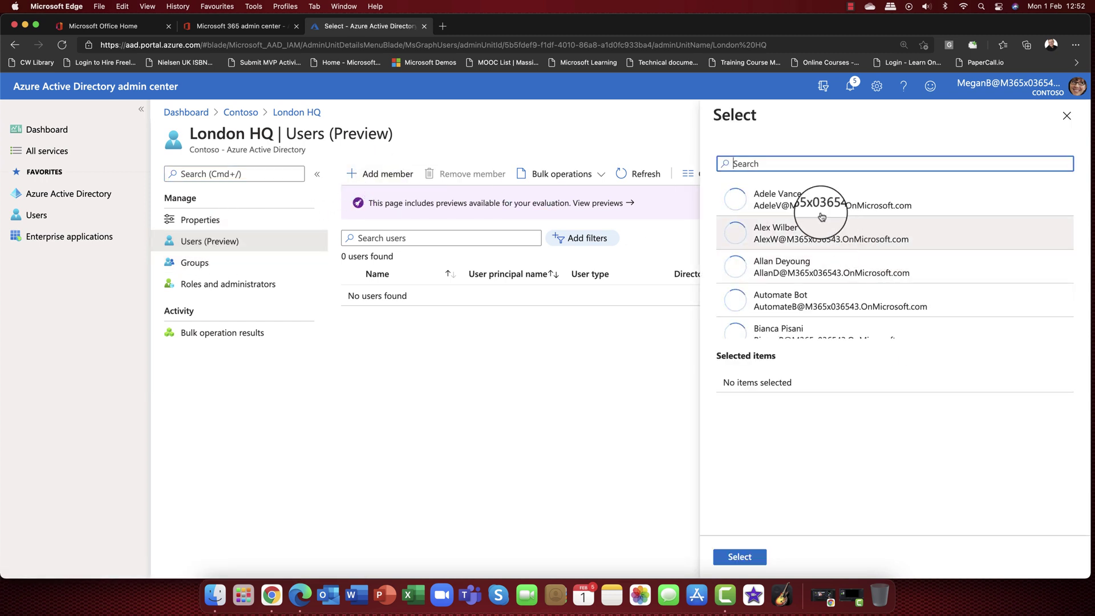
{"action": "left_click", "coordinate": [764, 205]}
{"action": "left_click", "coordinate": [771, 249]}
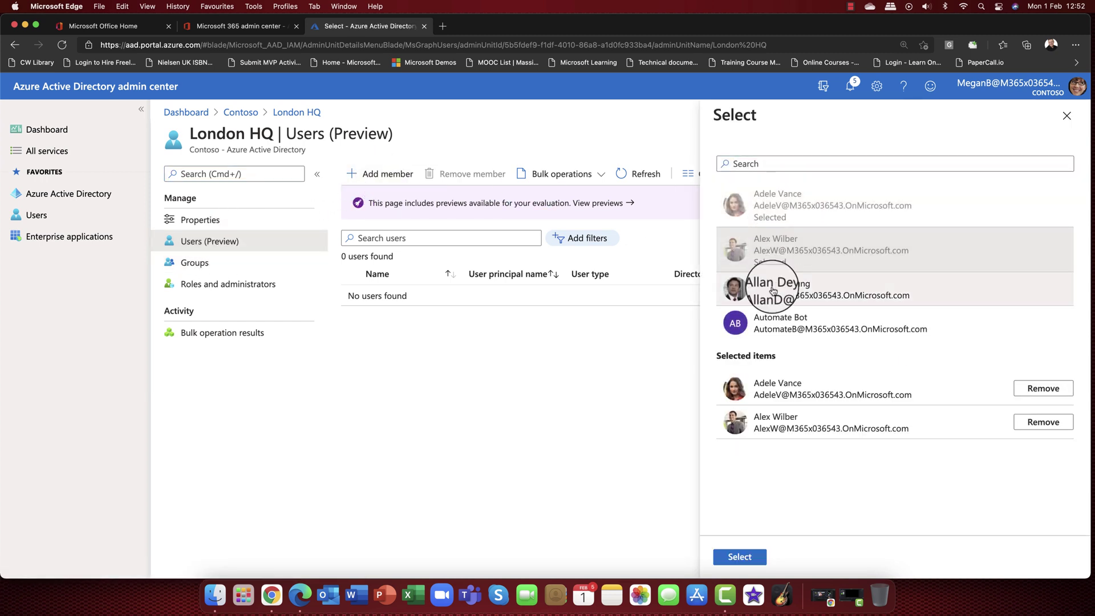
{"action": "left_click", "coordinate": [773, 291]}
{"action": "scroll", "coordinate": [774, 294], "scroll_direction": "down", "scroll_amount": 3}
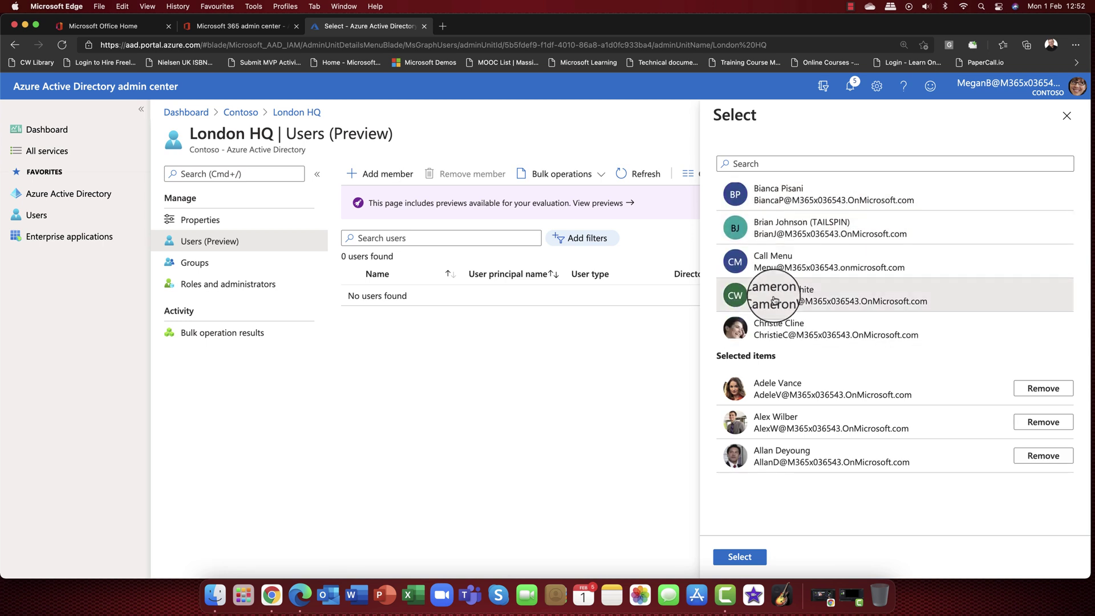
{"action": "left_click", "coordinate": [774, 299]}
{"action": "scroll", "coordinate": [774, 294], "scroll_direction": "down", "scroll_amount": 3}
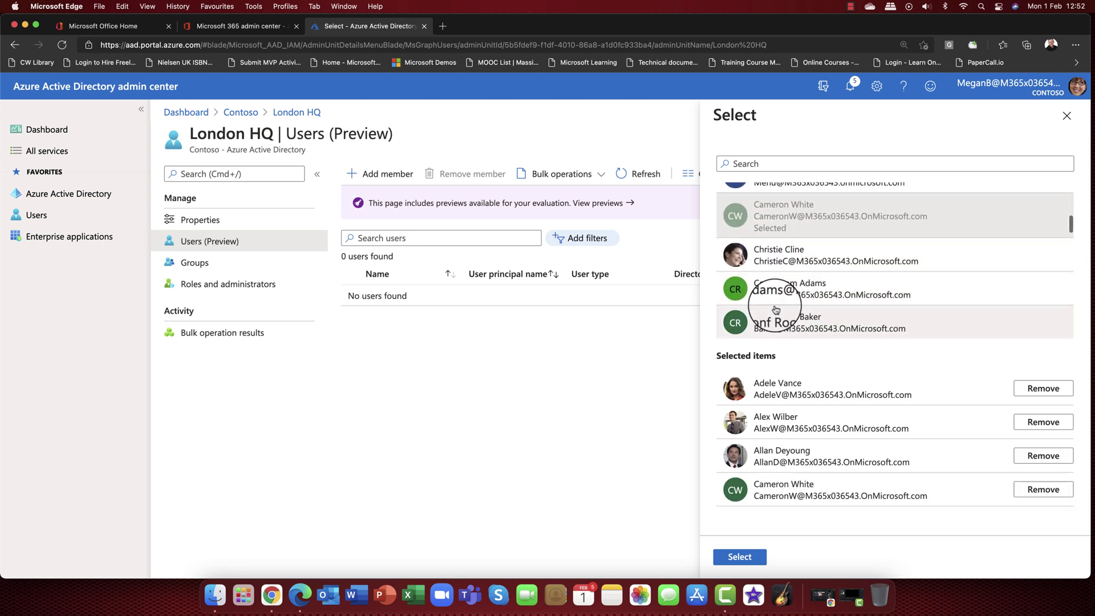
{"action": "left_click", "coordinate": [773, 268]}
{"action": "scroll", "coordinate": [782, 285], "scroll_direction": "down", "scroll_amount": 3}
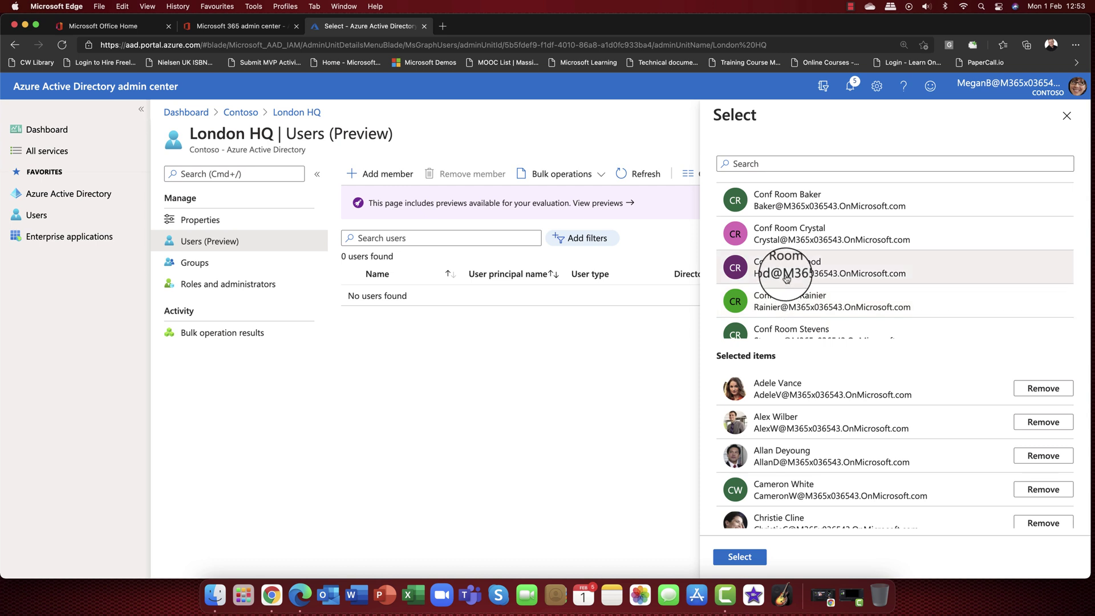
{"action": "scroll", "coordinate": [787, 279], "scroll_direction": "down", "scroll_amount": 3}
{"action": "scroll", "coordinate": [794, 291], "scroll_direction": "down", "scroll_amount": 2}
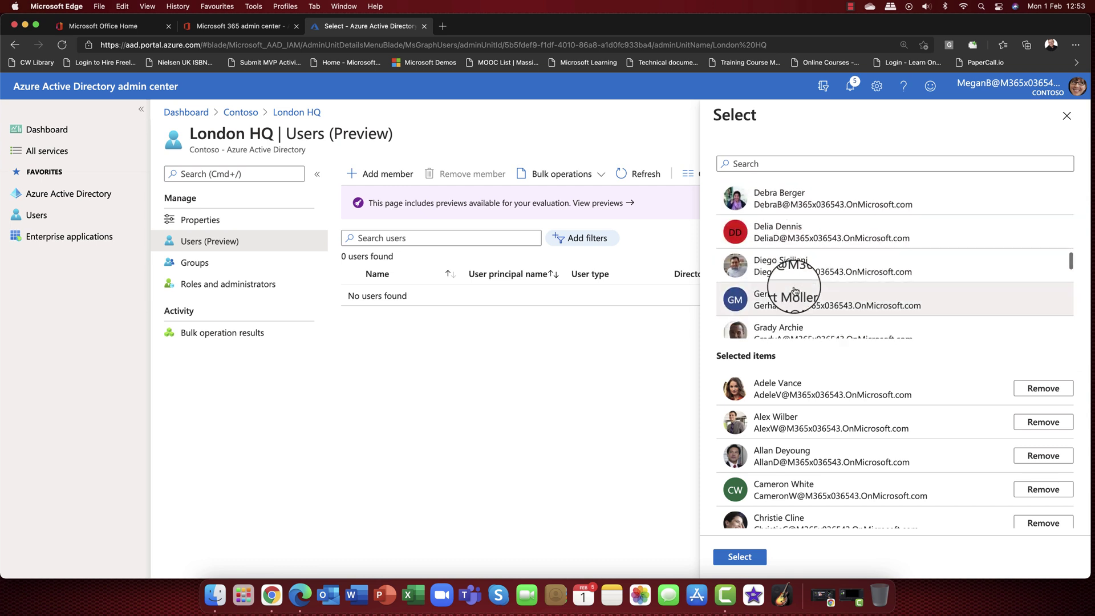
{"action": "left_click", "coordinate": [781, 197]}
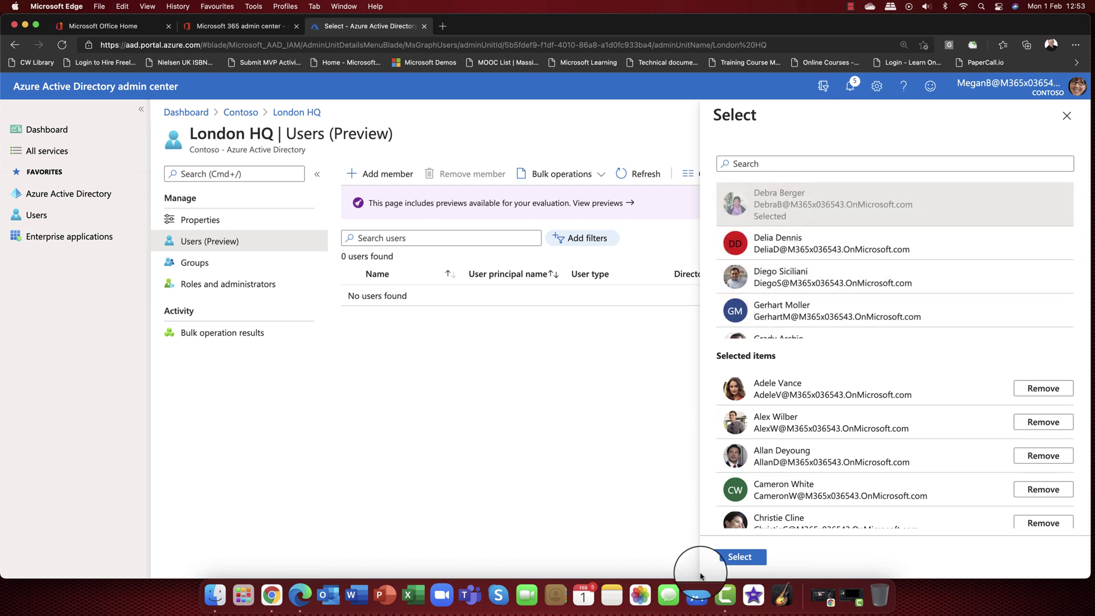
{"action": "left_click", "coordinate": [739, 558]}
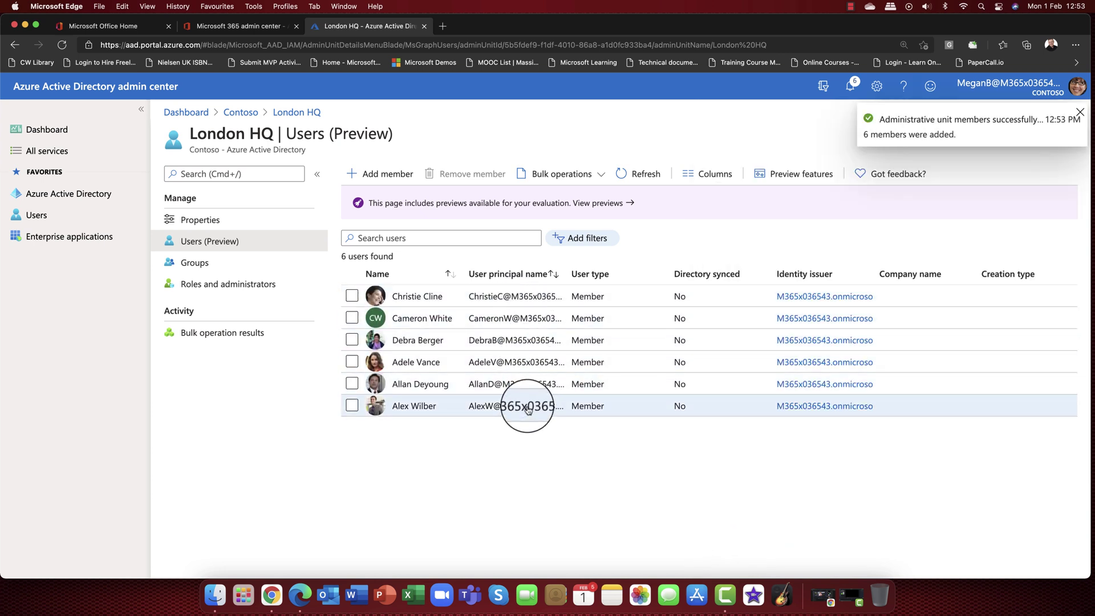
Open the groups of London HQ and search them for sales
{"action": "left_click", "coordinate": [196, 263]}
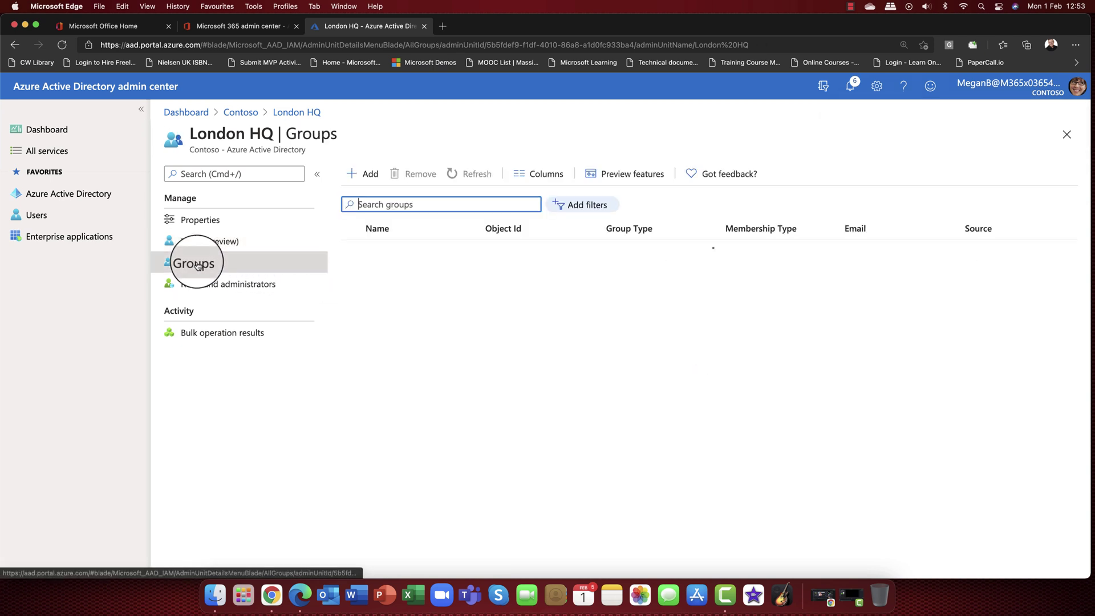
{"action": "type", "text": "s"}
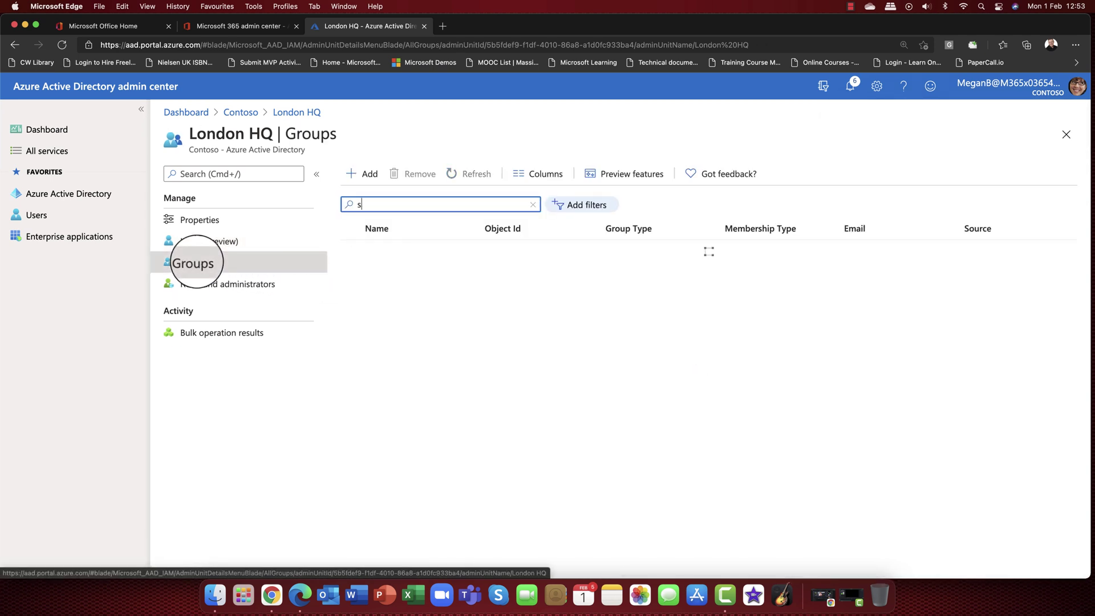
{"action": "type", "text": "ale"}
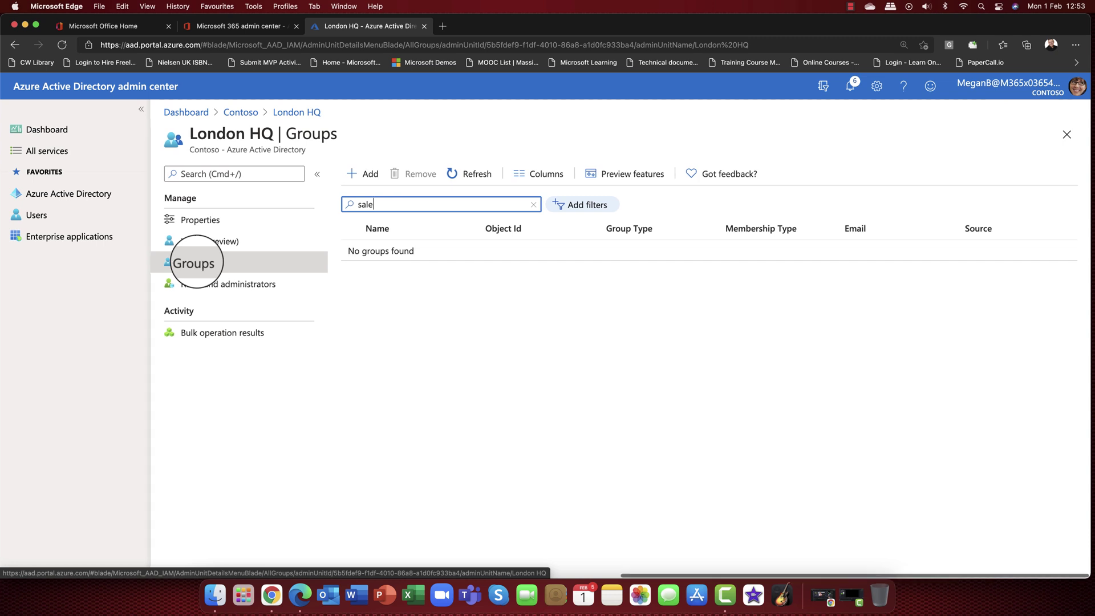
{"action": "type", "text": "s"}
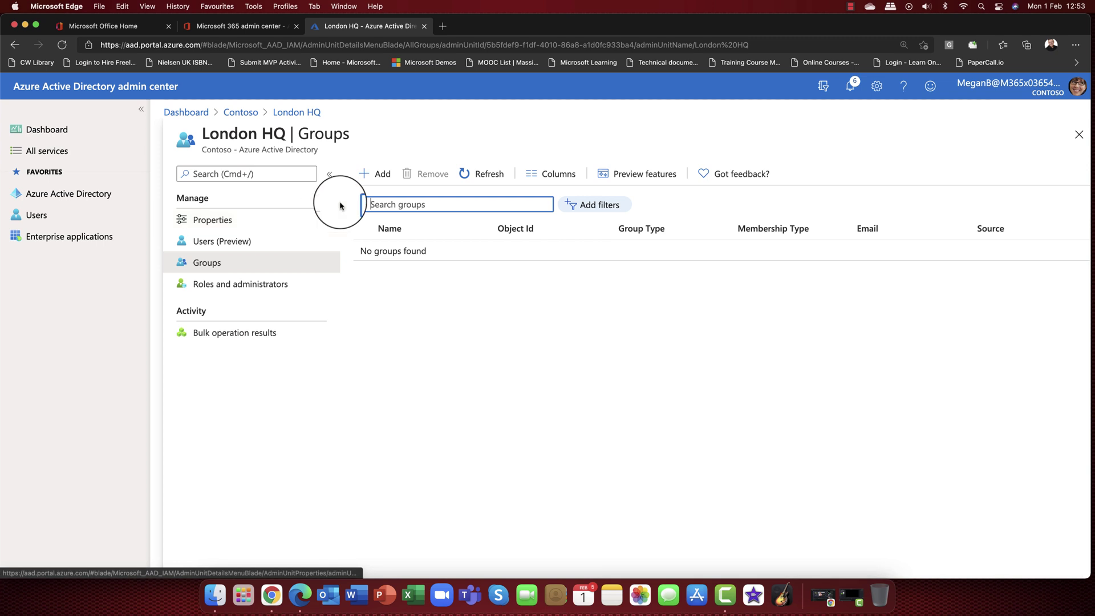
Add the Paralegals group to the London HQ administrative unit
{"action": "left_click", "coordinate": [378, 173]}
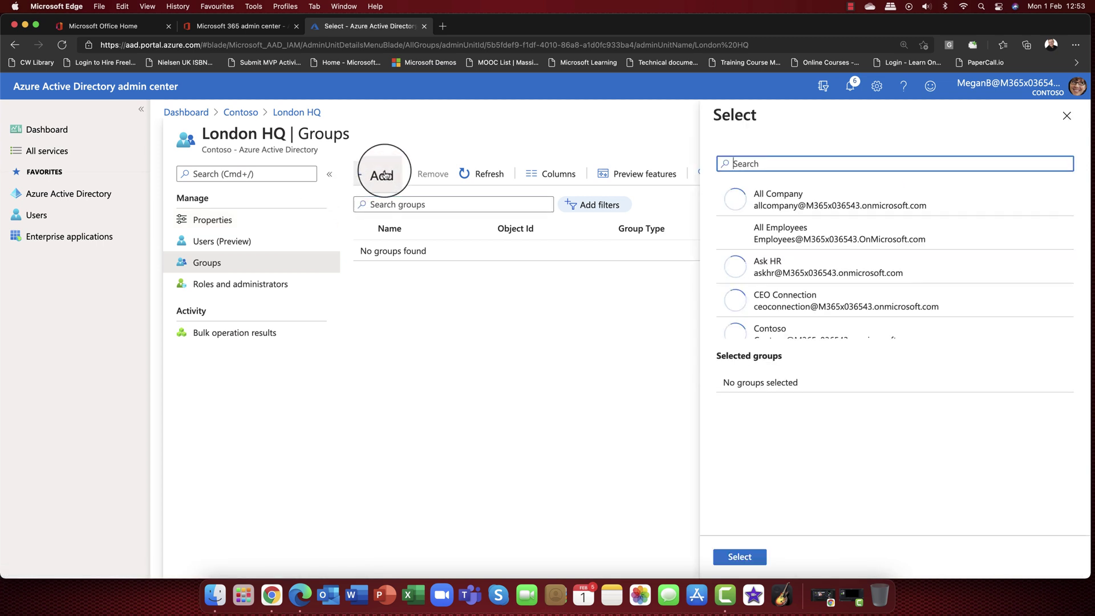
{"action": "scroll", "coordinate": [831, 256], "scroll_direction": "down", "scroll_amount": 10}
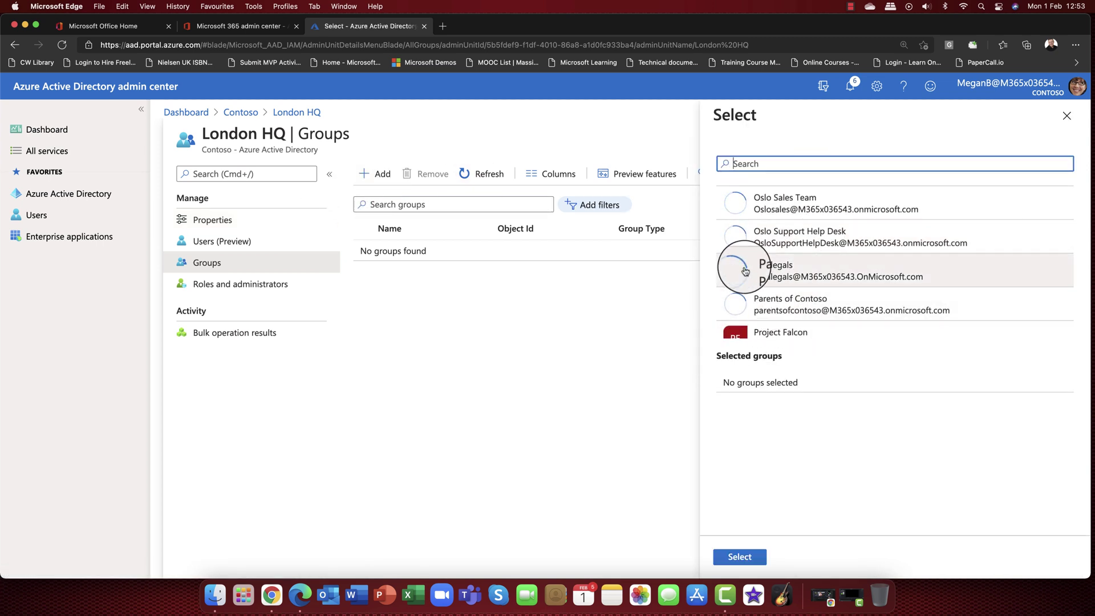
{"action": "left_click", "coordinate": [745, 271]}
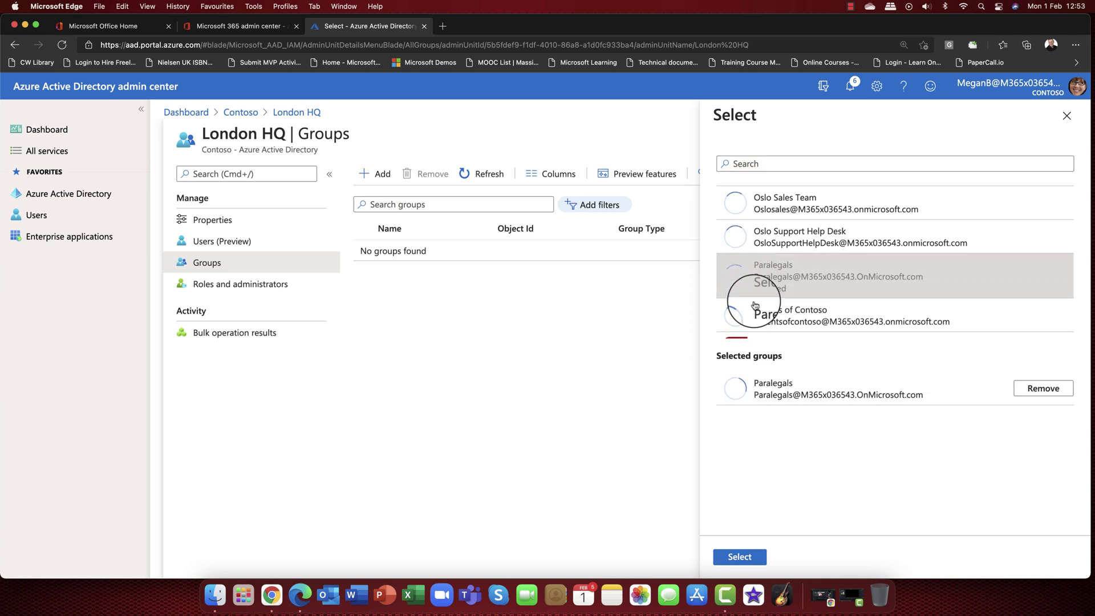
{"action": "left_click", "coordinate": [739, 555]}
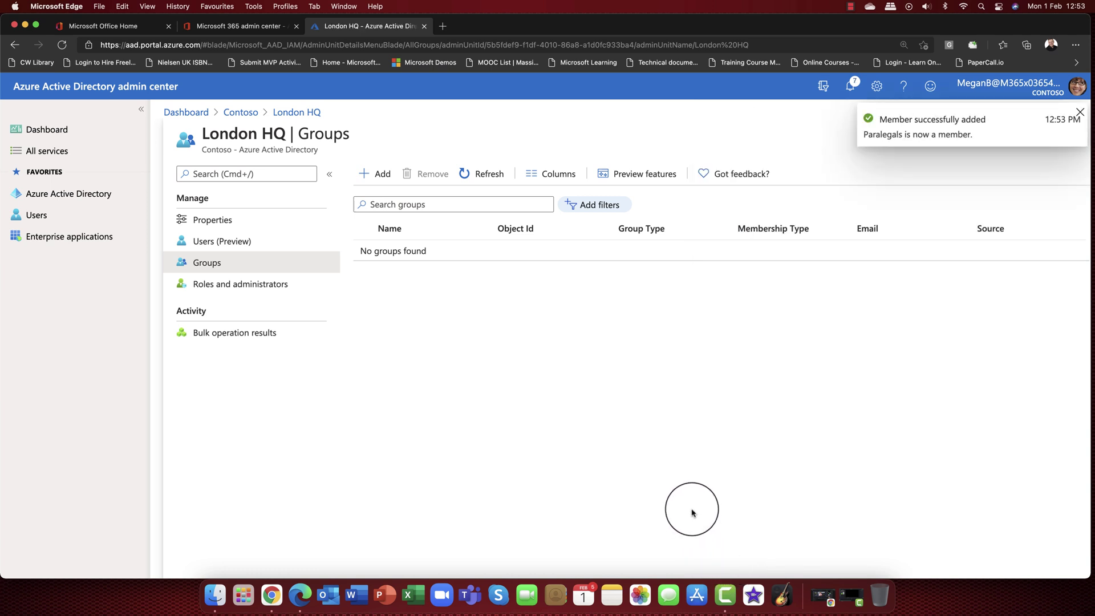
Check the membership of London HQ by refreshing its group list and reopening its user list
{"action": "left_click", "coordinate": [231, 242]}
{"action": "left_click", "coordinate": [227, 267]}
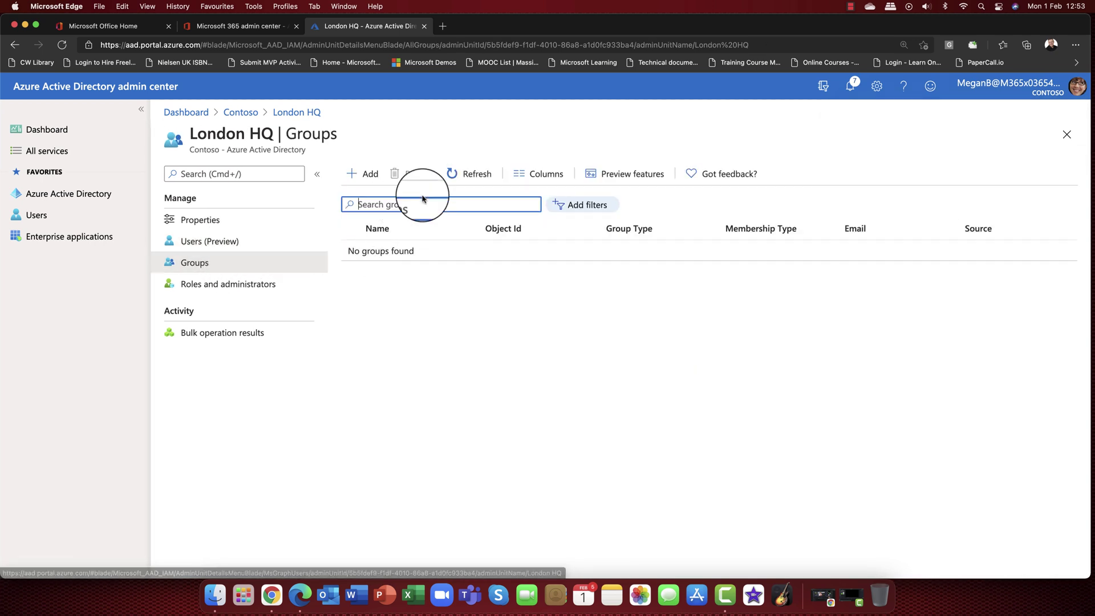
{"action": "left_click", "coordinate": [473, 174]}
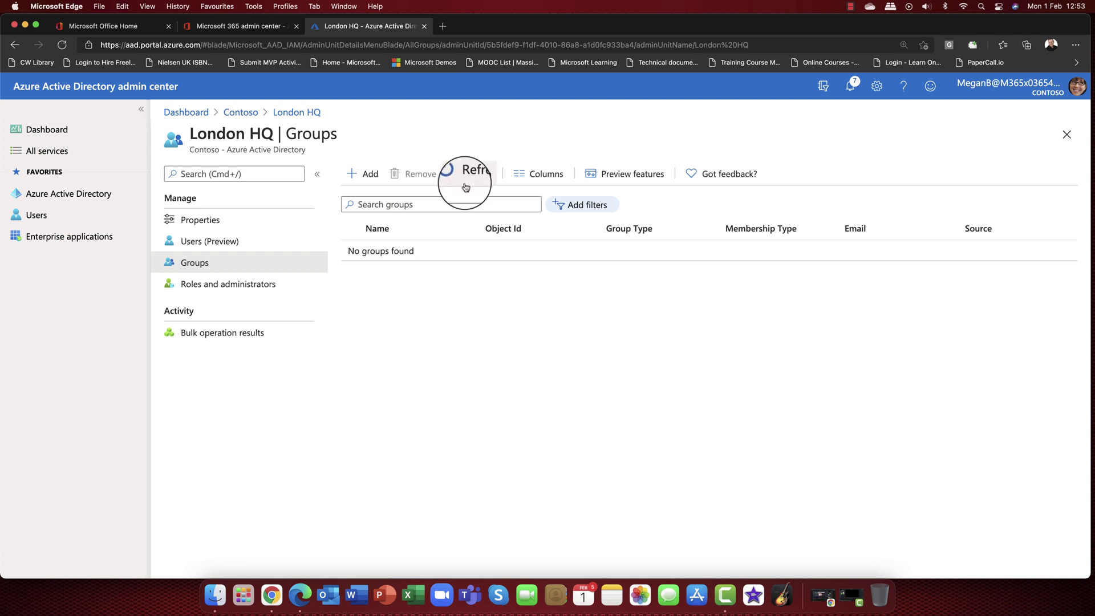
{"action": "left_click", "coordinate": [463, 176]}
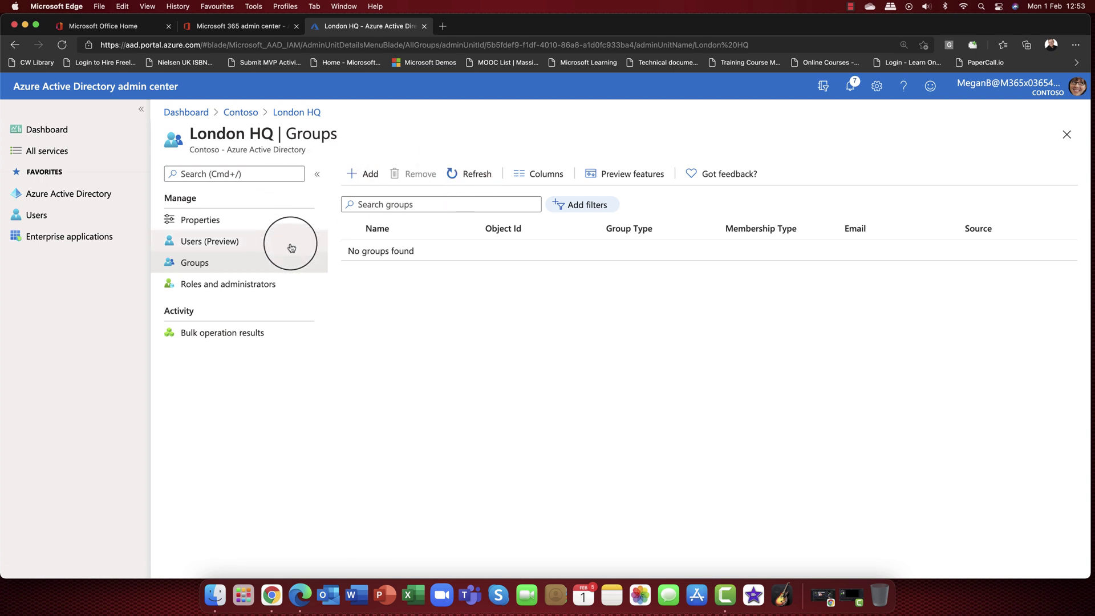
{"action": "left_click", "coordinate": [207, 242]}
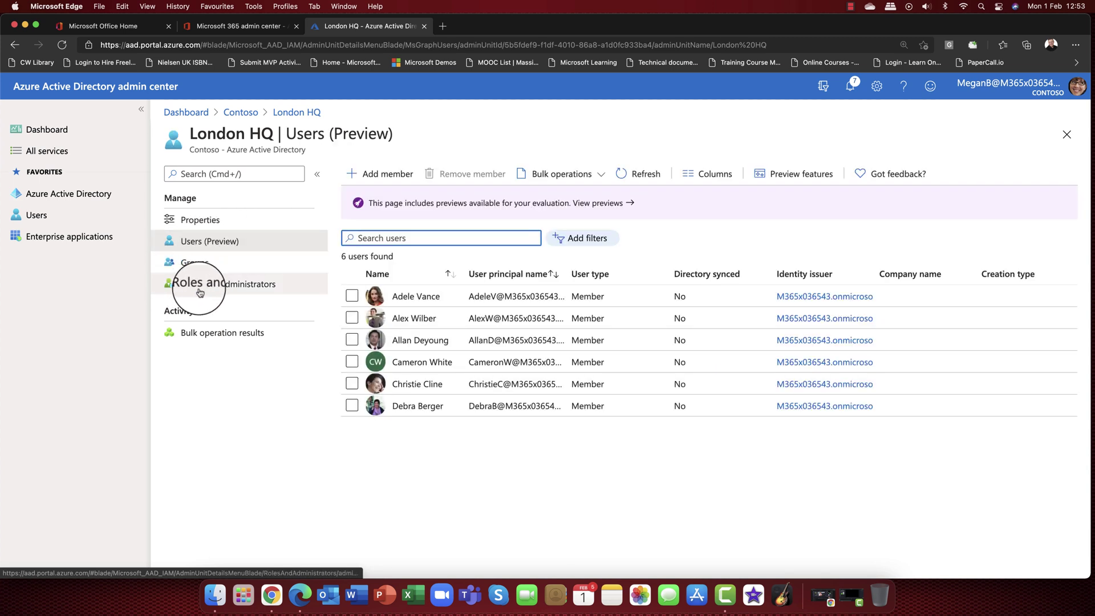
Open the Password administrator role of London HQ and examine its eligible and active assignments
{"action": "left_click", "coordinate": [224, 291]}
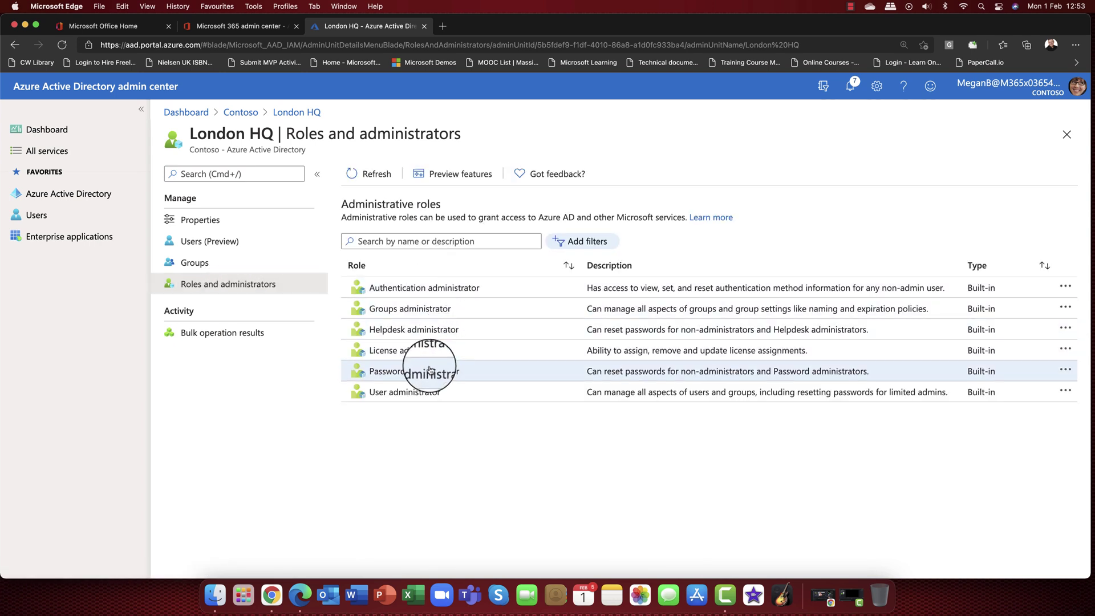
{"action": "left_click", "coordinate": [428, 372]}
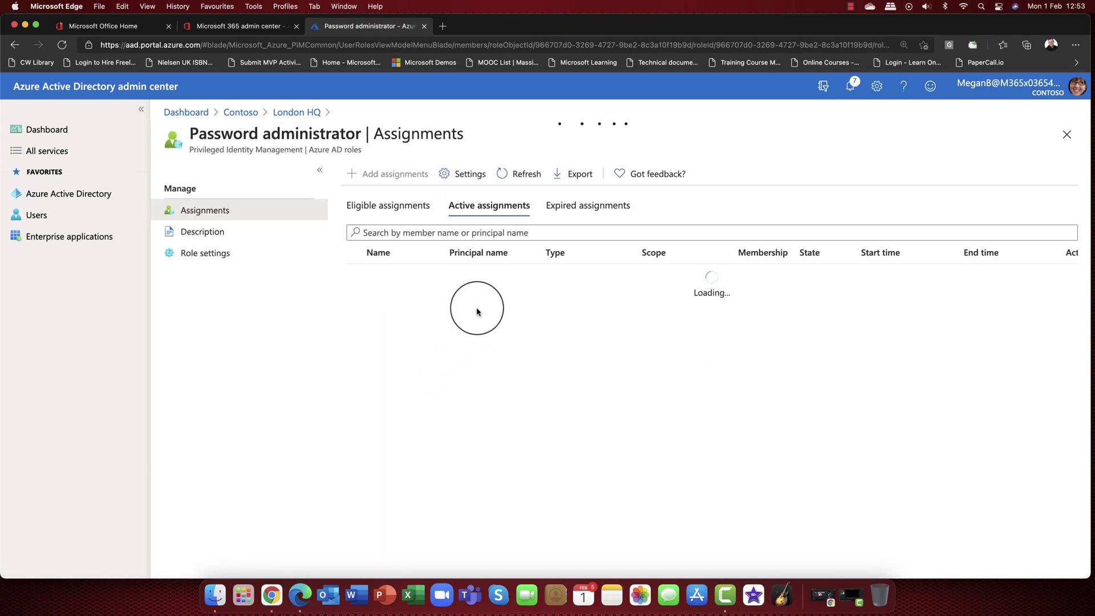
{"action": "left_click", "coordinate": [393, 207]}
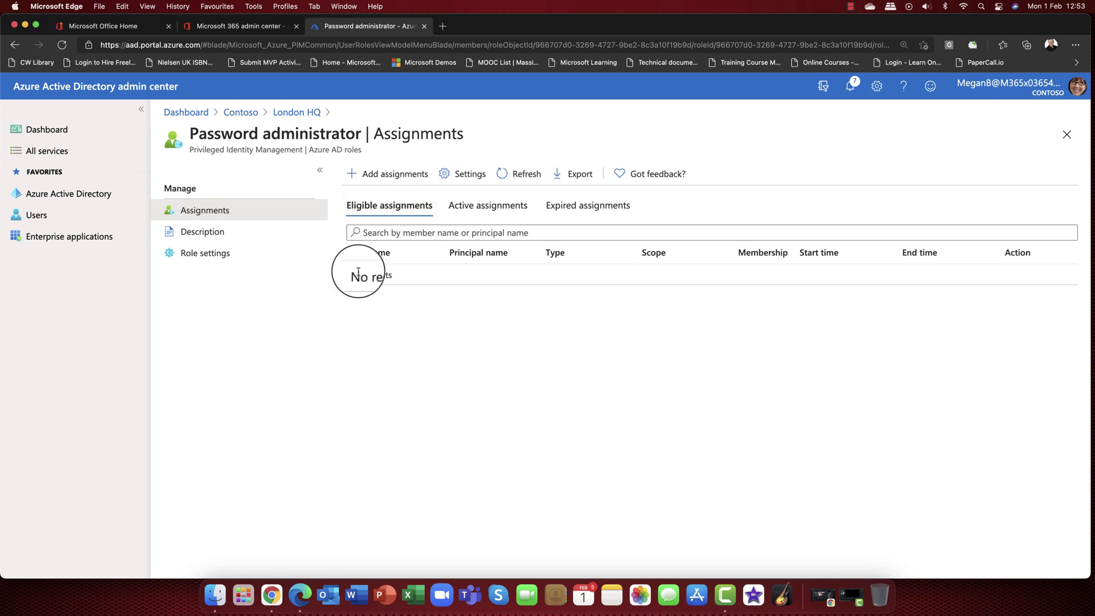
{"action": "left_click", "coordinate": [489, 205]}
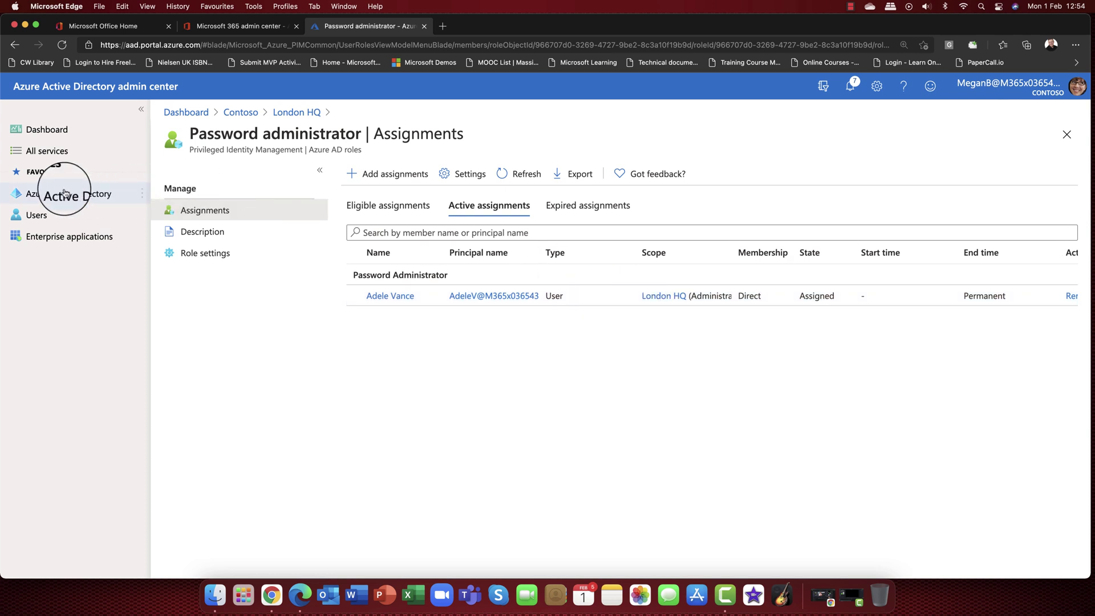
Return to the Contoso directory to view its administrative units, and open the privileged access groups in its group management
{"action": "left_click", "coordinate": [65, 195]}
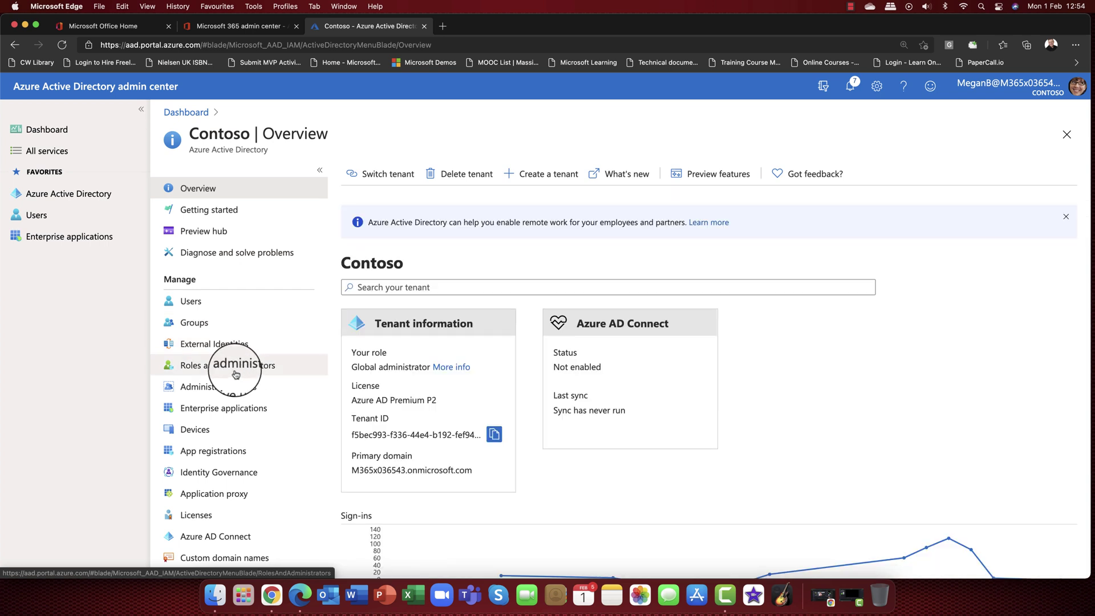
{"action": "left_click", "coordinate": [228, 388]}
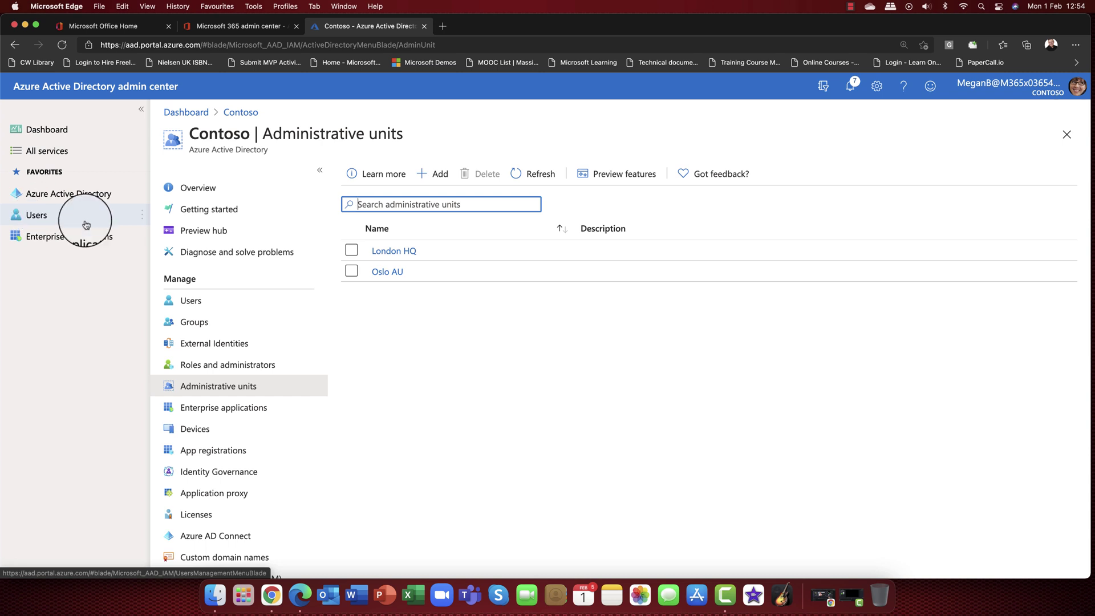
{"action": "left_click", "coordinate": [193, 325]}
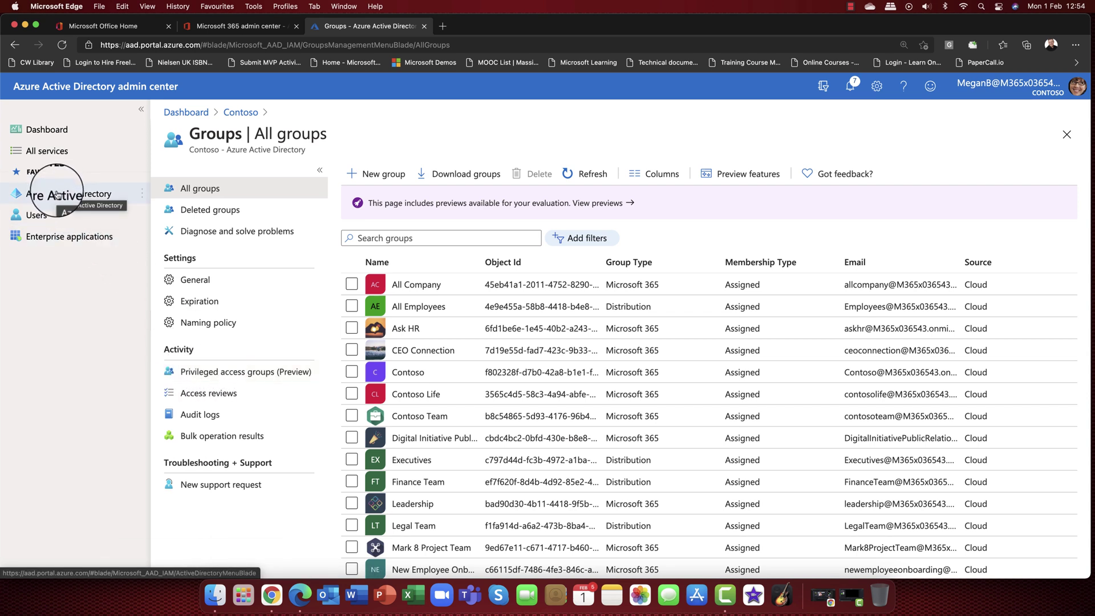
{"action": "left_click", "coordinate": [261, 374]}
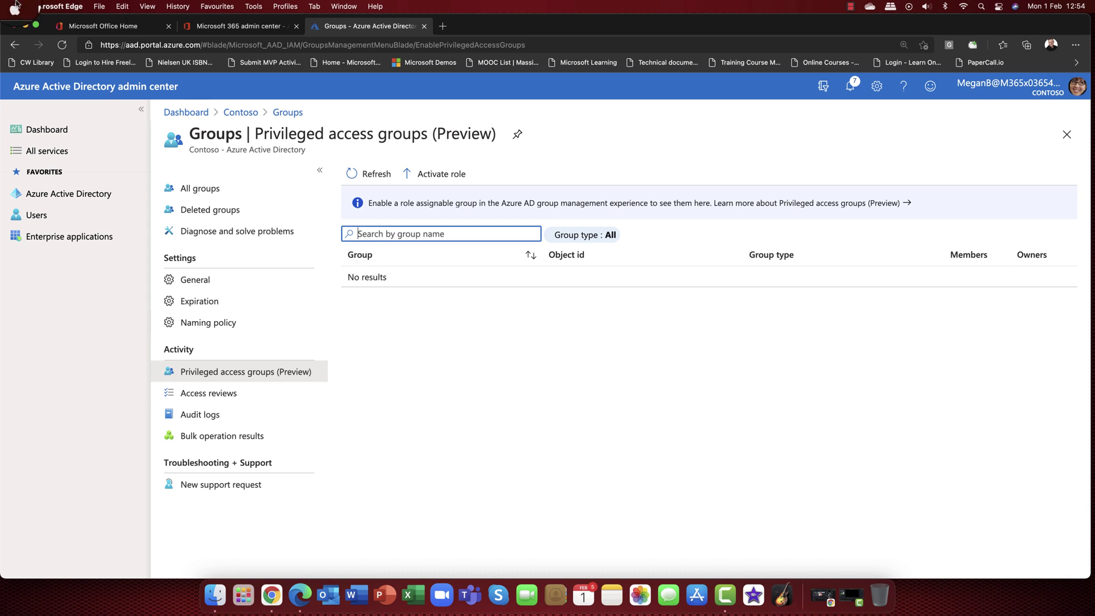
Switch to the active users in the Microsoft 365 admin center and clear the selected user
{"action": "left_click", "coordinate": [215, 26]}
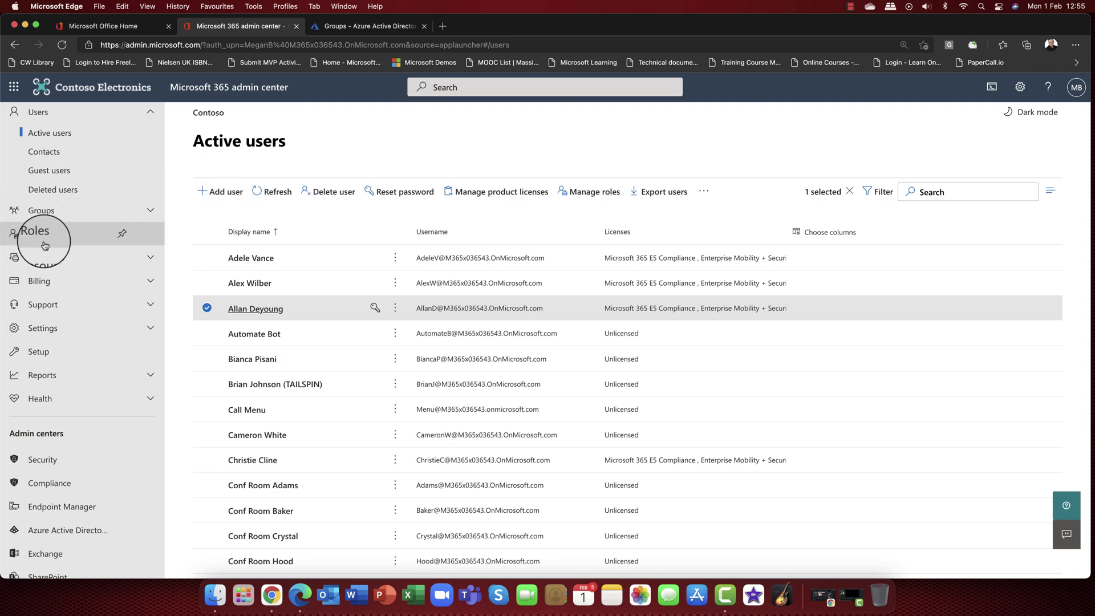
{"action": "left_click", "coordinate": [207, 308]}
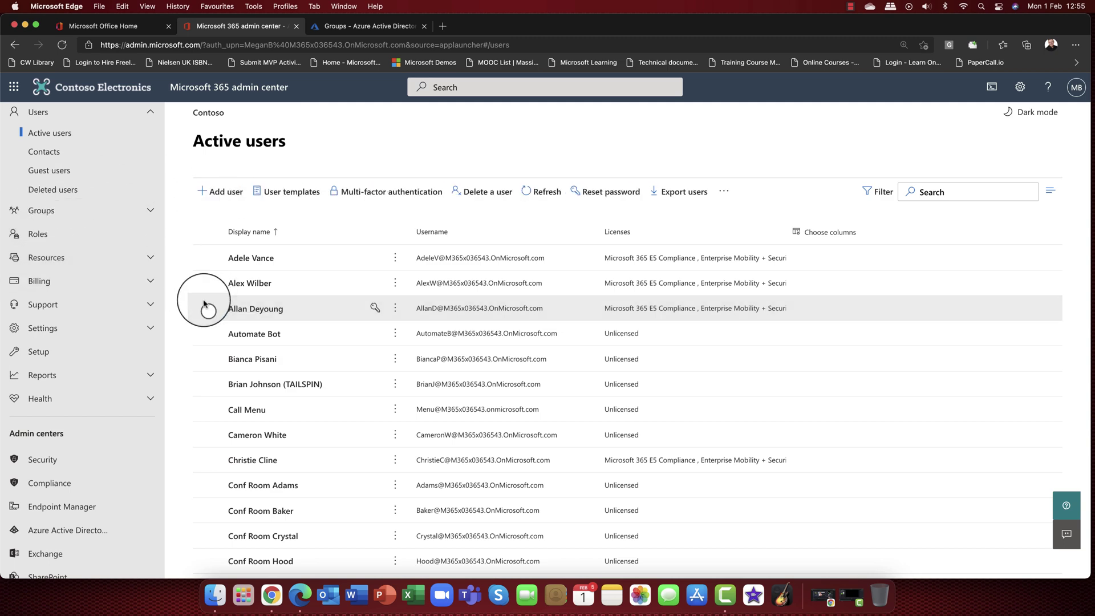